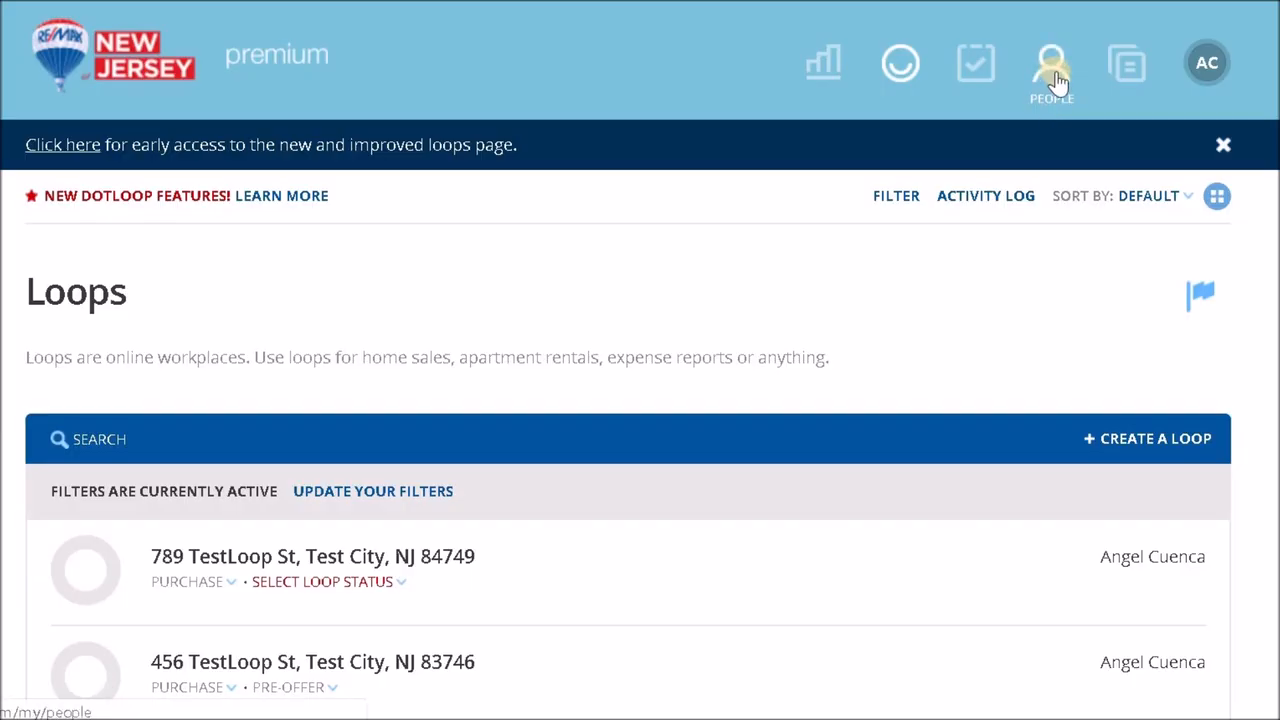
click(1153, 438)
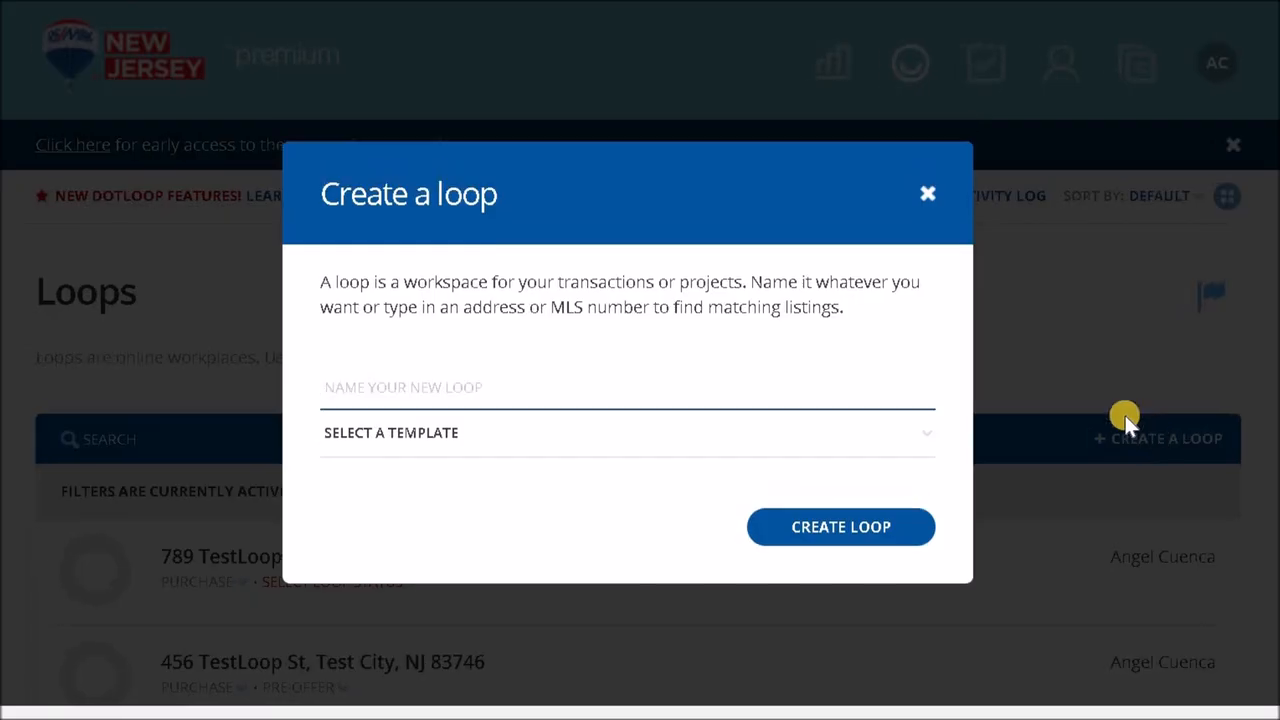
click(534, 445)
click(837, 249)
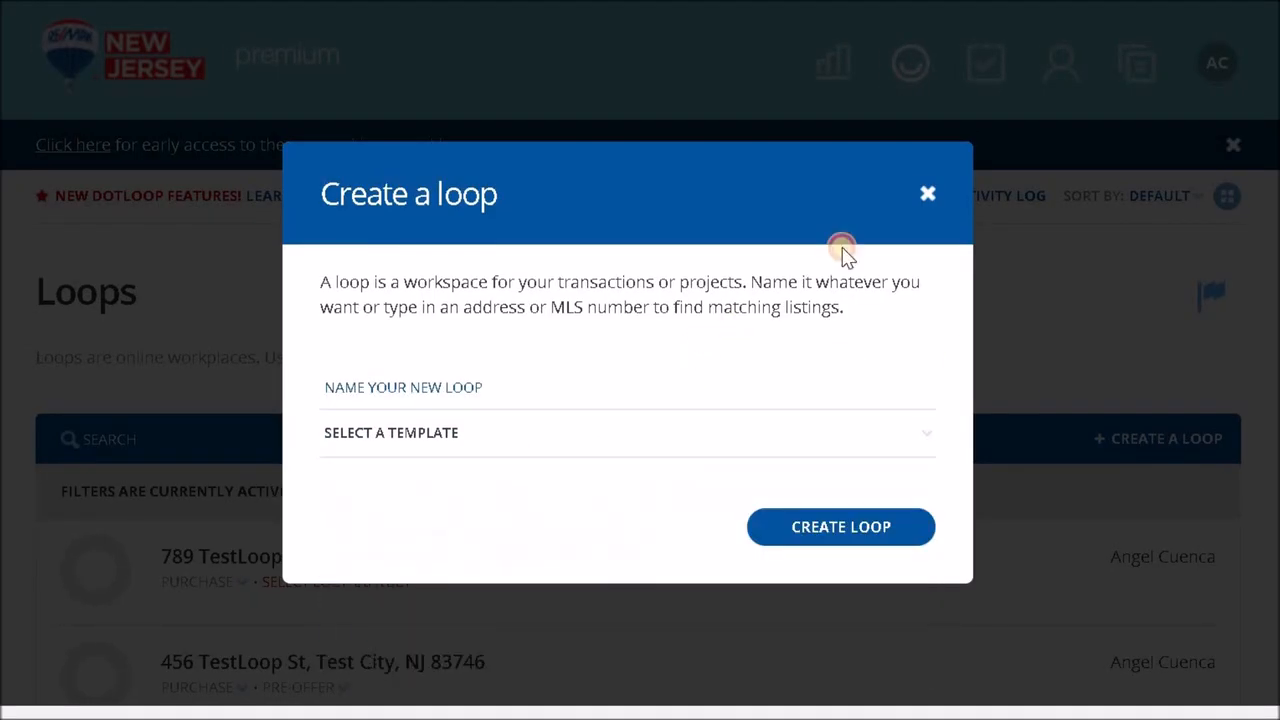
click(922, 192)
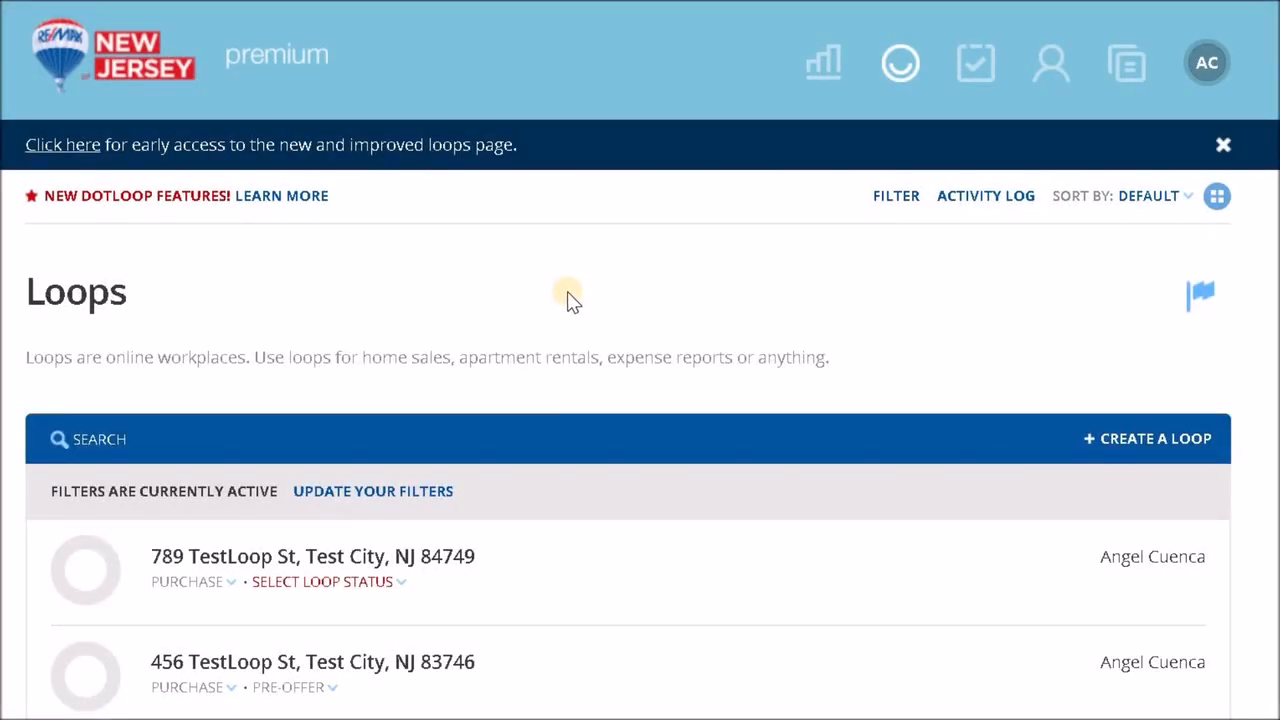
- Open the first purchase loop in the loops list and open its NJAR Sales Contract - Form 118 document
scroll(567, 300, down, 2)
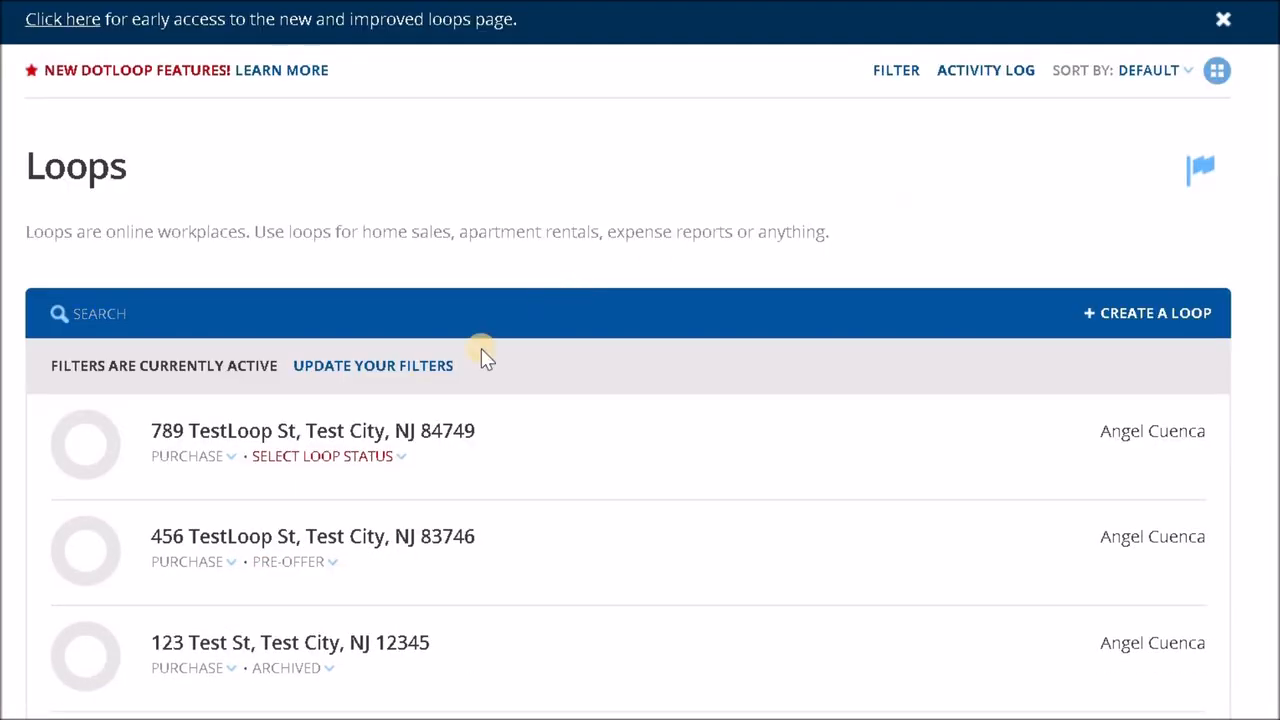
click(420, 440)
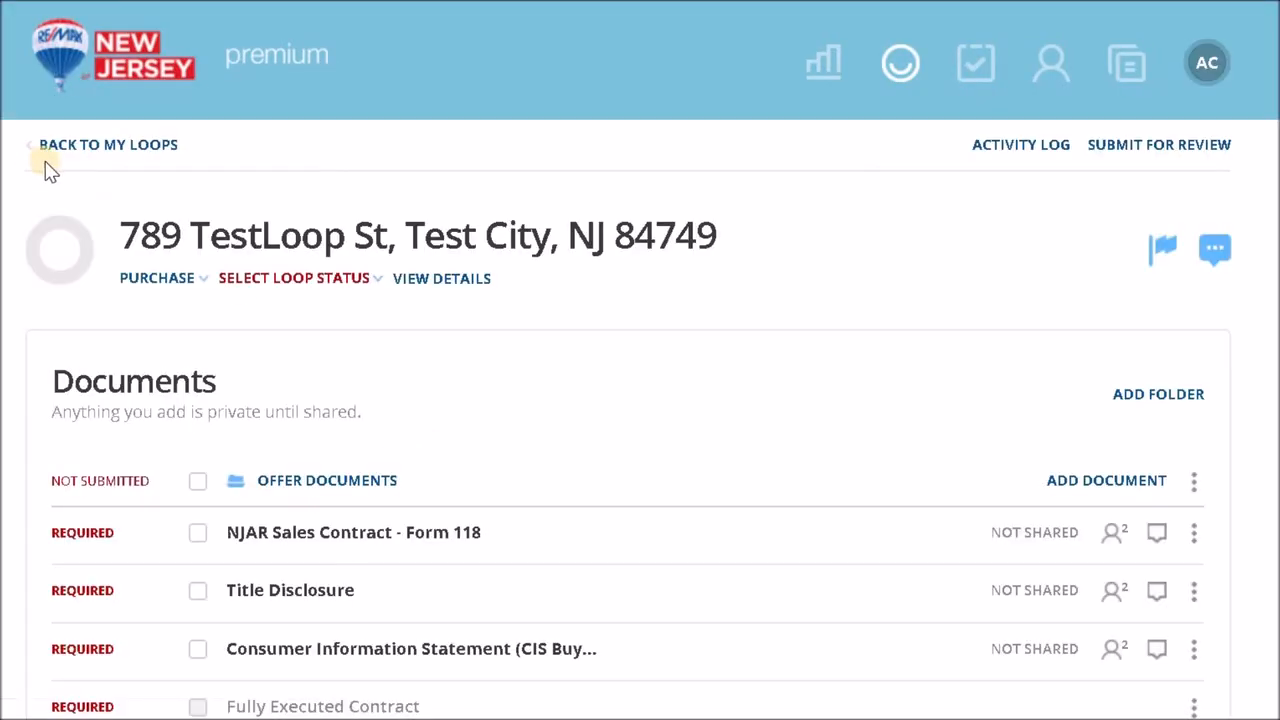
scroll(552, 483, down, 2)
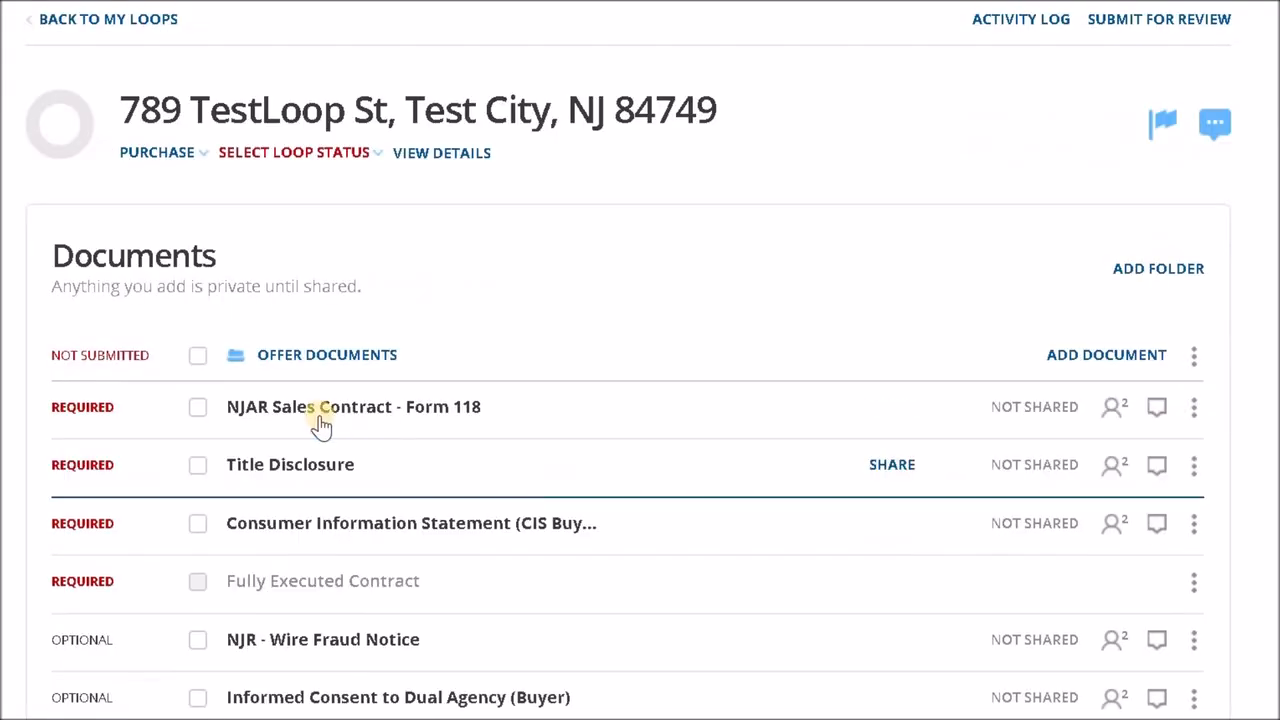
scroll(477, 423, down, 2)
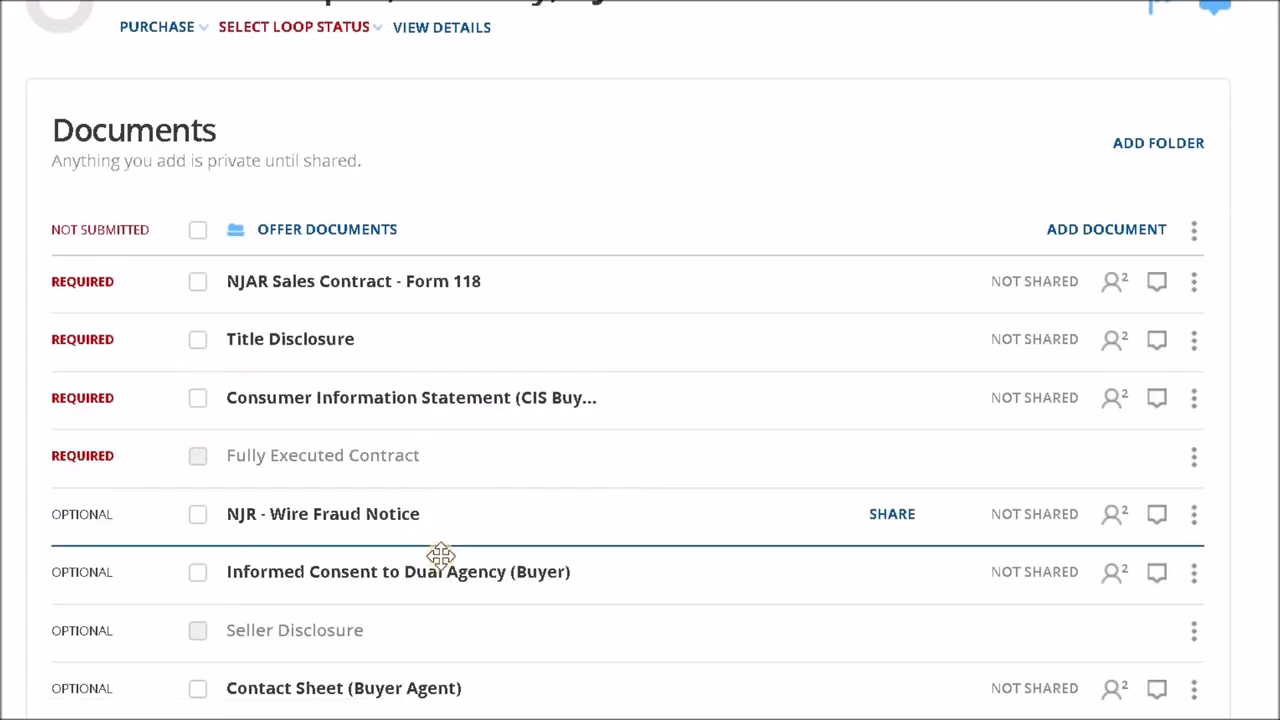
scroll(454, 477, down, 2)
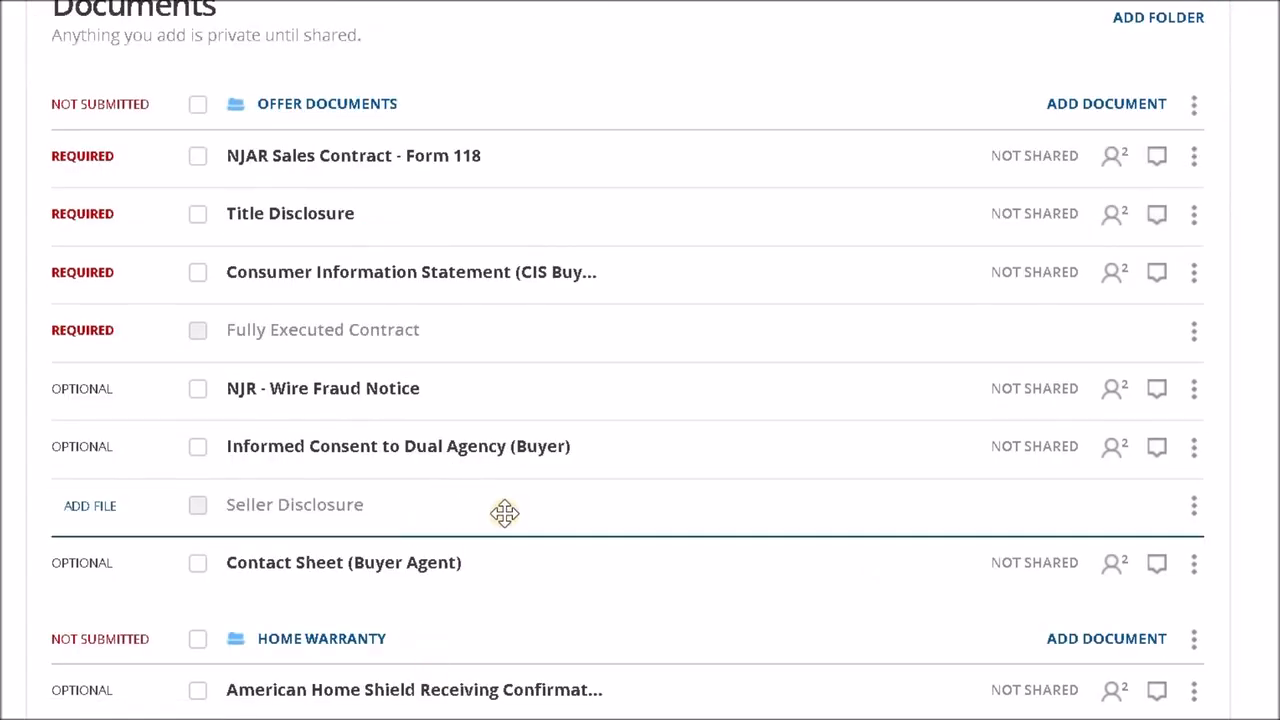
scroll(503, 513, up, 6)
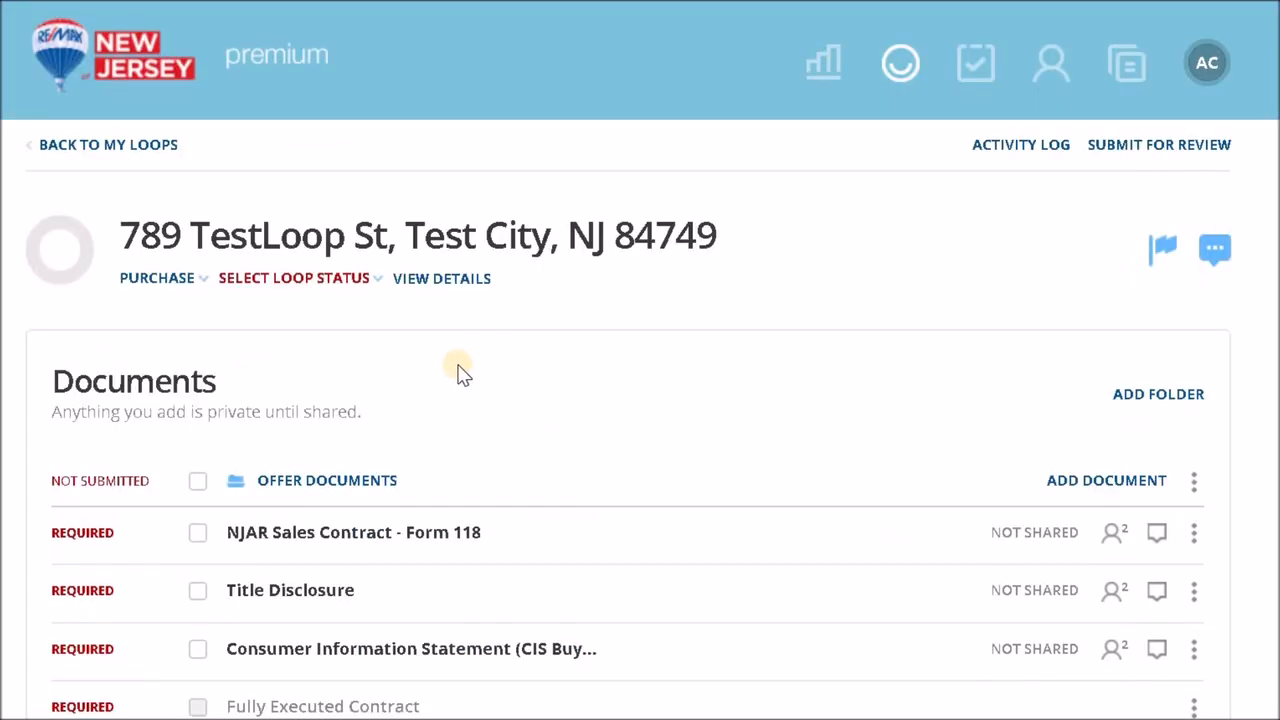
click(397, 538)
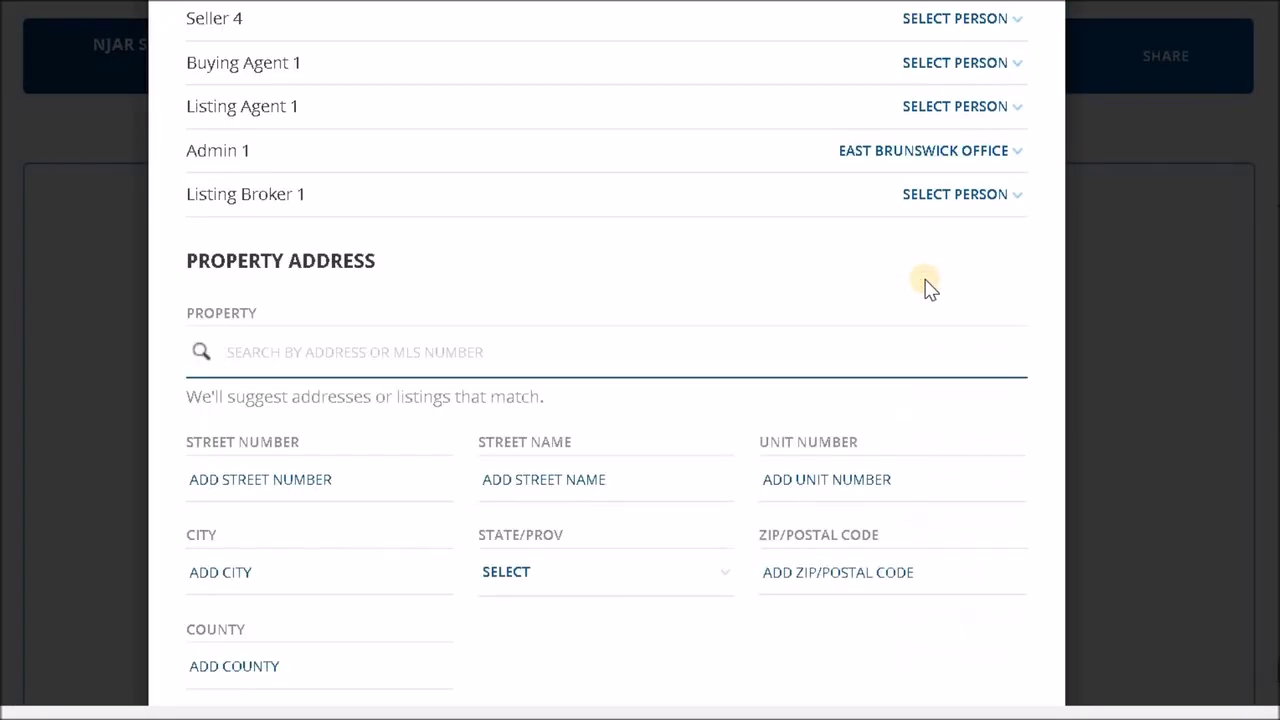
- Close and reopen the contract's Autofill form, and look through its roles and property address fields
scroll(925, 288, up, 7)
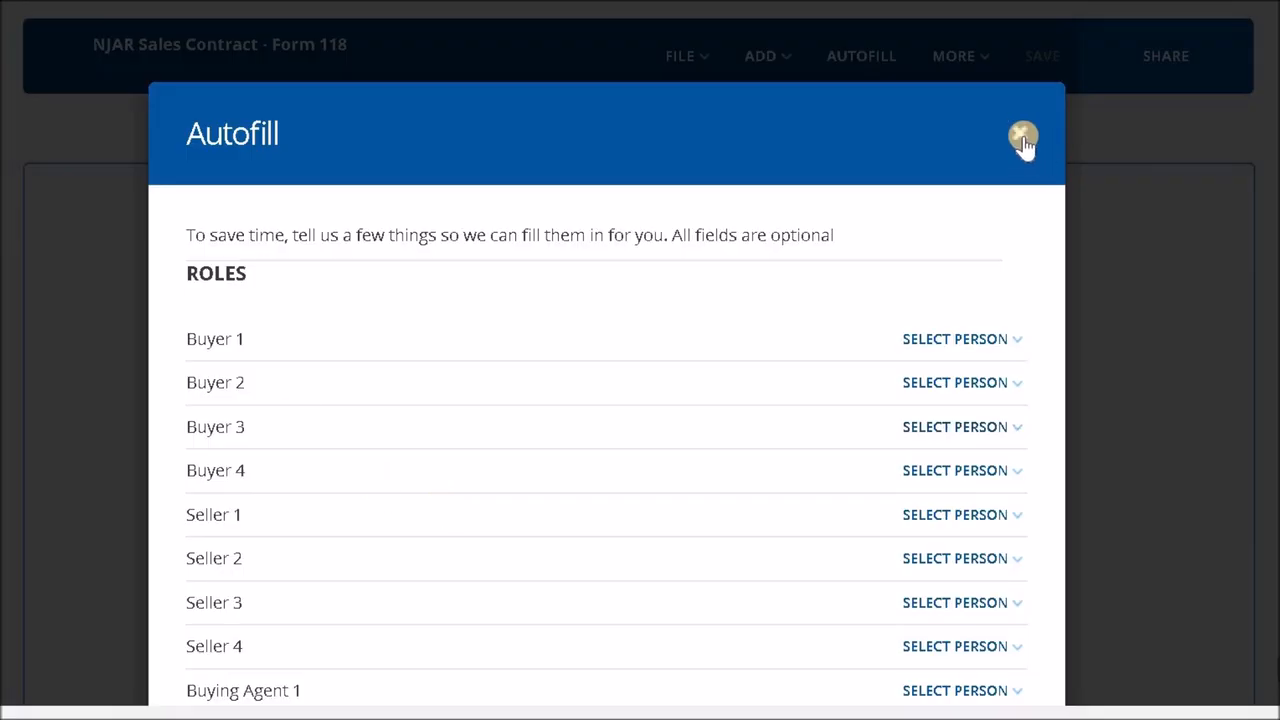
click(1023, 136)
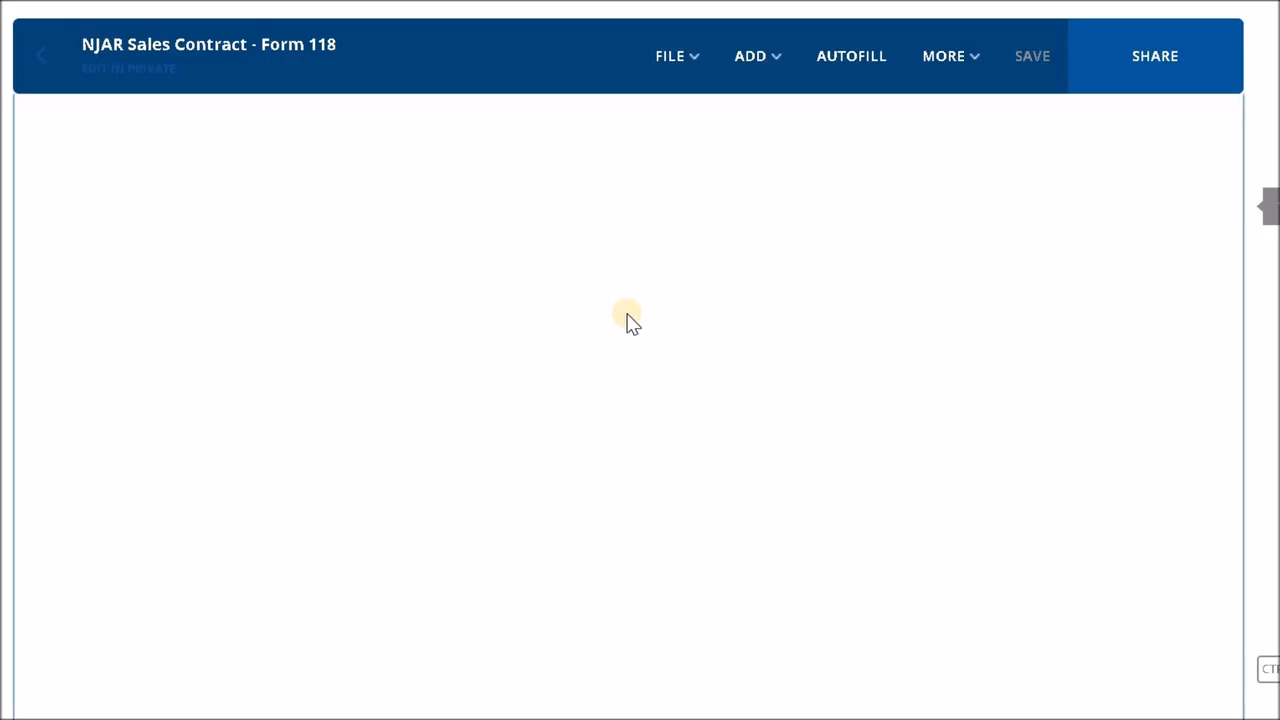
click(856, 67)
scroll(812, 300, up, 3)
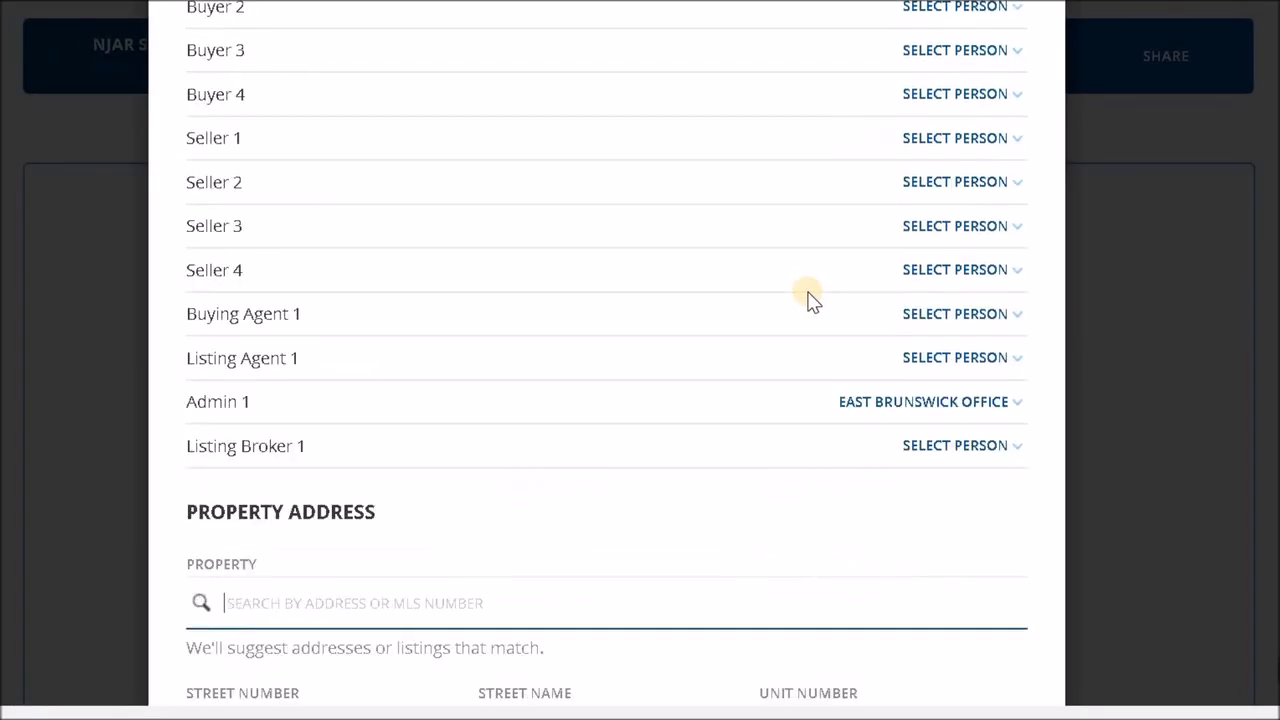
scroll(808, 298, up, 4)
scroll(808, 298, down, 1)
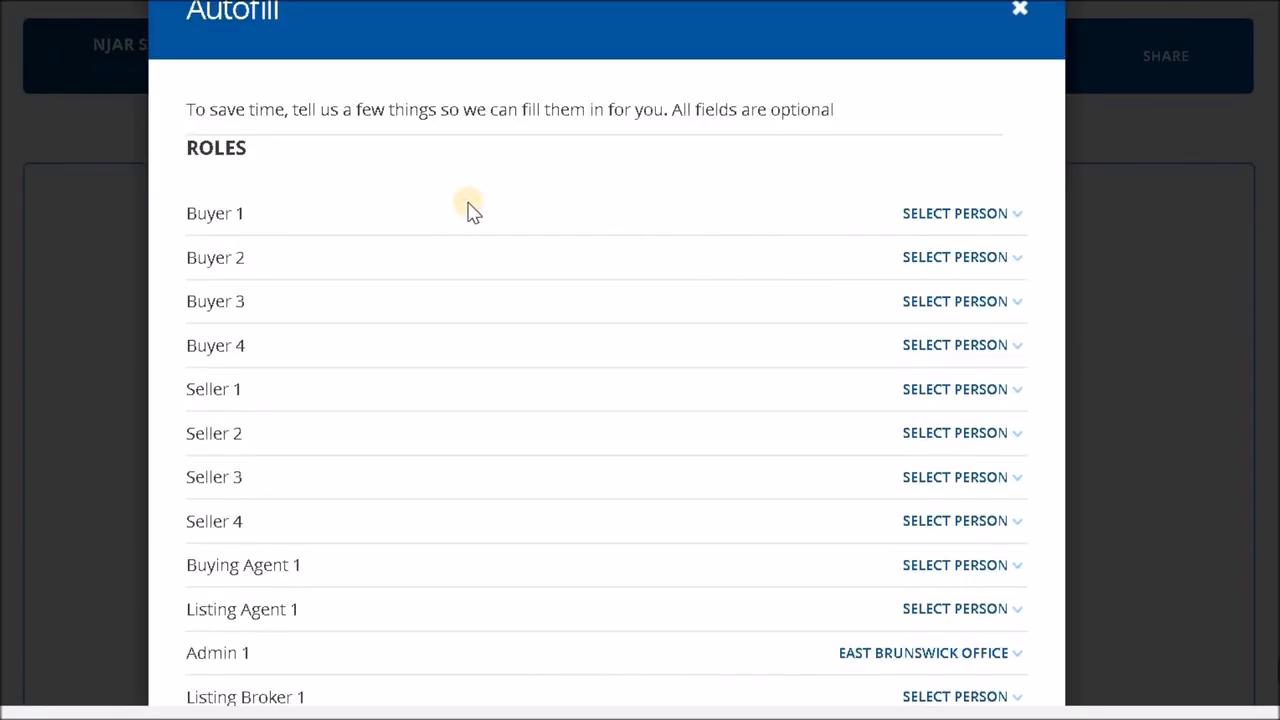
scroll(473, 210, up, 2)
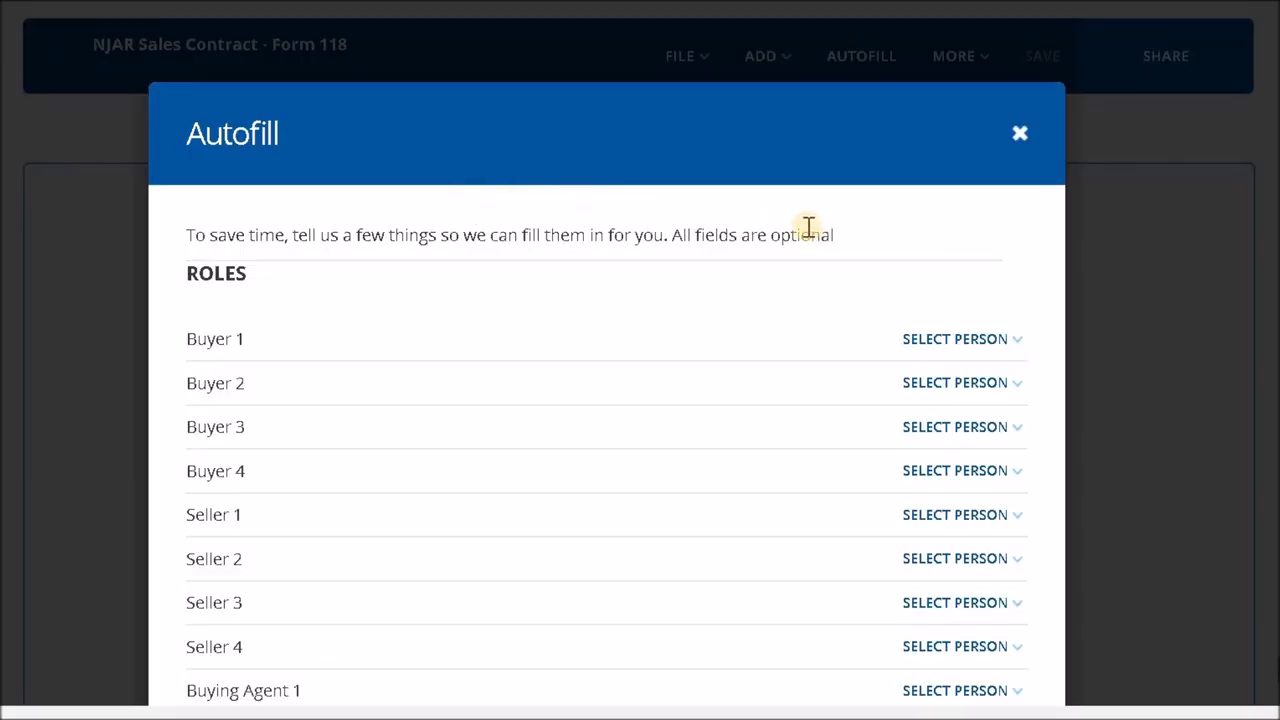
scroll(810, 229, down, 2)
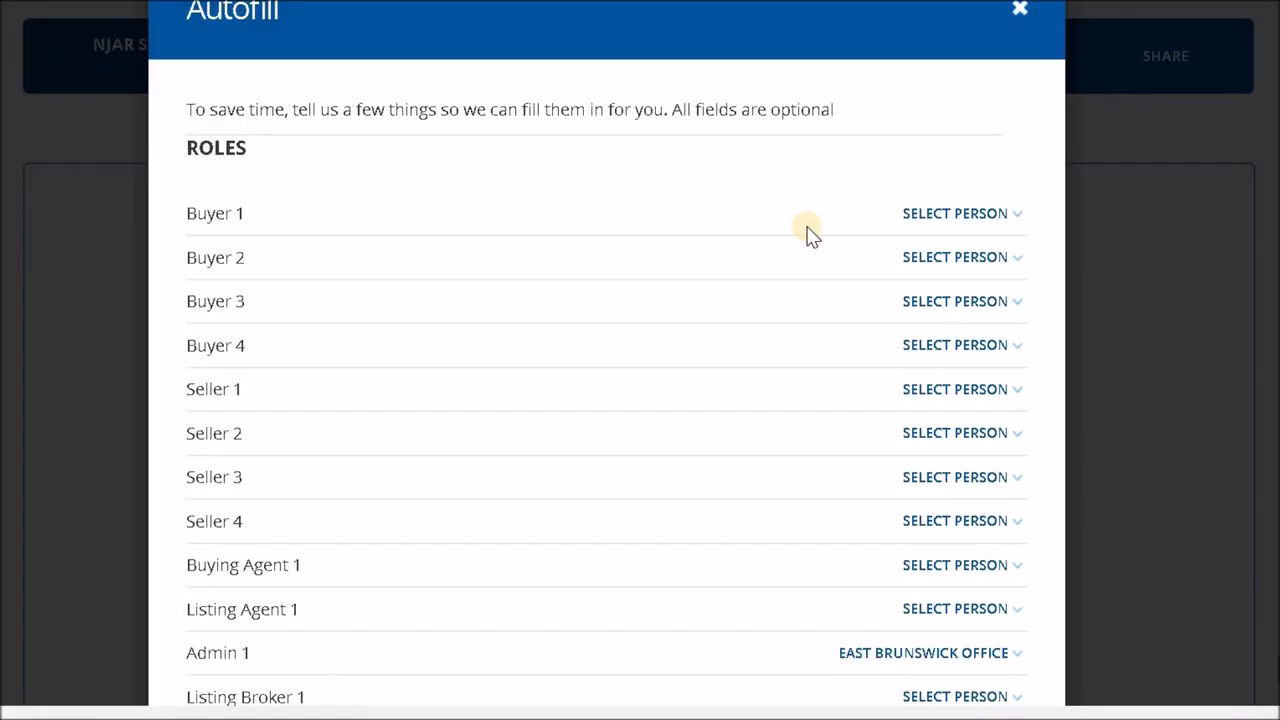
click(955, 226)
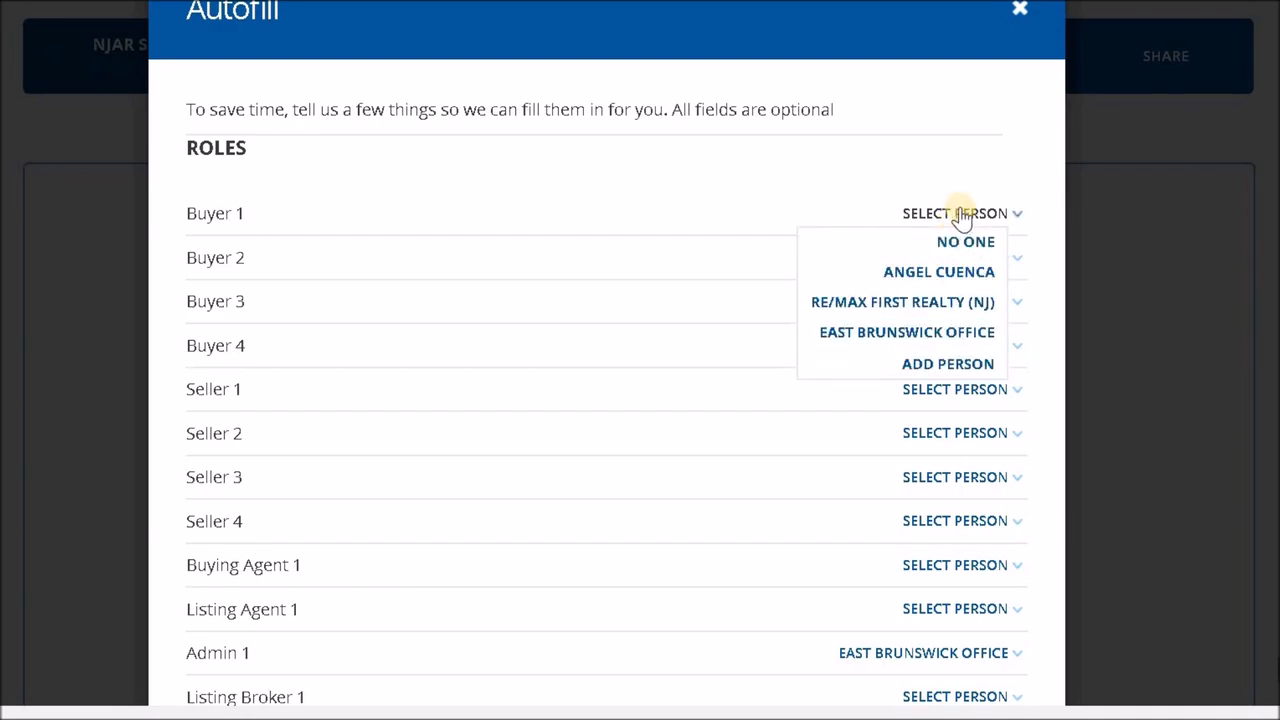
click(1022, 154)
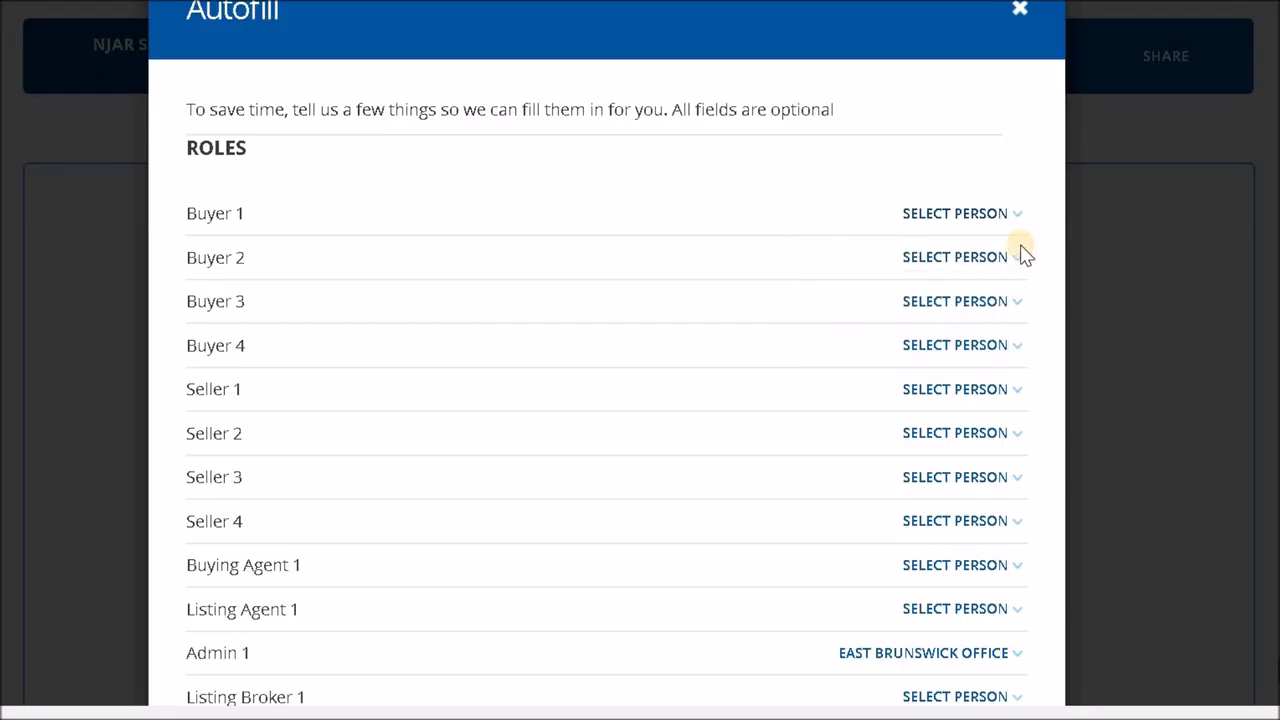
click(1015, 260)
click(1001, 142)
- Add a new person as Buyer 1, entering the buyer's name and using the matching saved contact's details
click(1018, 222)
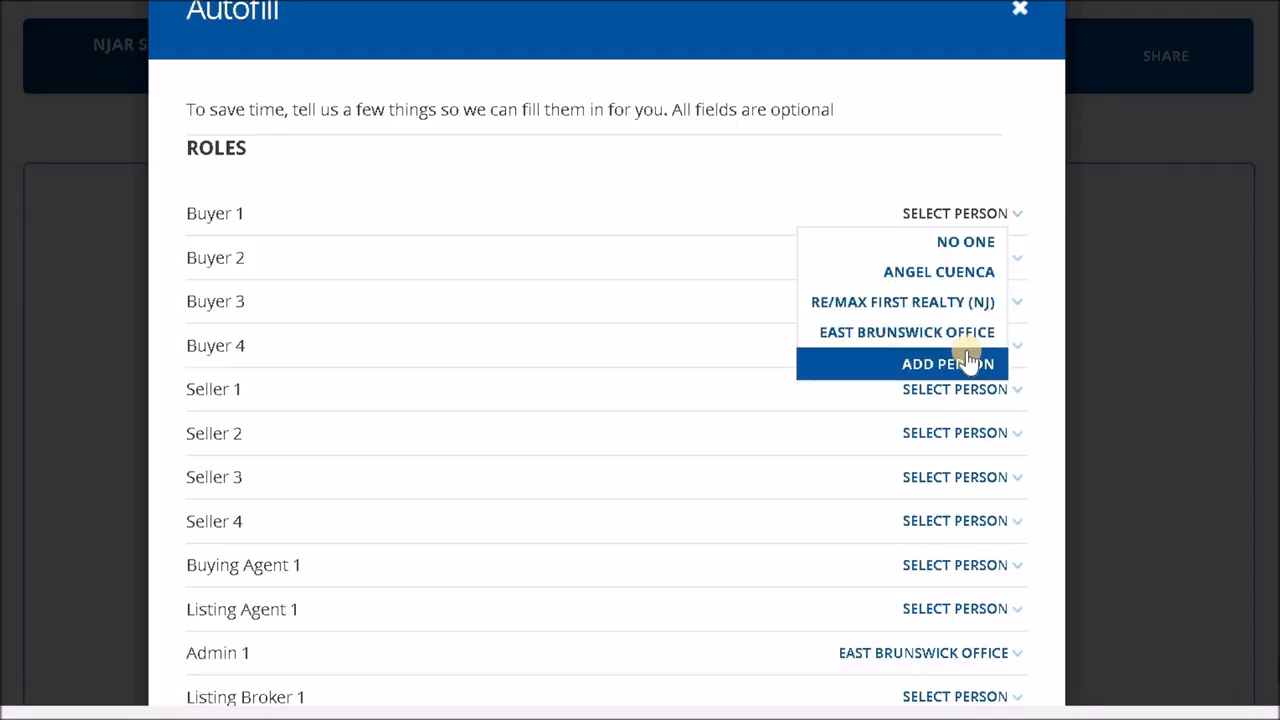
click(968, 357)
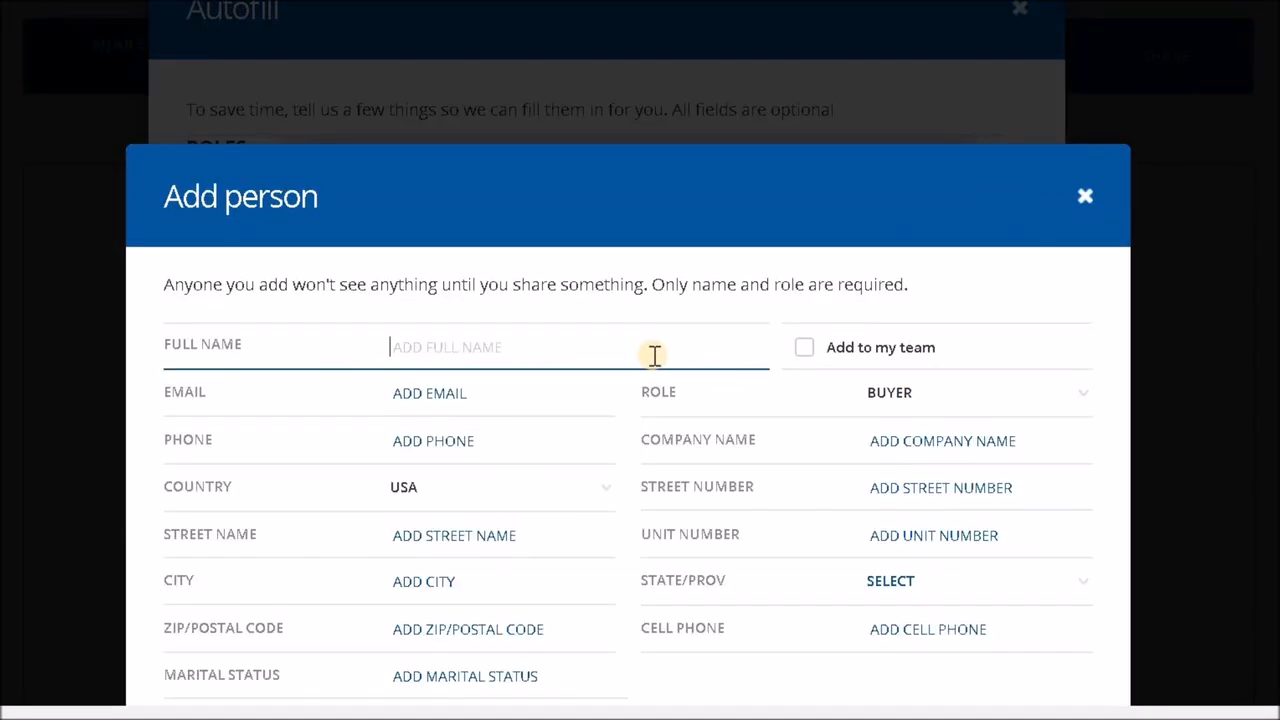
text(john do)
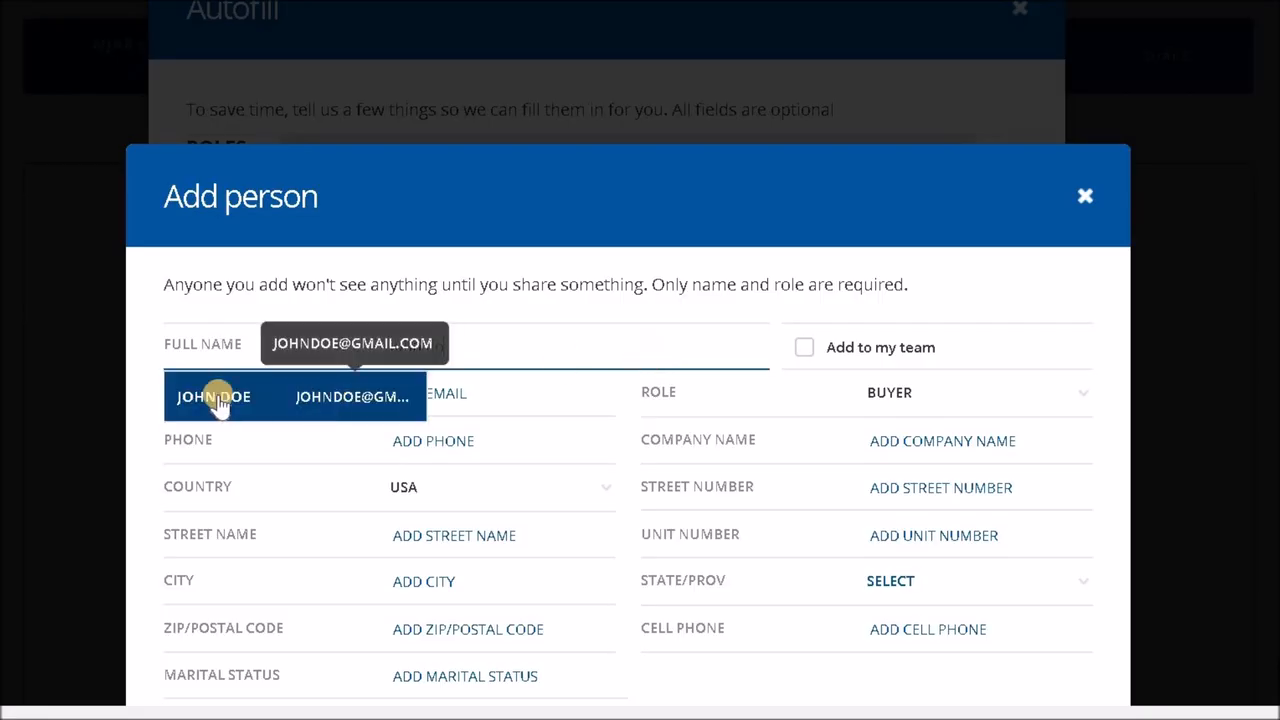
click(333, 400)
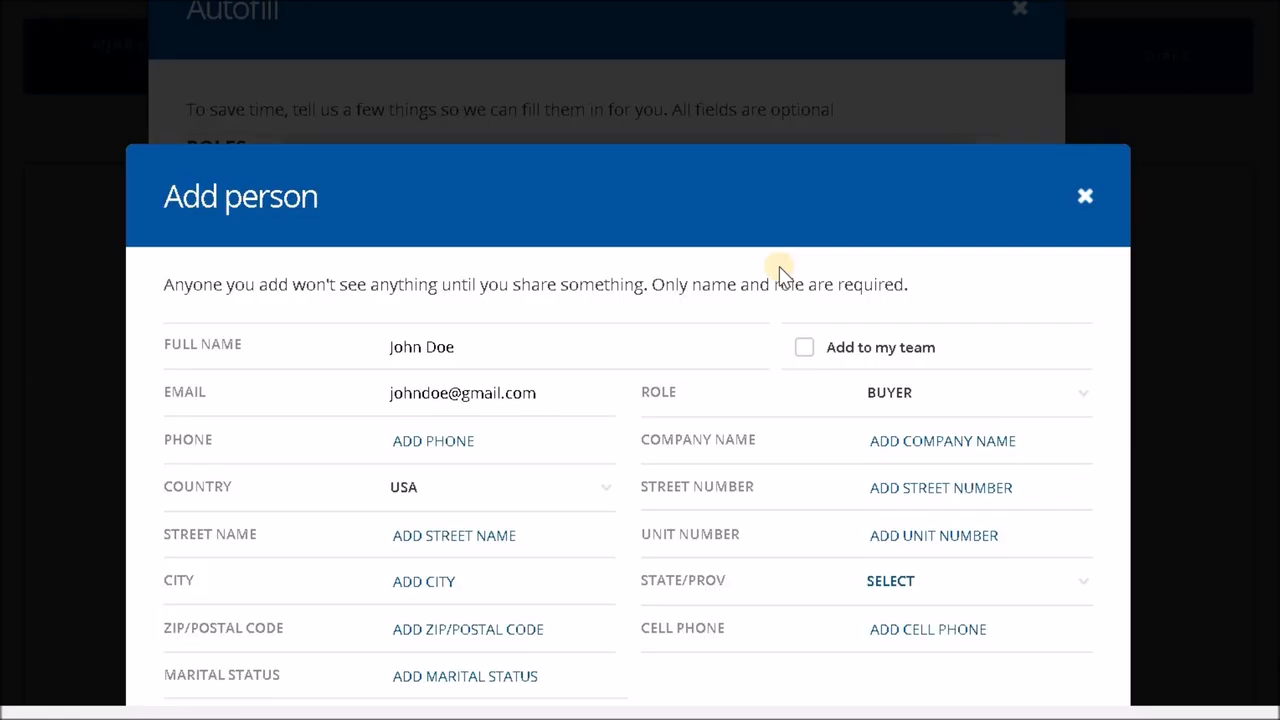
scroll(779, 266, down, 2)
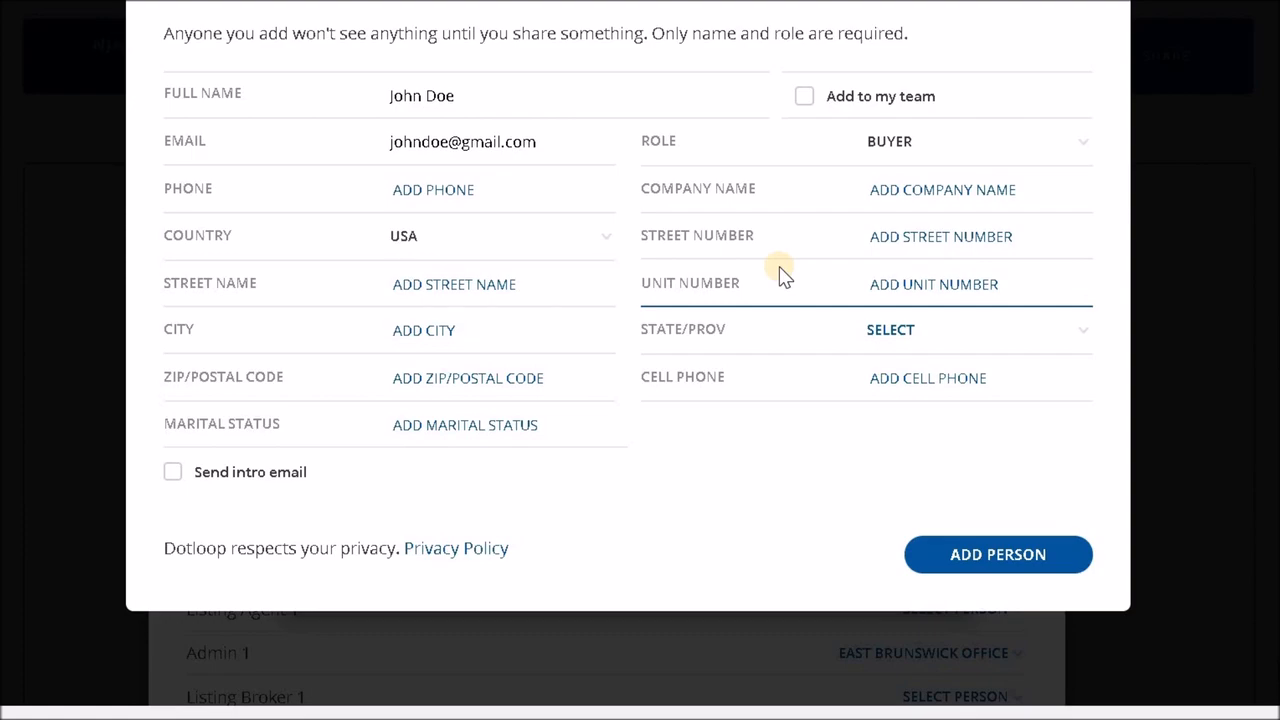
click(982, 564)
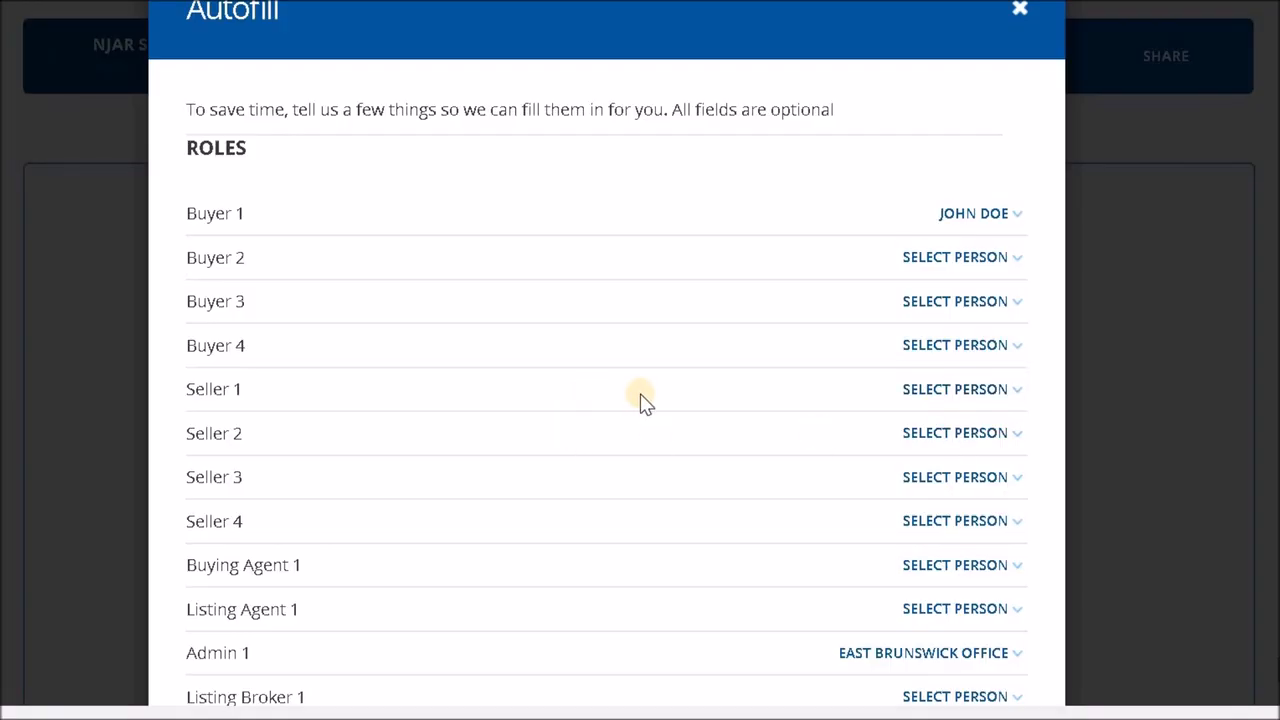
- Add a new person as Seller 1, entering the seller's name and using the matching saved contact's details
click(952, 395)
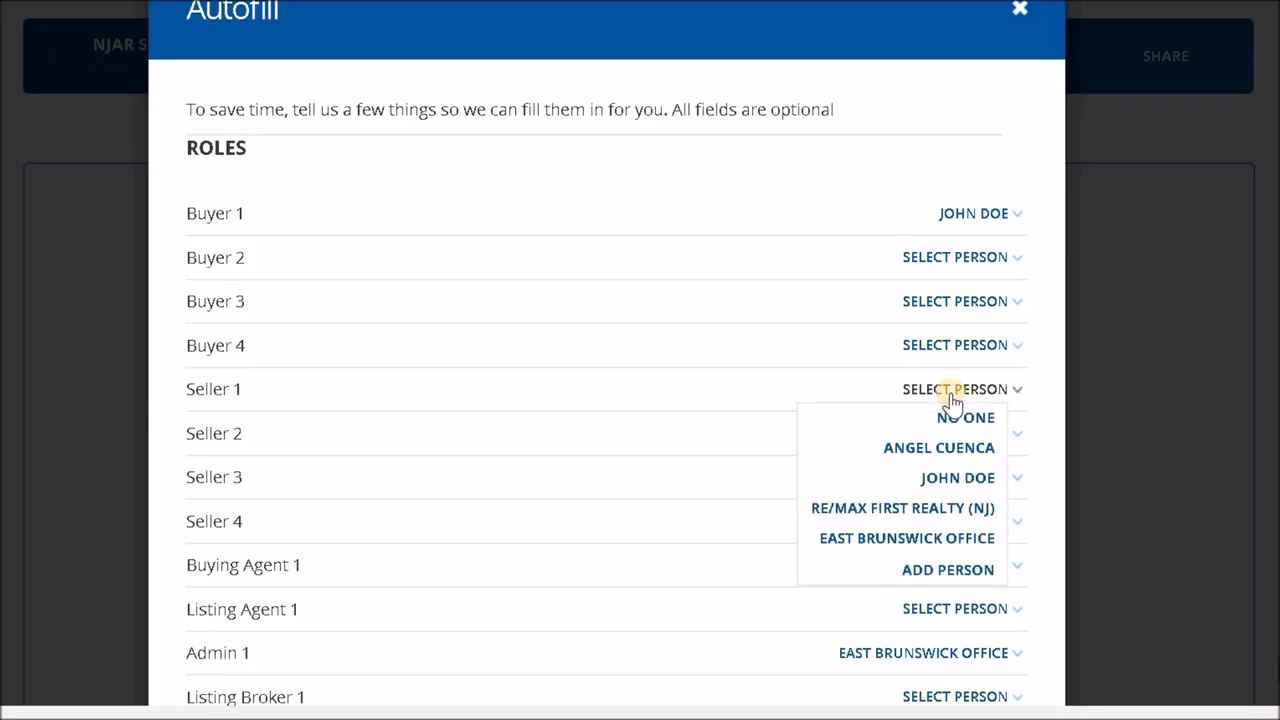
click(962, 572)
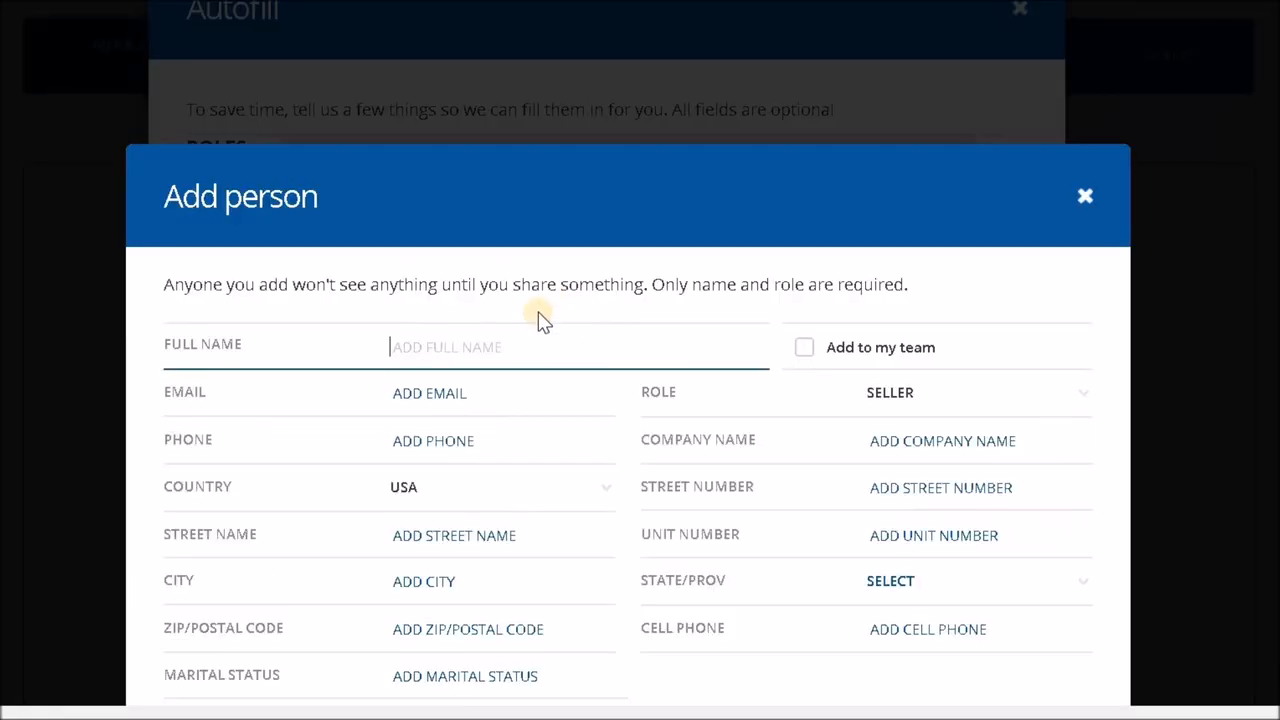
text(magic jo)
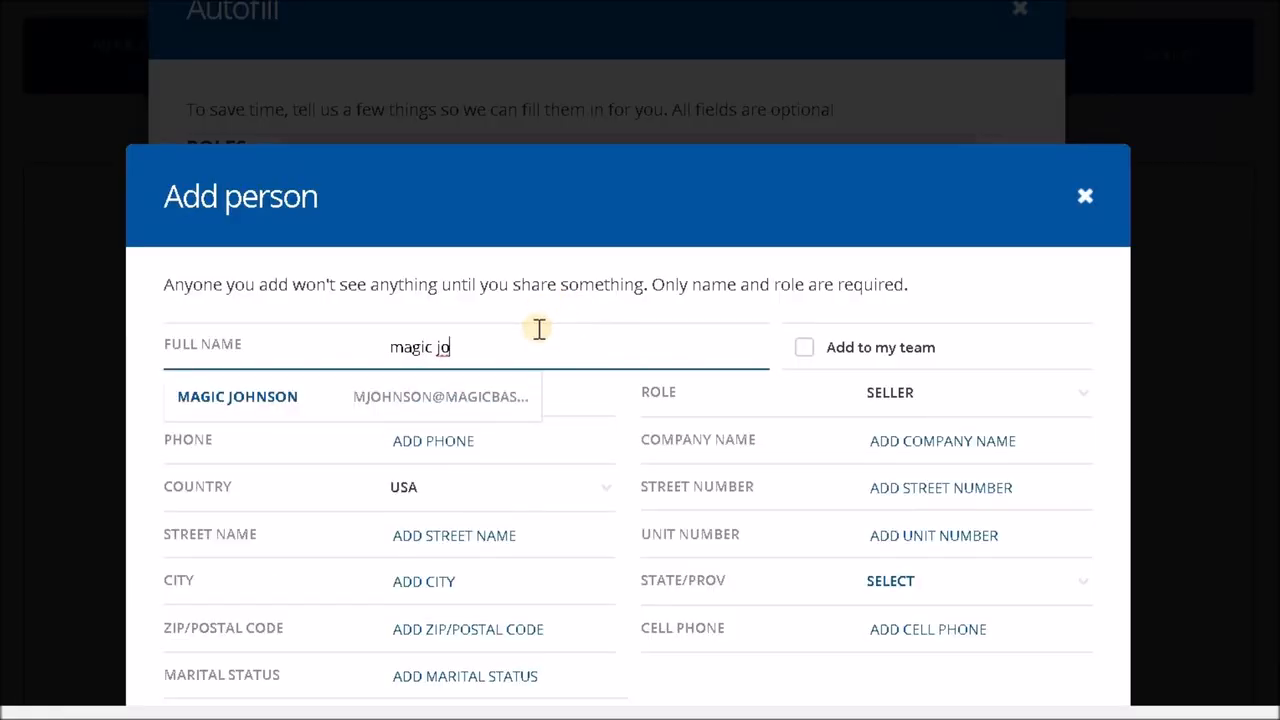
click(451, 388)
scroll(990, 530, down, 3)
click(990, 525)
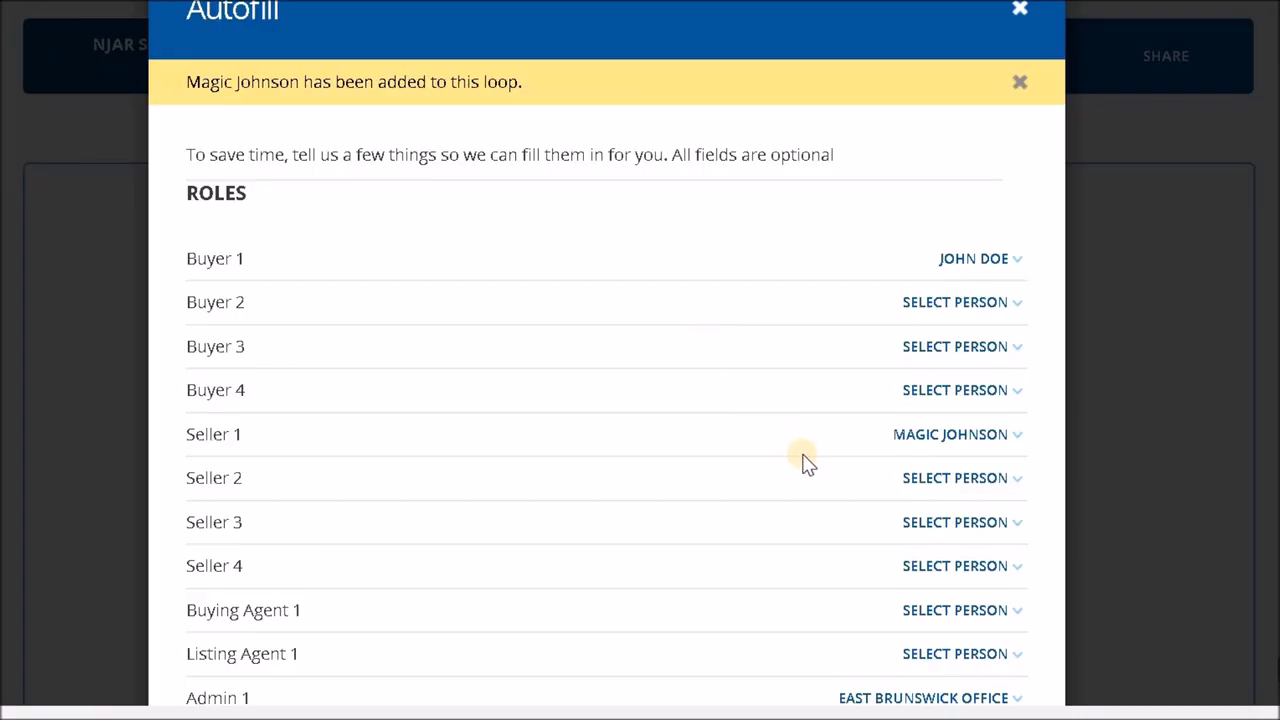
- Add a new person as Buying Agent 1, entering the agent's name and using the matching saved contact's details
scroll(930, 620, down, 1)
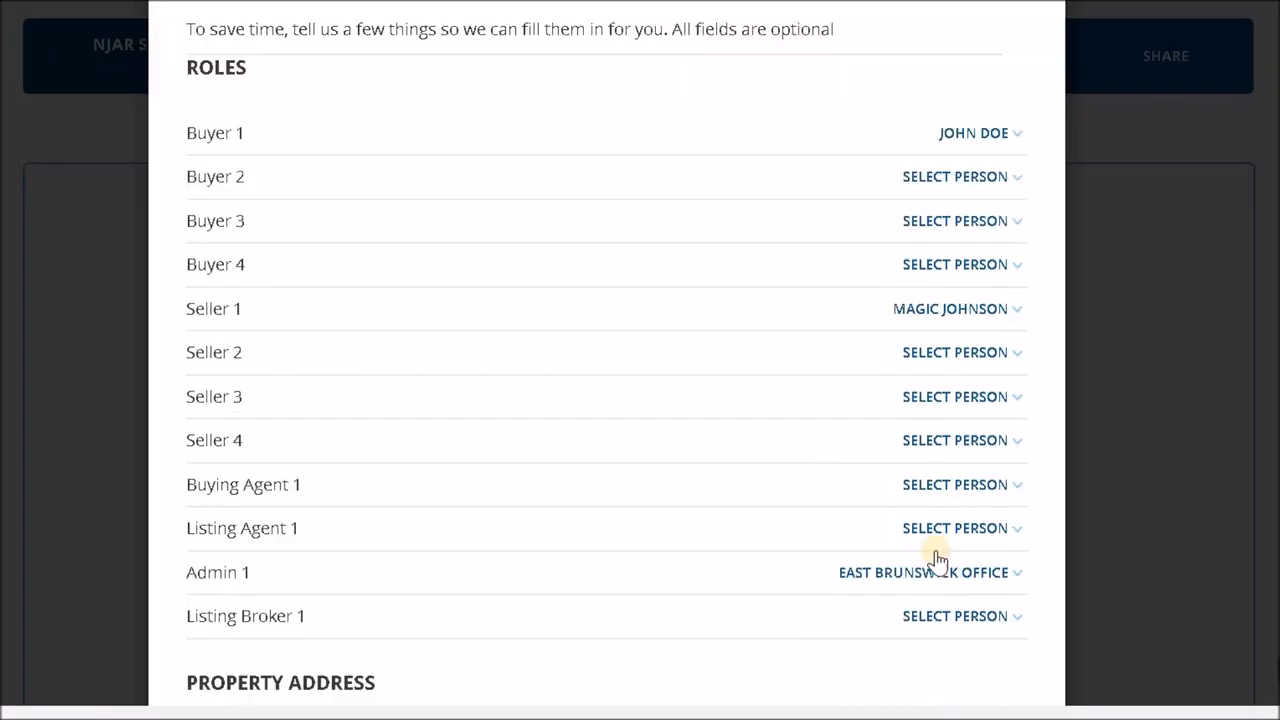
click(941, 490)
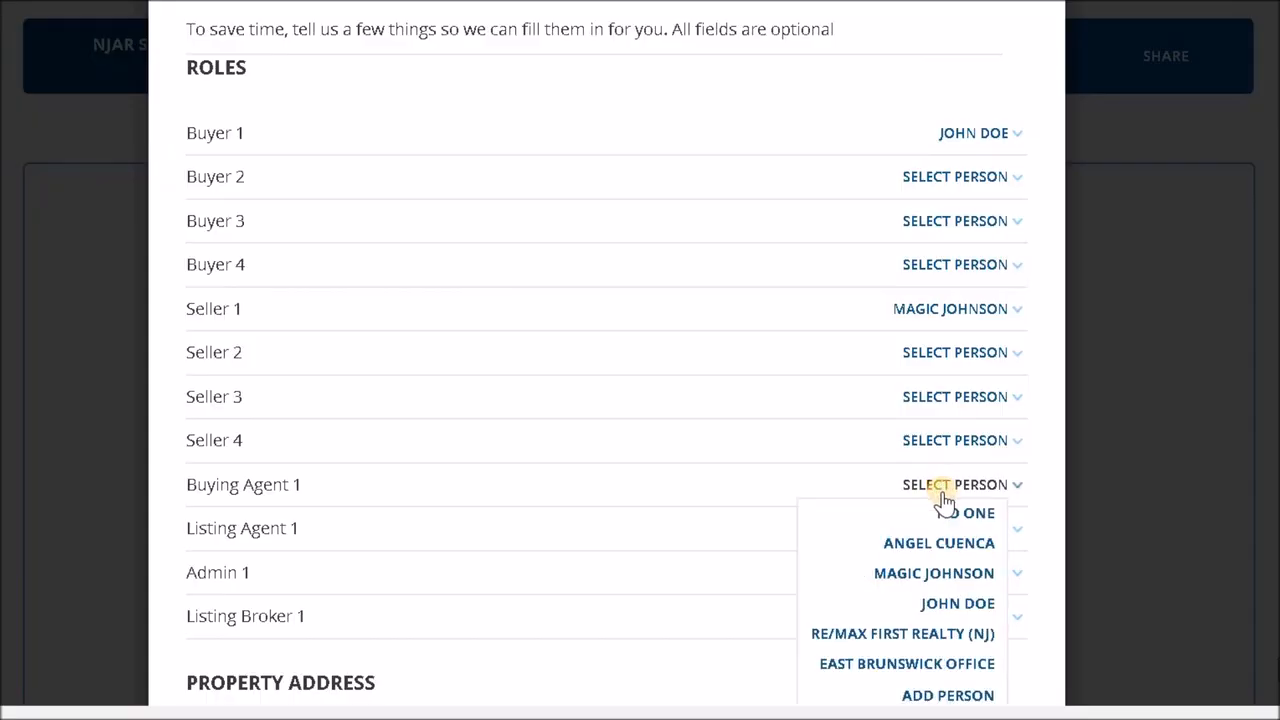
click(951, 567)
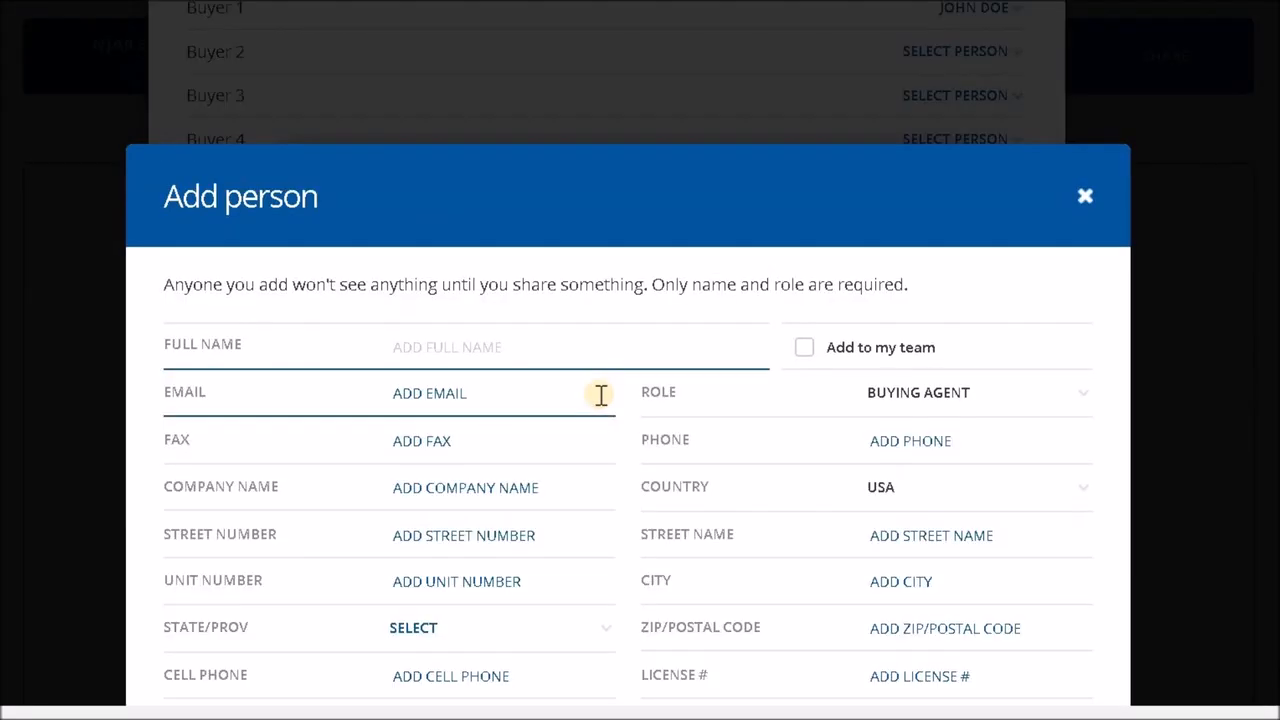
text(michael j)
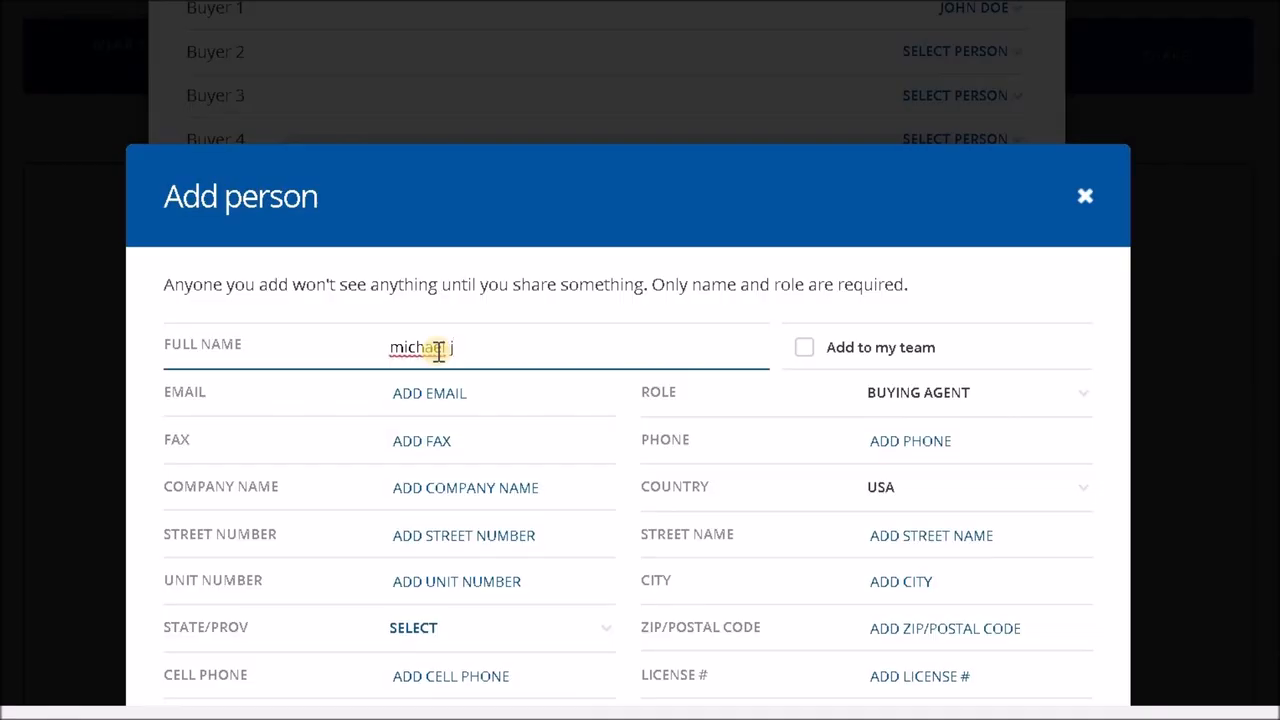
click(343, 409)
scroll(800, 385, down, 5)
click(968, 526)
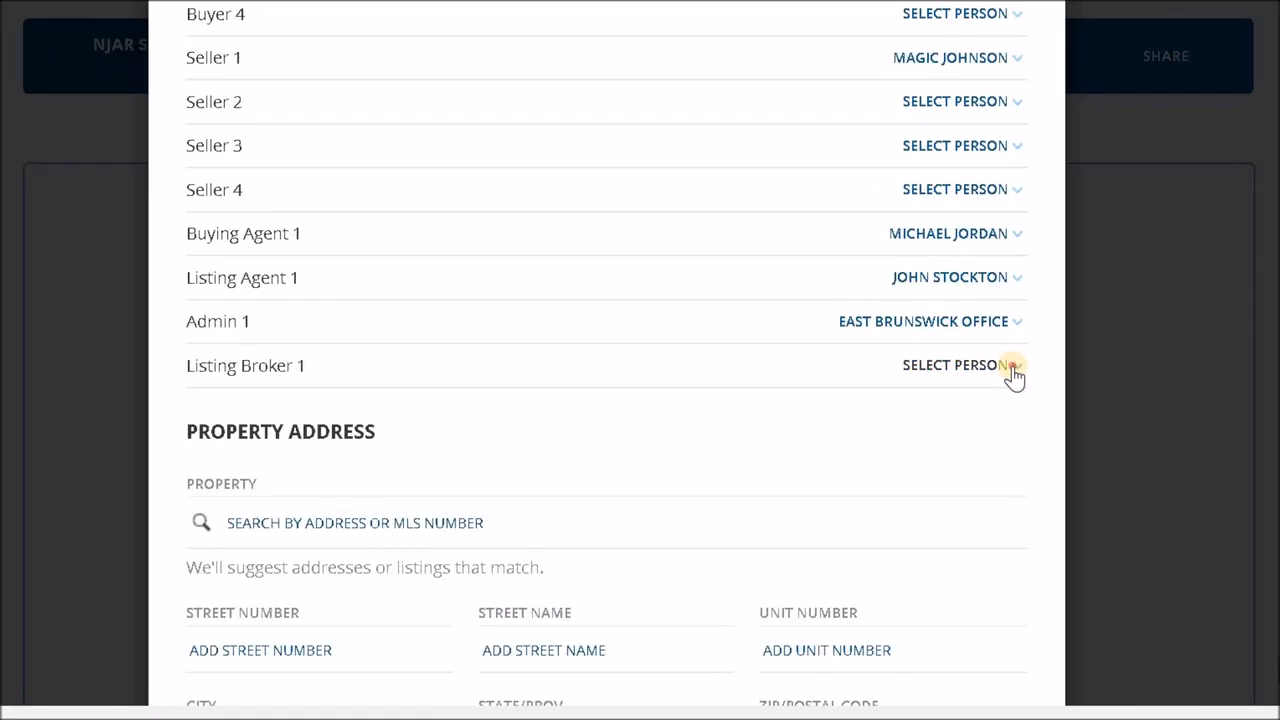
- Add a new person as Listing Broker 1, entering the broker's name and using the matching saved contact's details
click(1014, 368)
scroll(965, 540, down, 2)
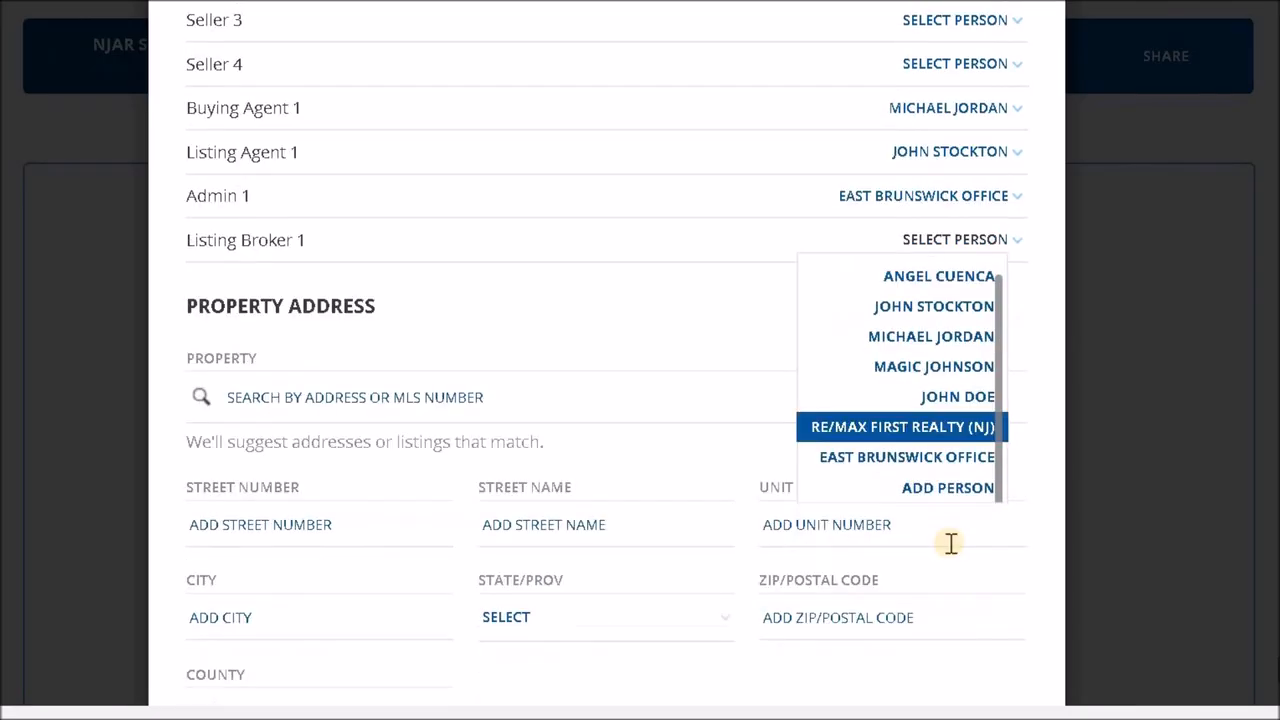
click(917, 488)
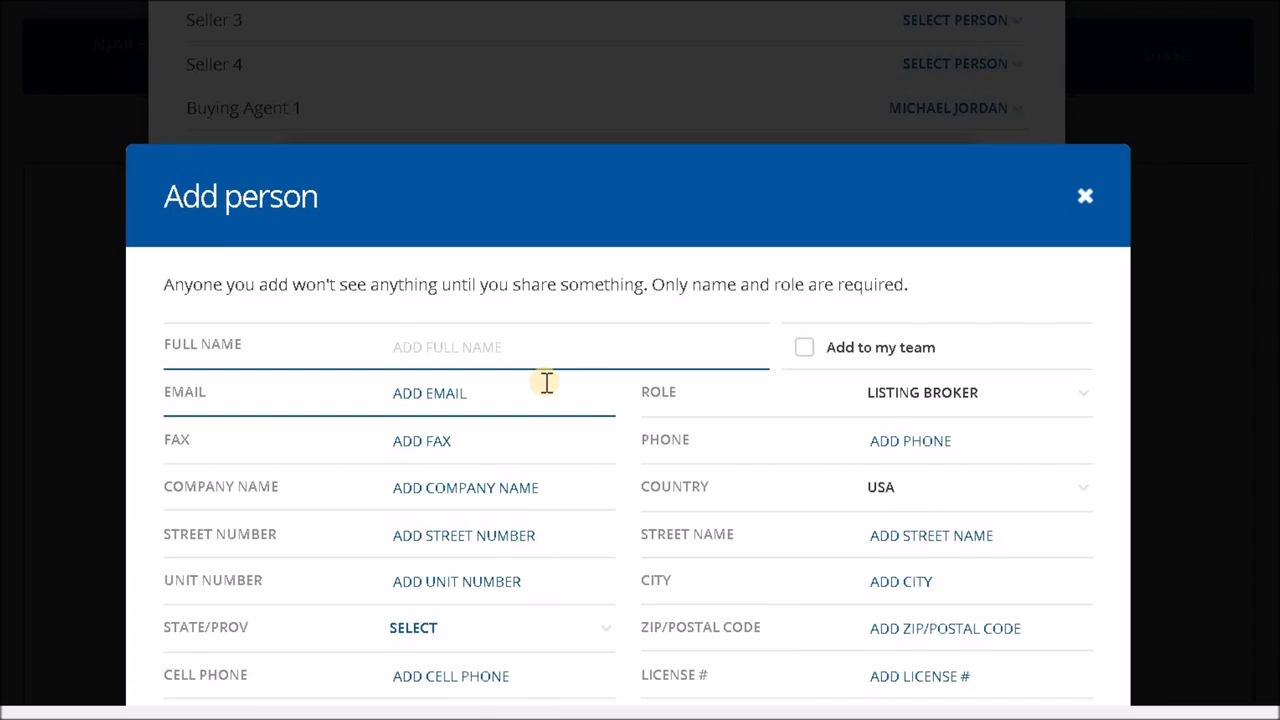
text(karl m)
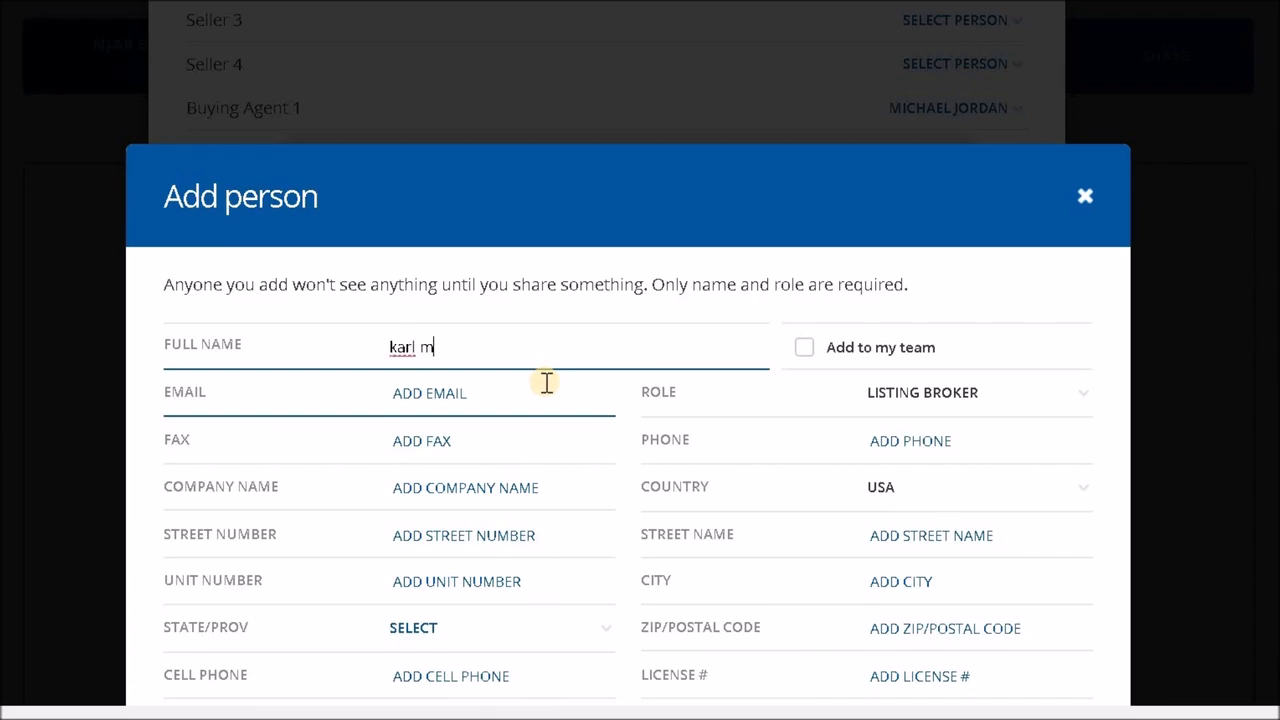
click(335, 405)
scroll(789, 363, down, 3)
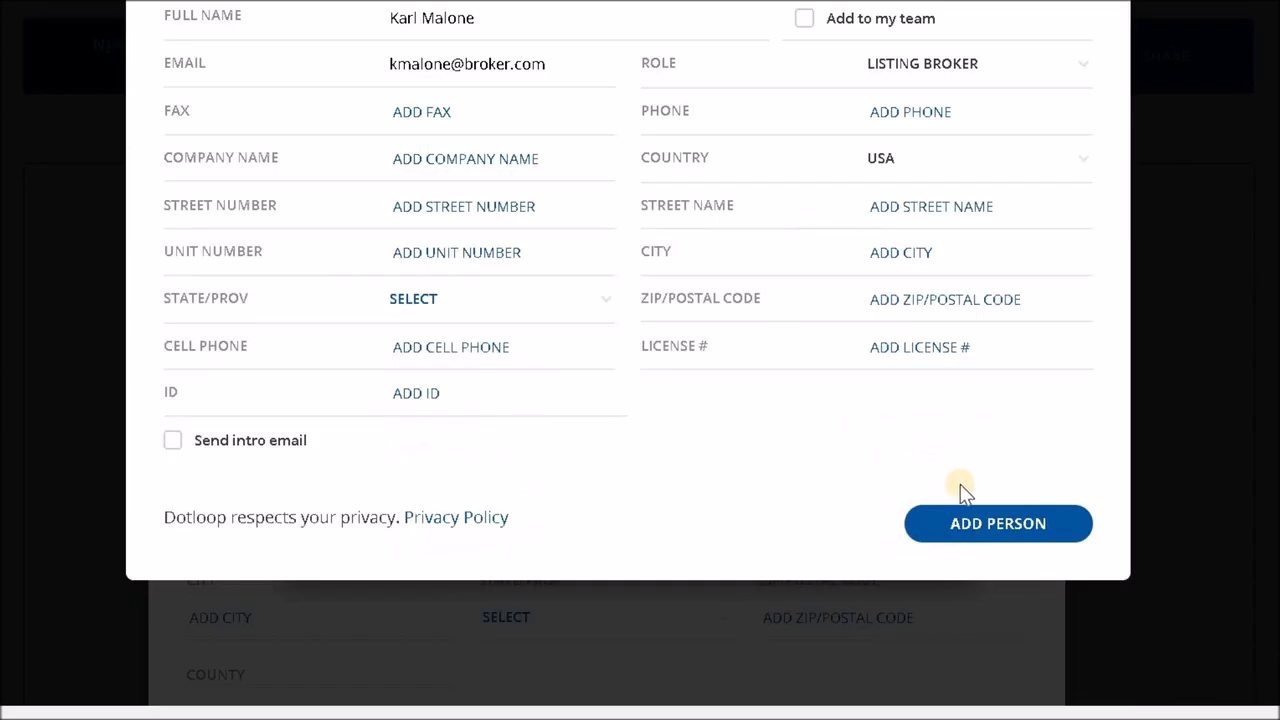
click(991, 523)
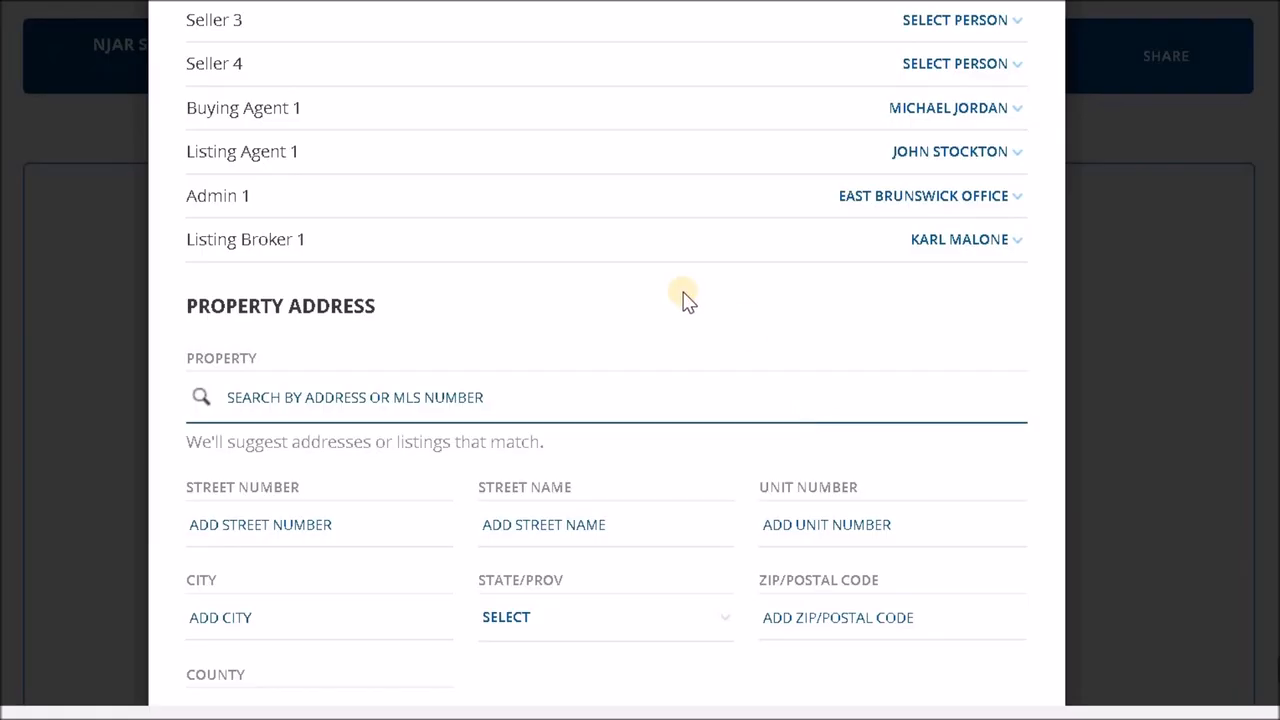
- Try a property search for 754 and select the Indian Hill, OH listing, and clear it without importing its details
scroll(684, 267, down, 1)
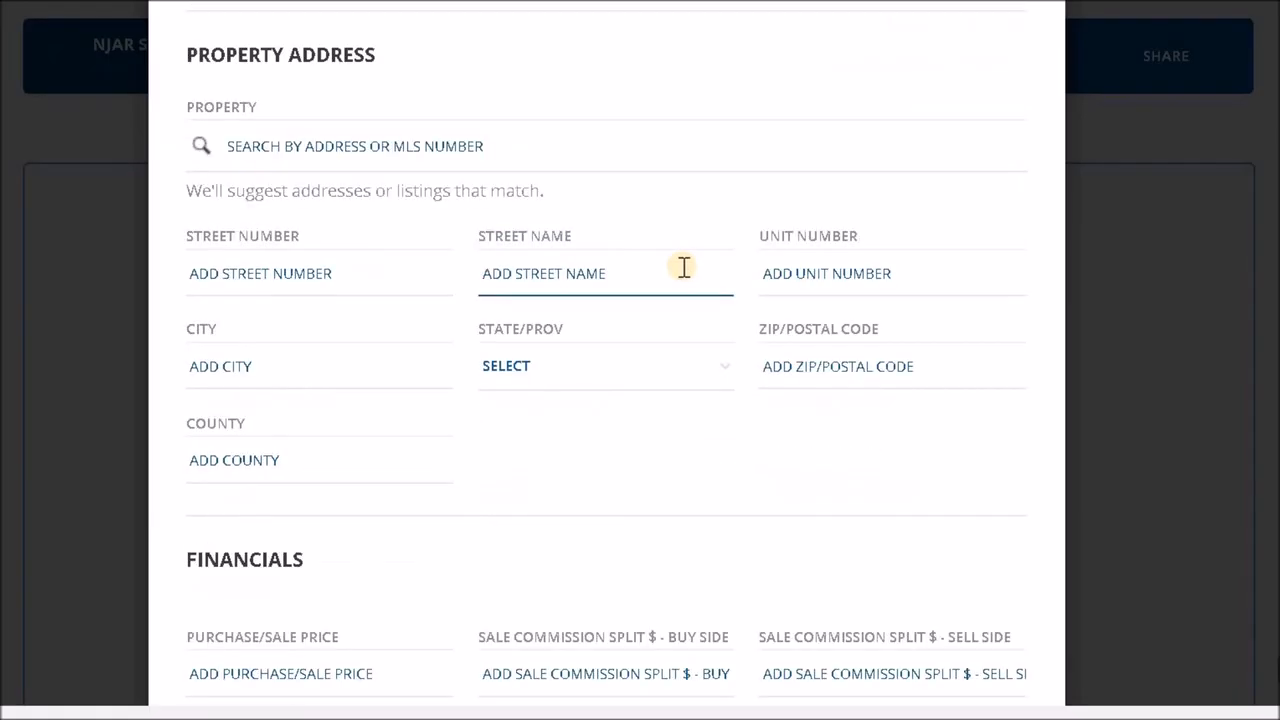
click(478, 150)
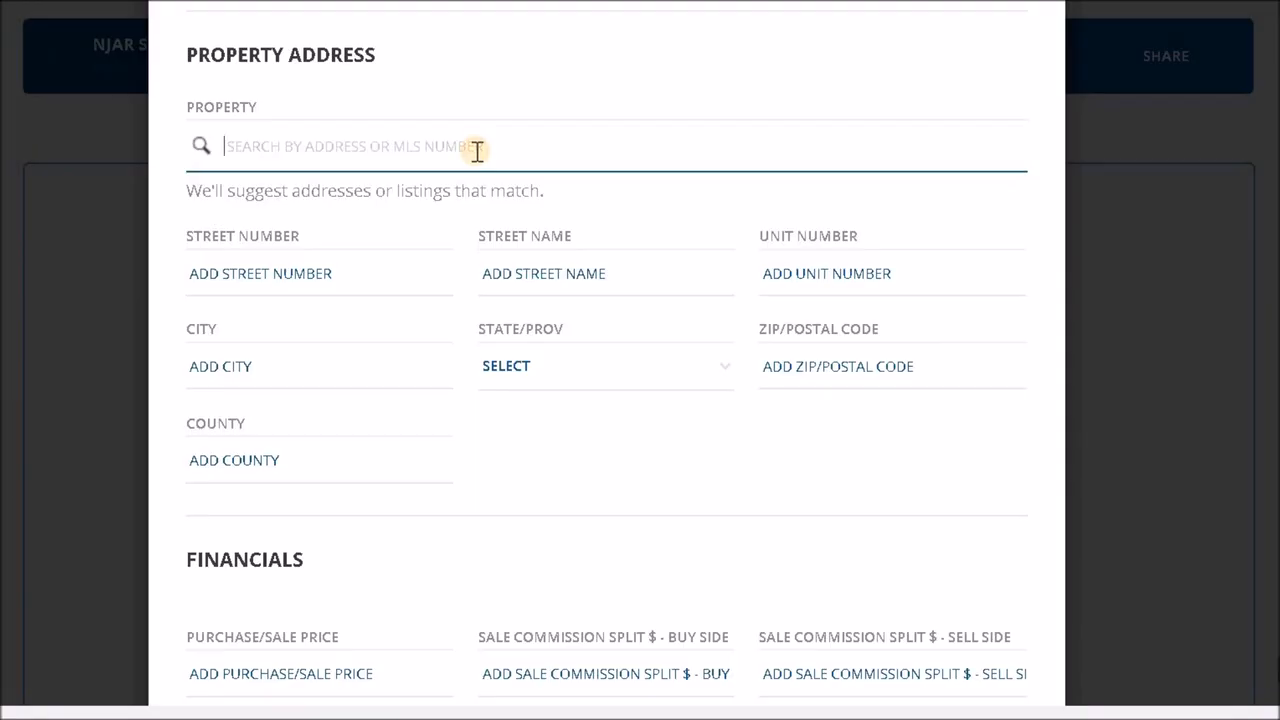
text(754)
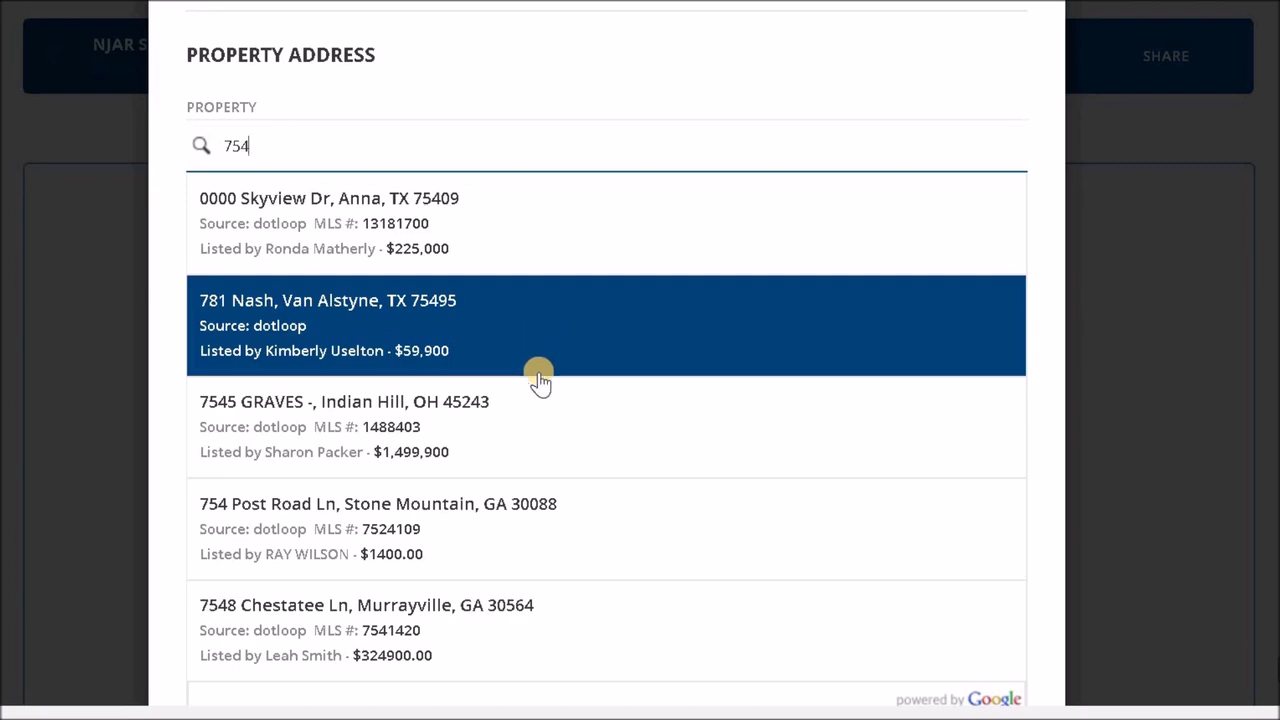
click(544, 426)
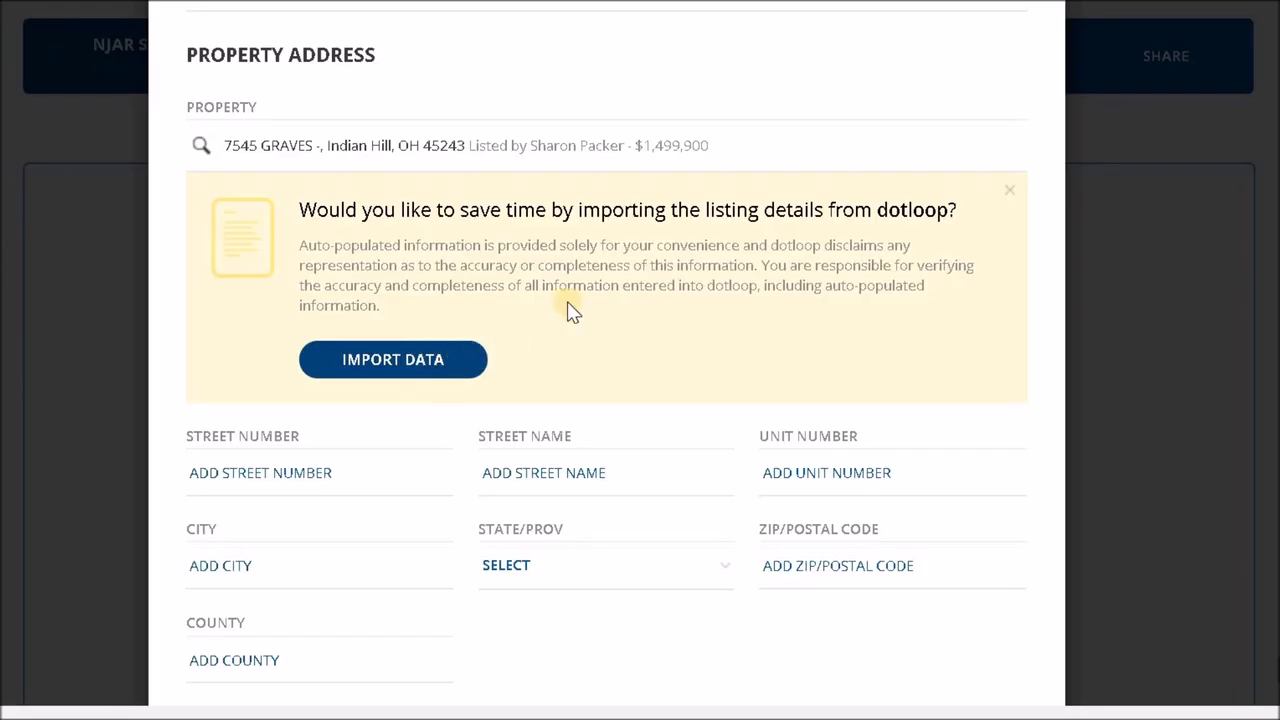
click(1010, 195)
drag(482, 146, 213, 143)
key(BackSpace)
- Enter the property's street number, street name and city manually, leaving the unit number blank
click(326, 273)
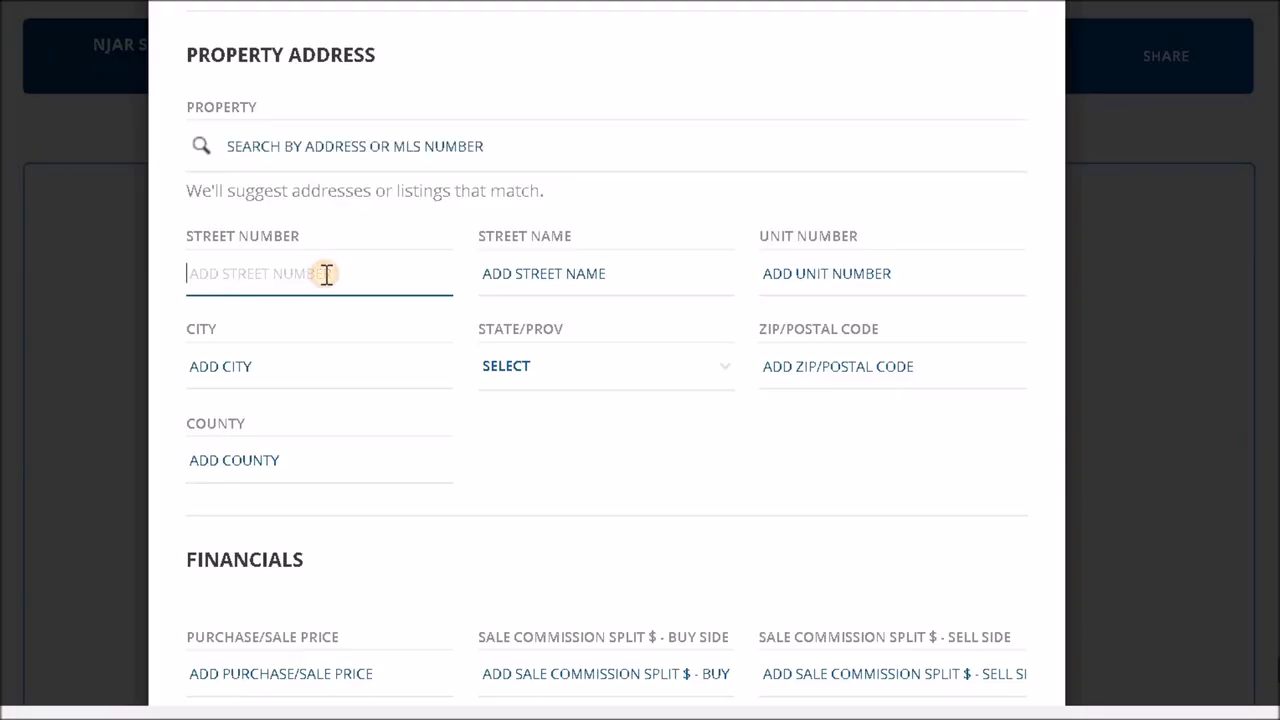
text(647)
key(Tab)
text(Test St)
key(Tab)
key(Tab)
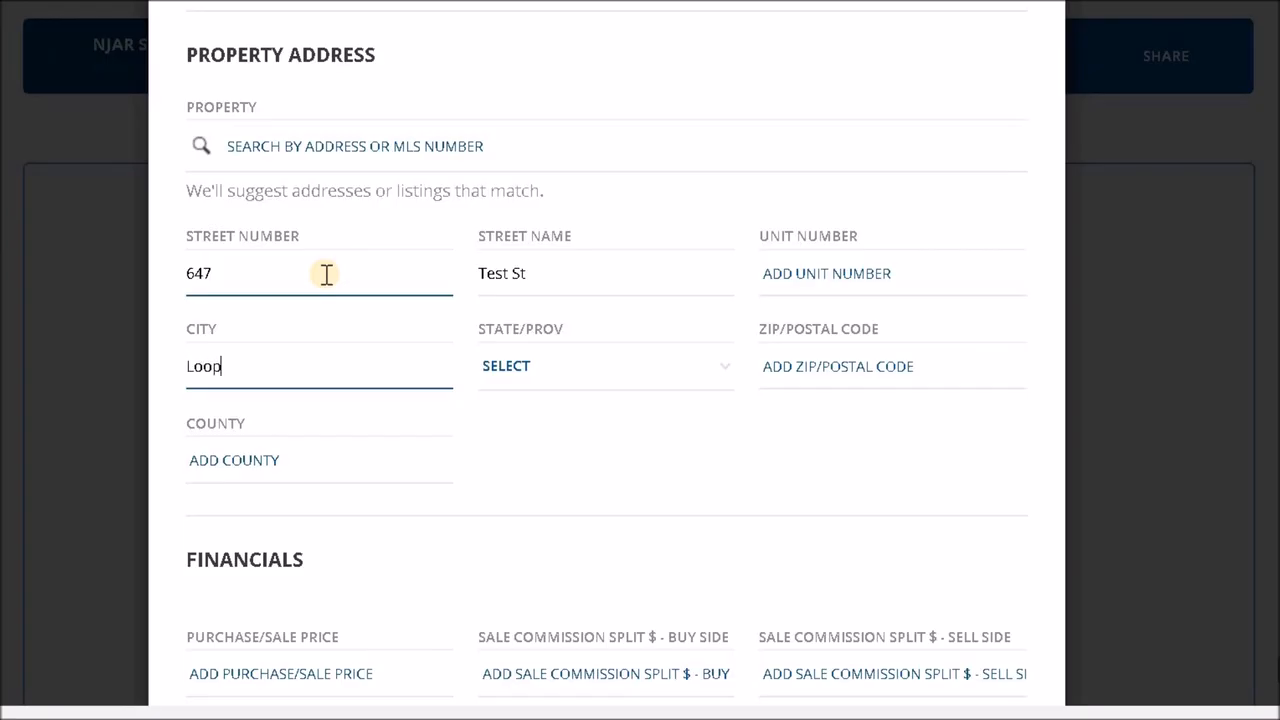
- Set the property's state to NJ, and enter its postal code and the county Middlesex
click(492, 366)
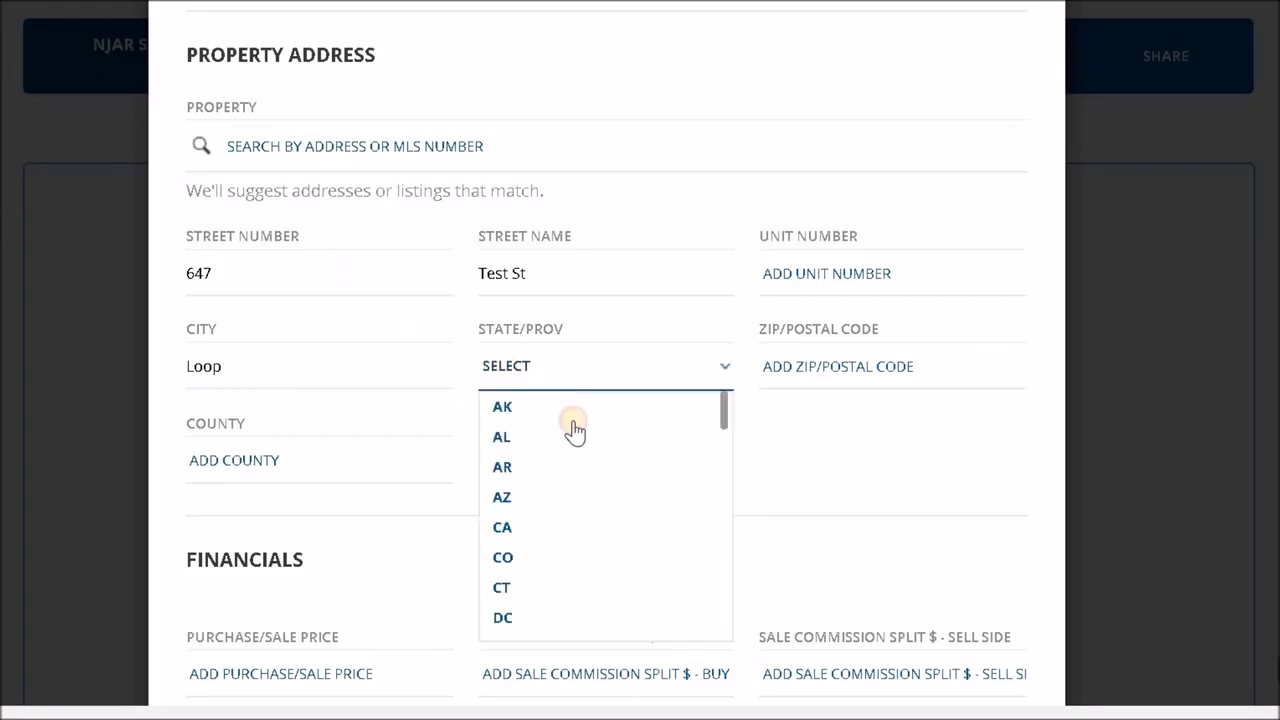
scroll(574, 490, down, 5)
scroll(574, 497, down, 5)
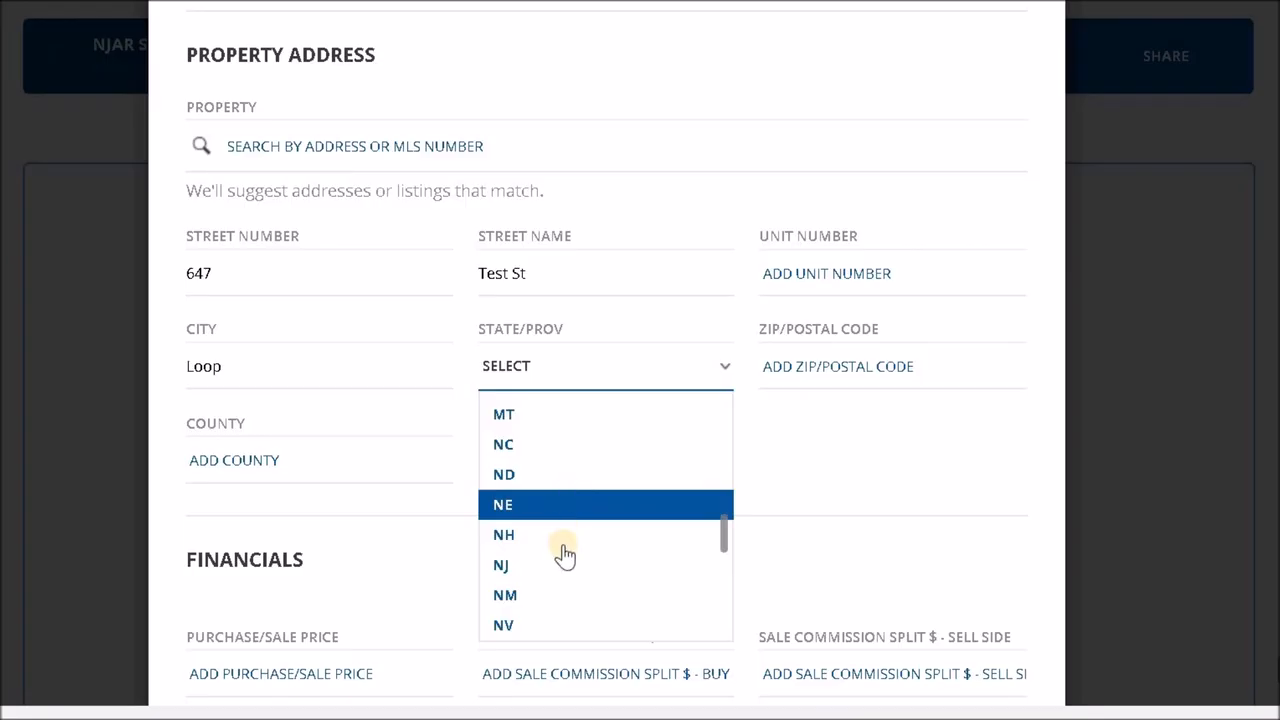
click(566, 557)
click(818, 368)
text(45345)
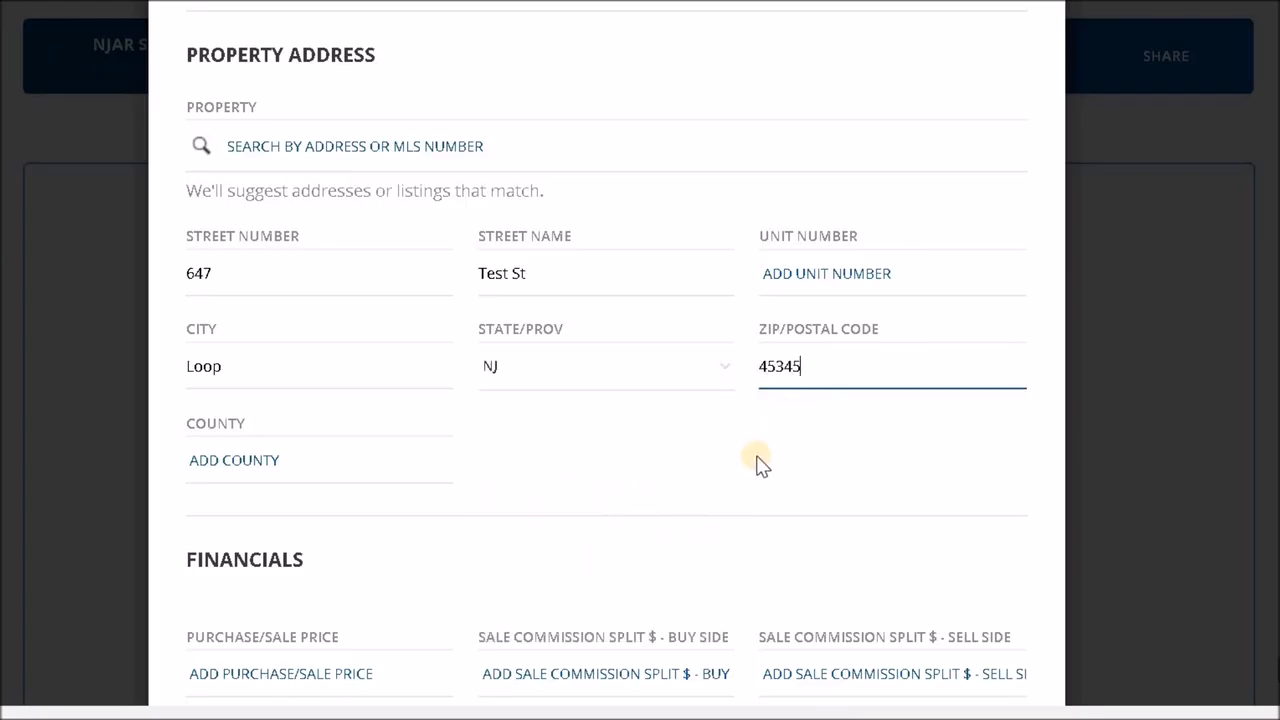
click(438, 478)
click(361, 478)
text(Middlesex)
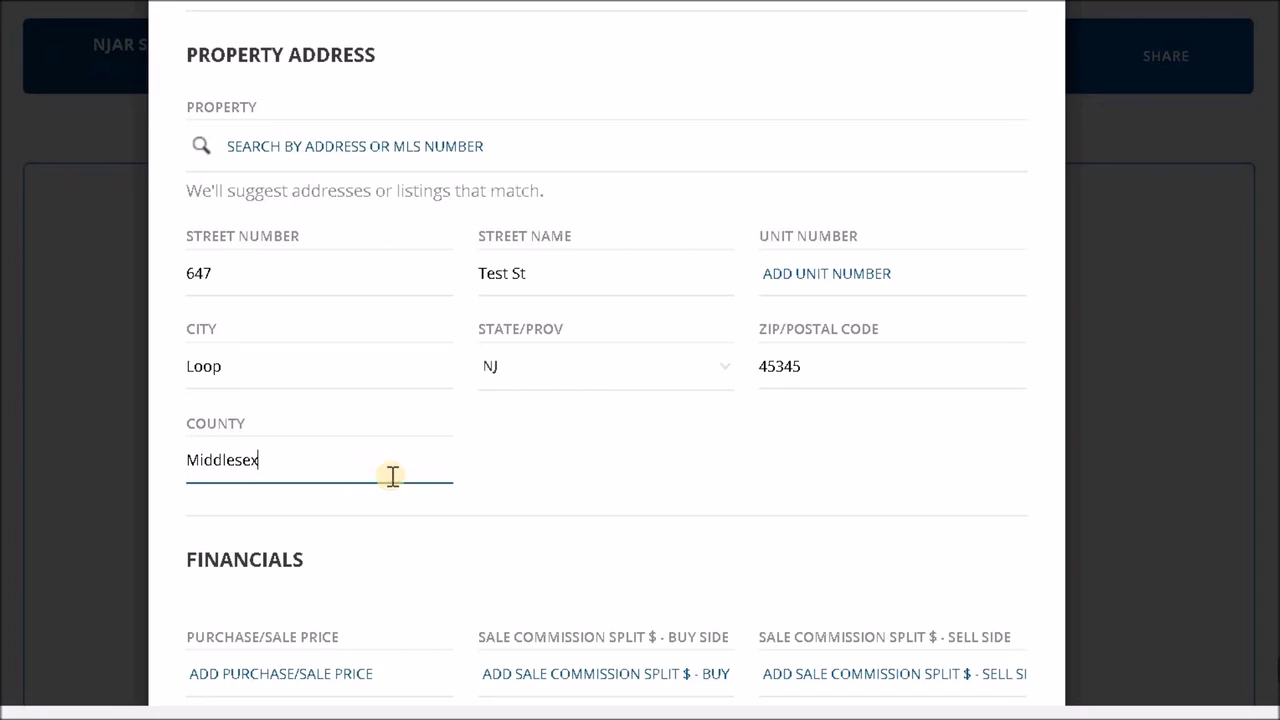
click(596, 452)
- Look over the property address fields and the Financials section of the Autofill form
scroll(646, 455, down, 1)
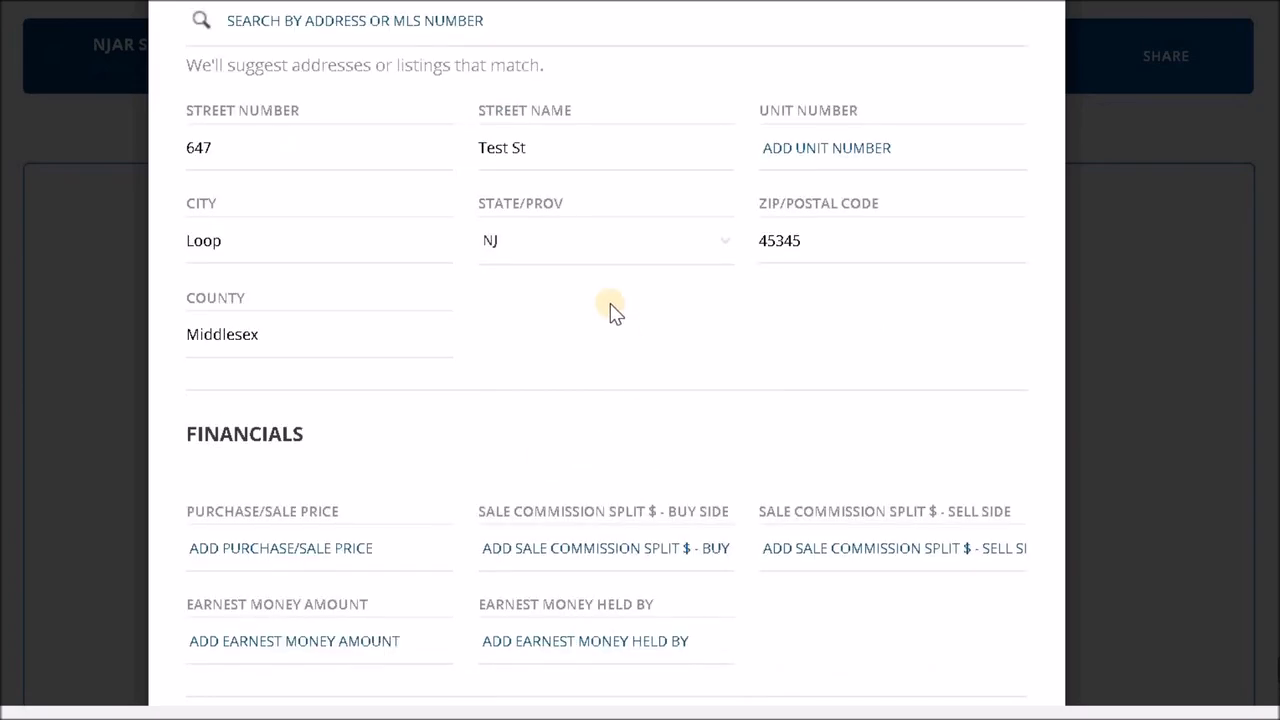
scroll(612, 312, up, 1)
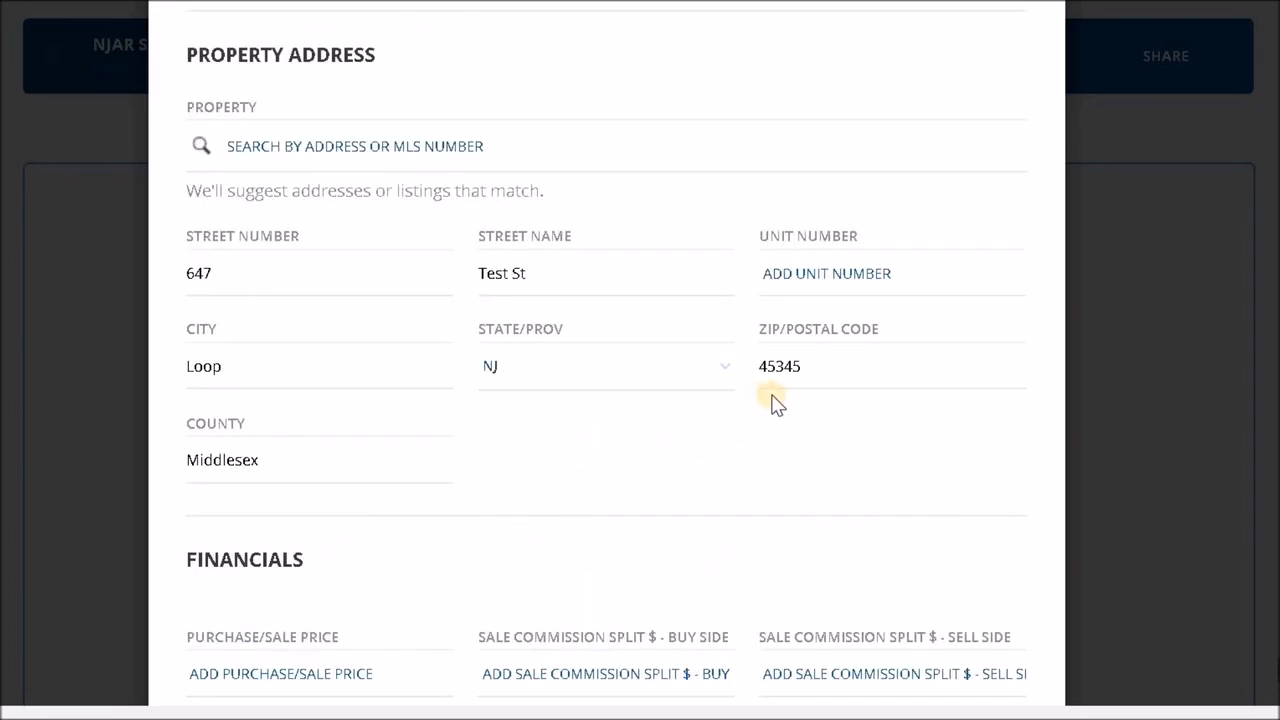
scroll(776, 403, down, 3)
scroll(776, 403, up, 2)
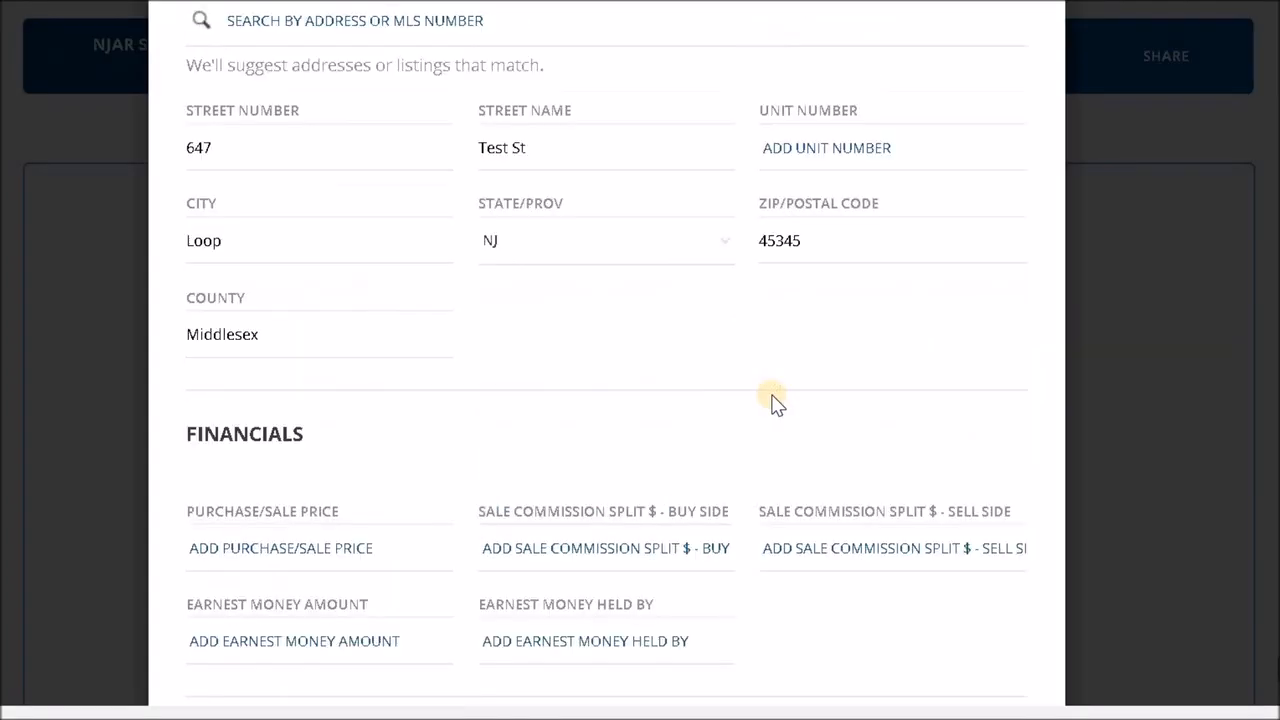
scroll(776, 403, up, 1)
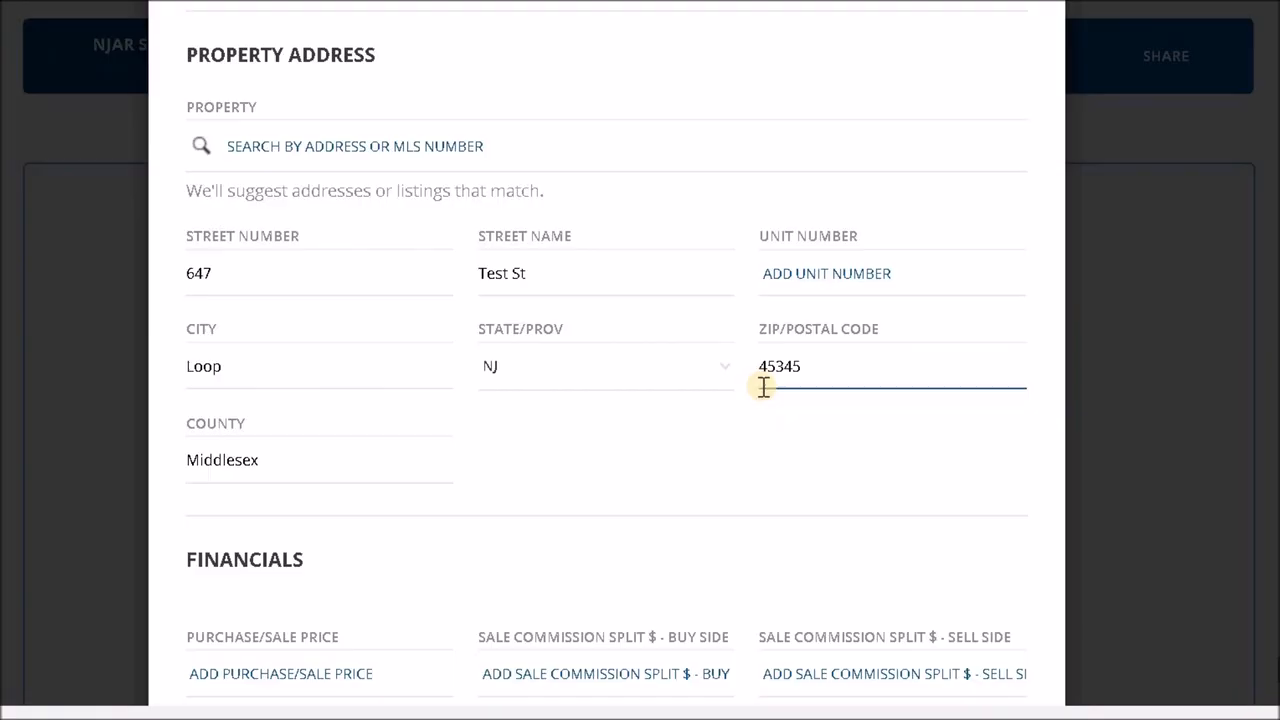
scroll(763, 390, down, 3)
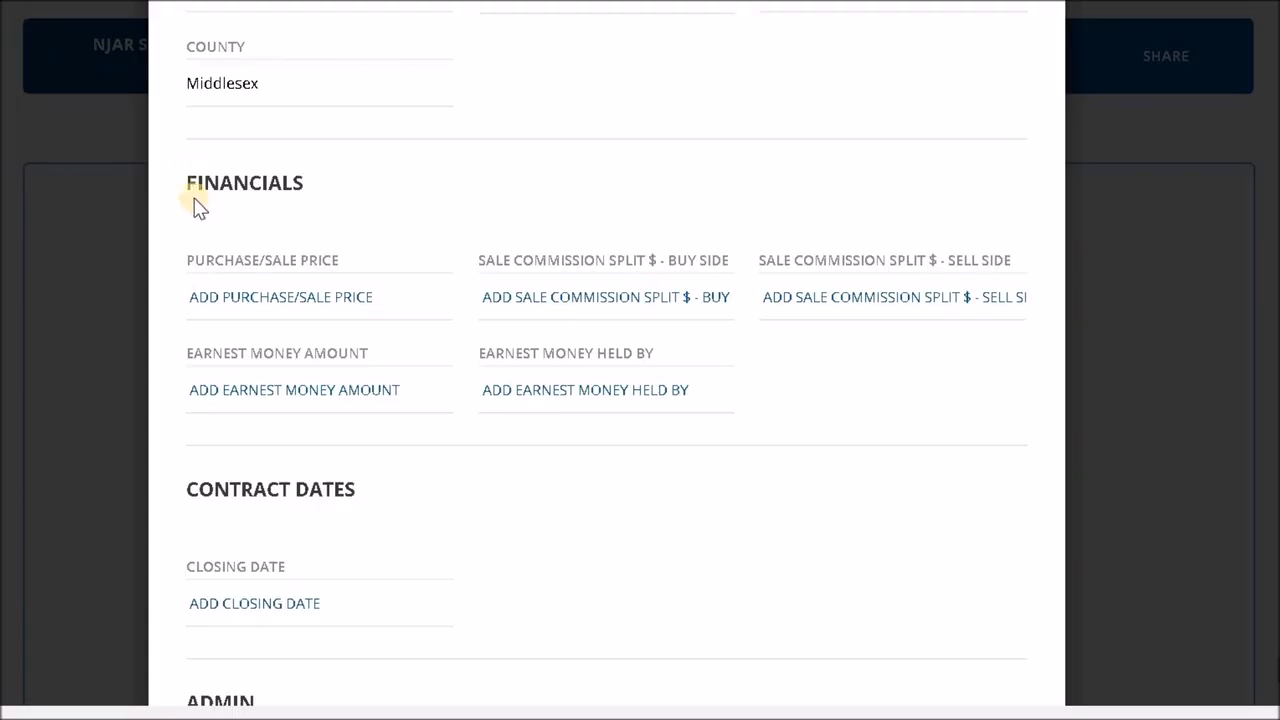
double_click(311, 187)
click(420, 184)
- Set the purchase/sale price to 385000 and the buy-side sale commission split to 2.5%
click(386, 289)
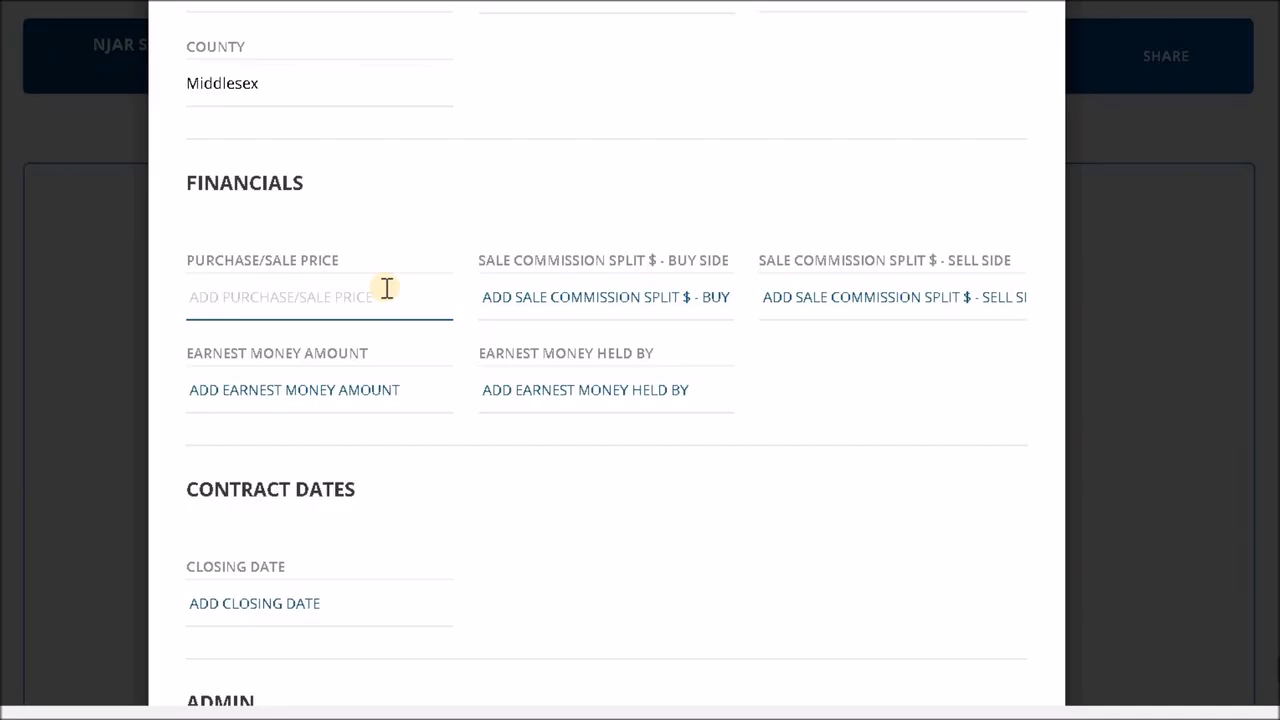
text(385000)
key(Tab)
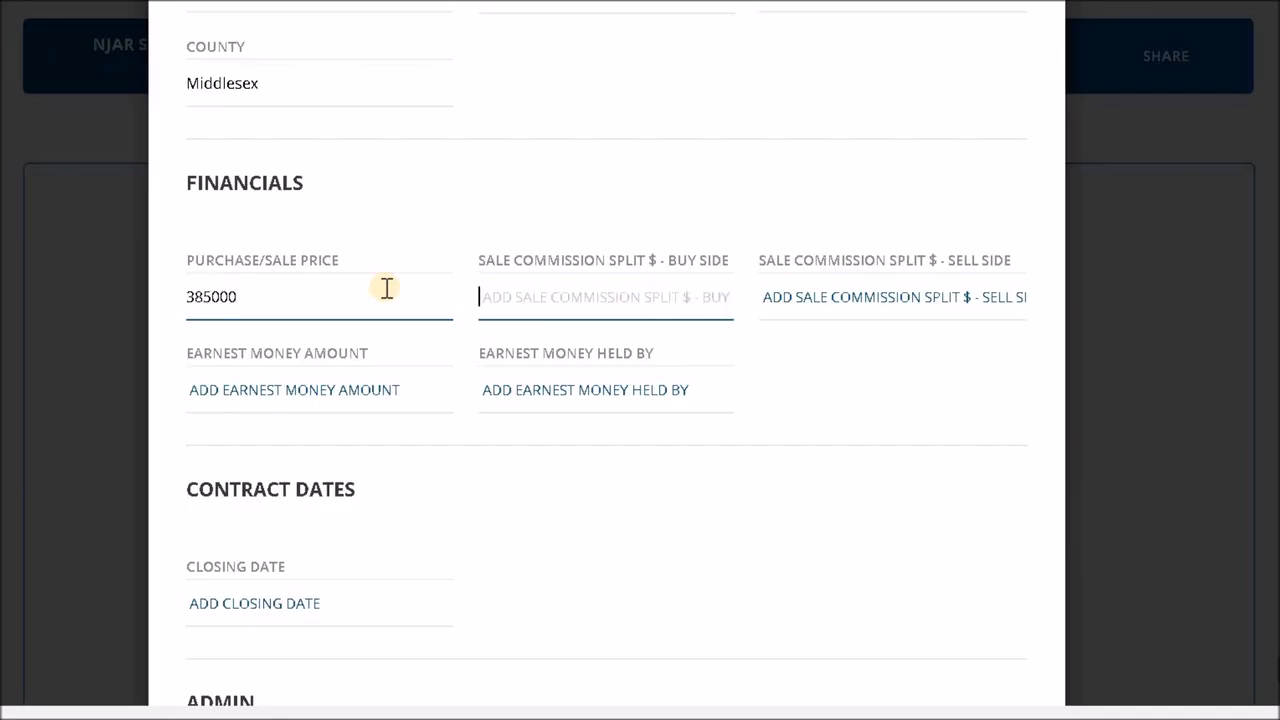
text(2.5)
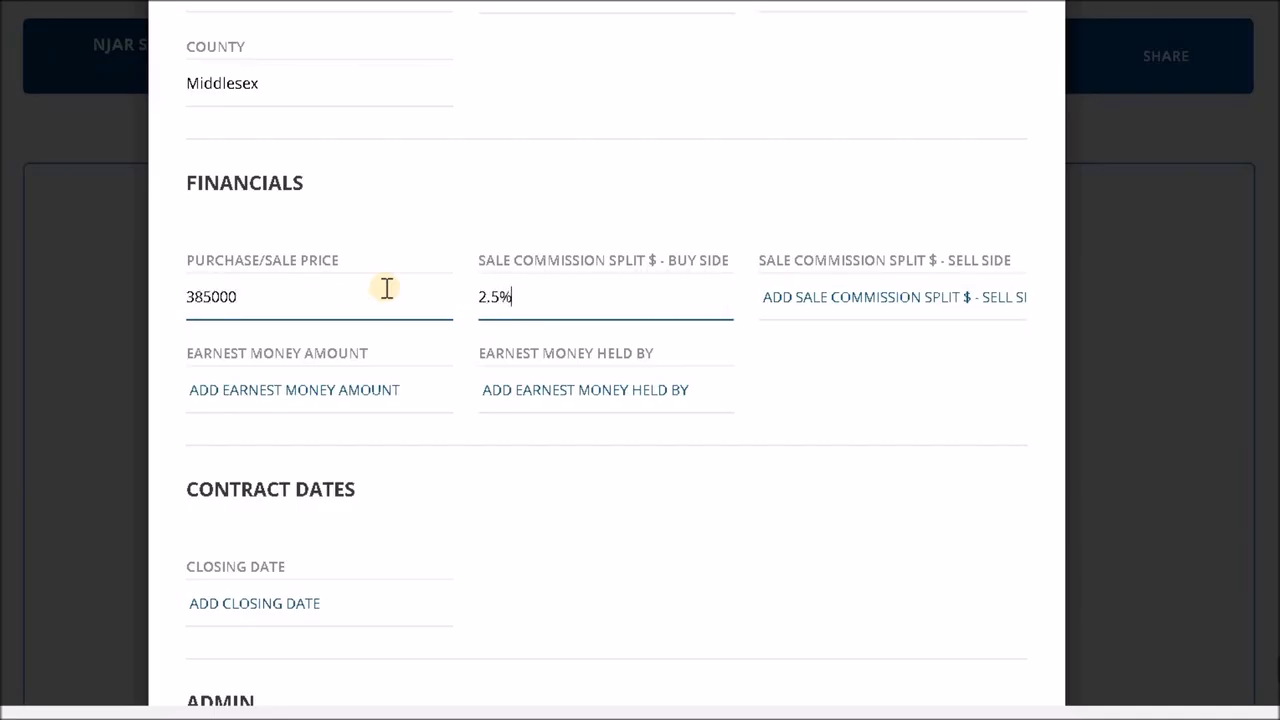
key(Tab)
- Set the earnest money amount to 3000, held by Buyer's Attorney, leaving the sell-side commission blank
key(Tab)
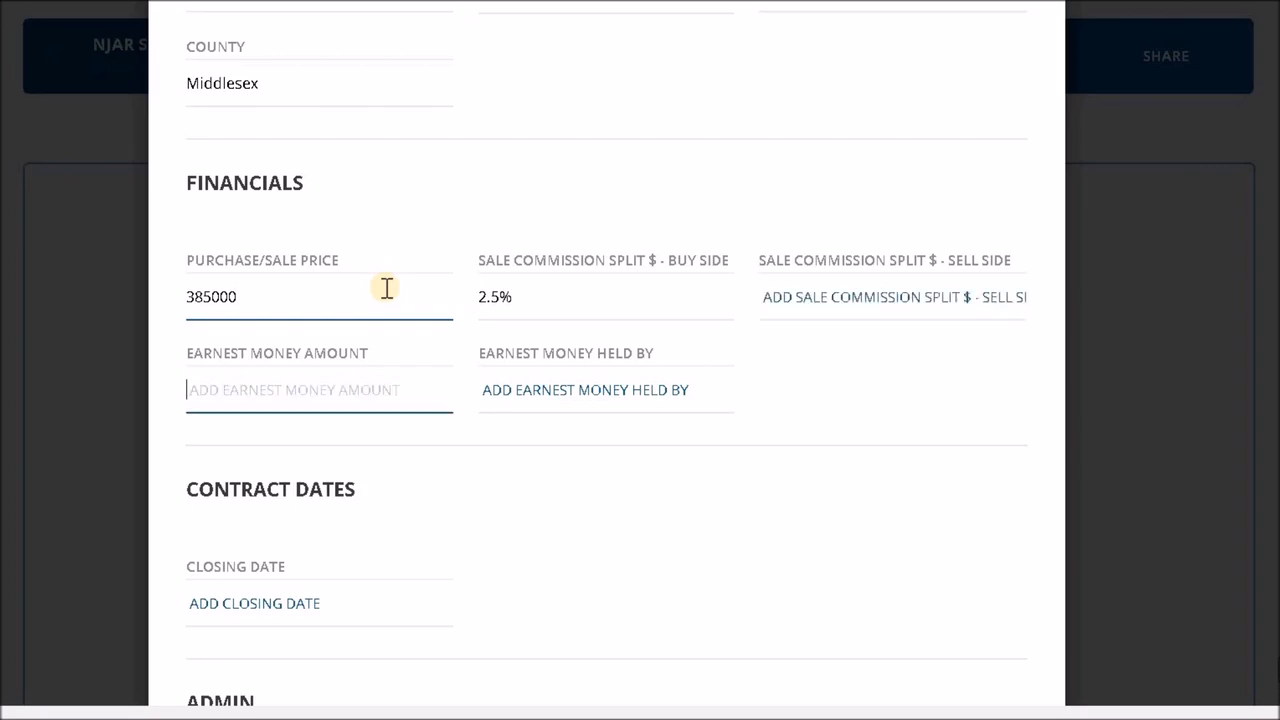
text(3000)
key(Tab)
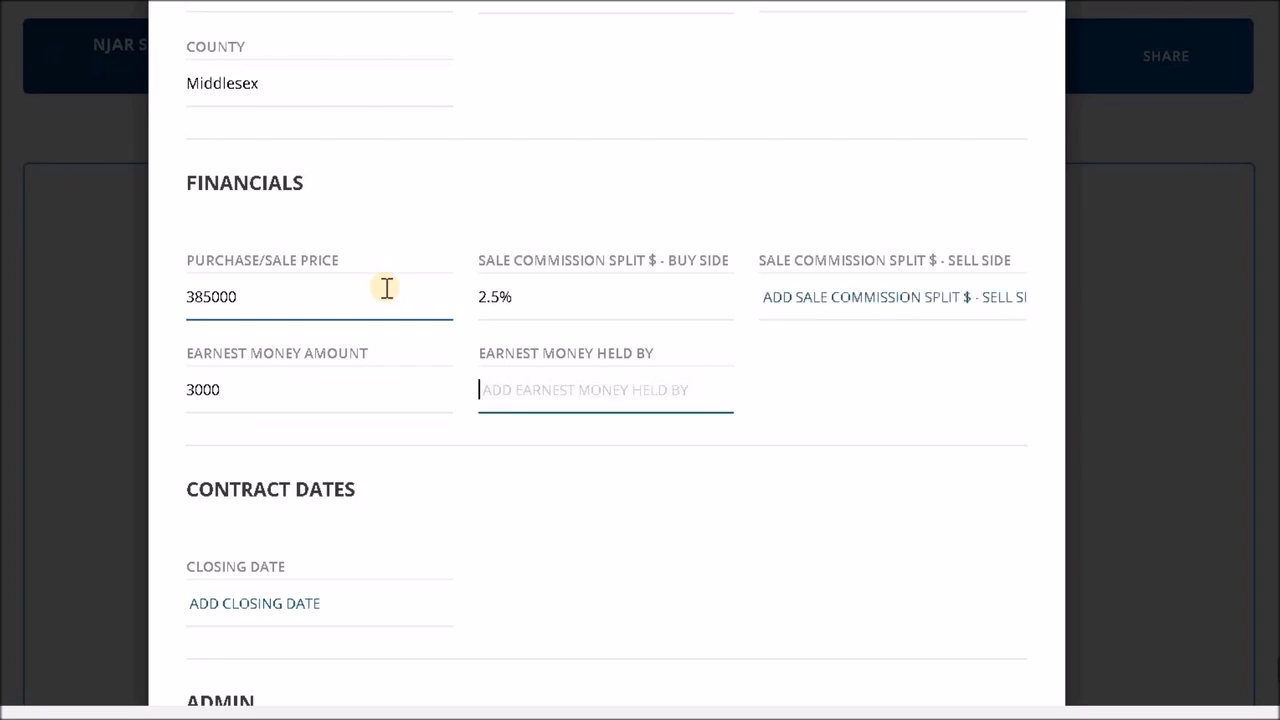
text(Buyer's Attorney)
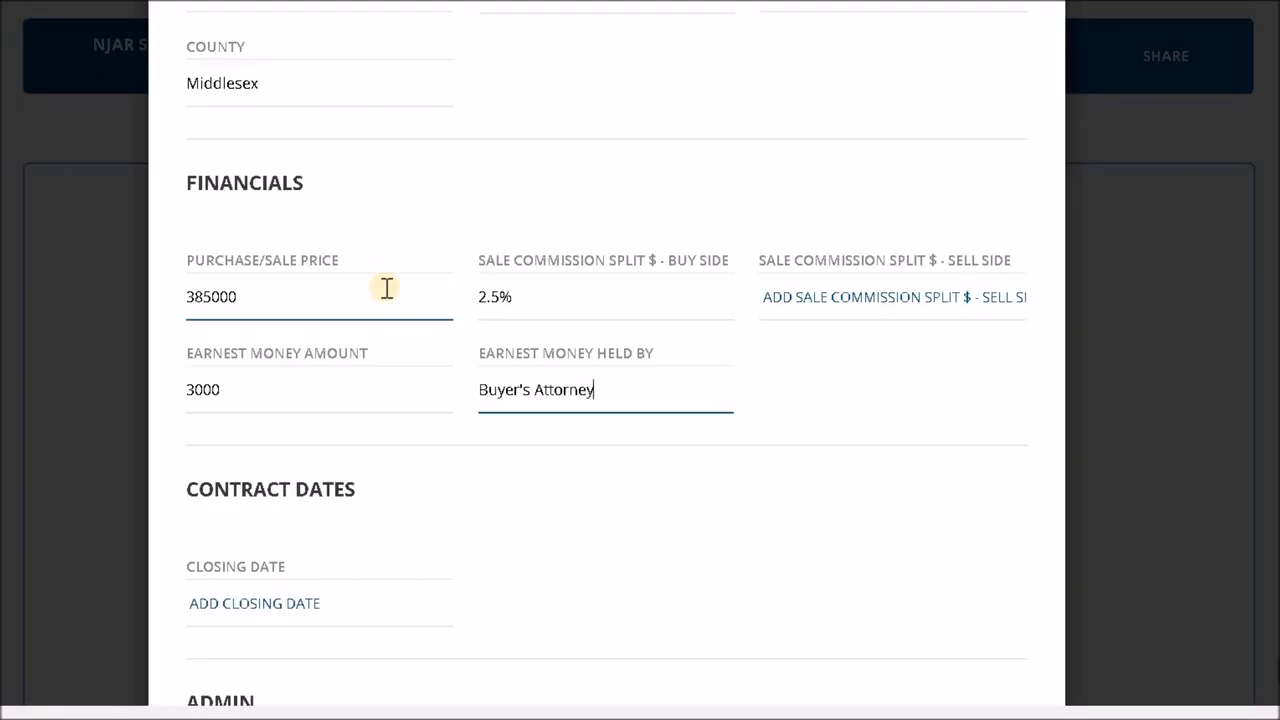
click(855, 392)
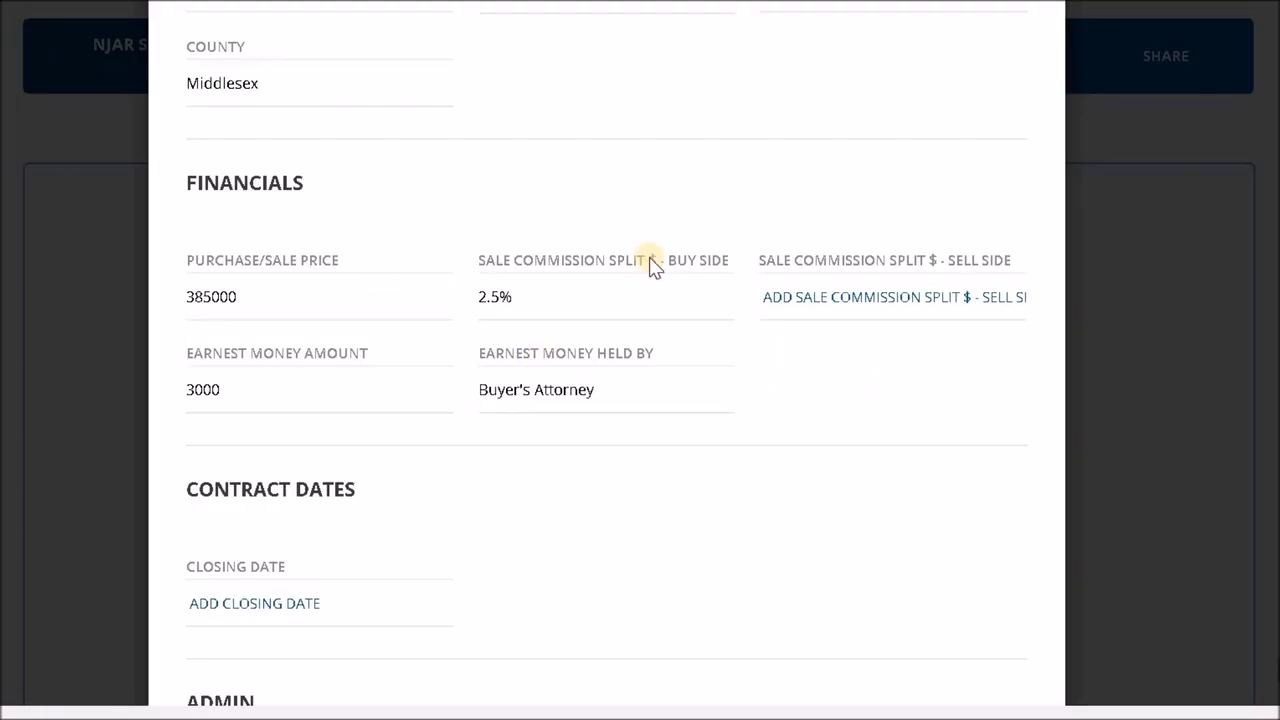
- Set the contract's closing date to 03/15/2019 using the calendar
scroll(651, 266, down, 1)
scroll(651, 262, down, 1)
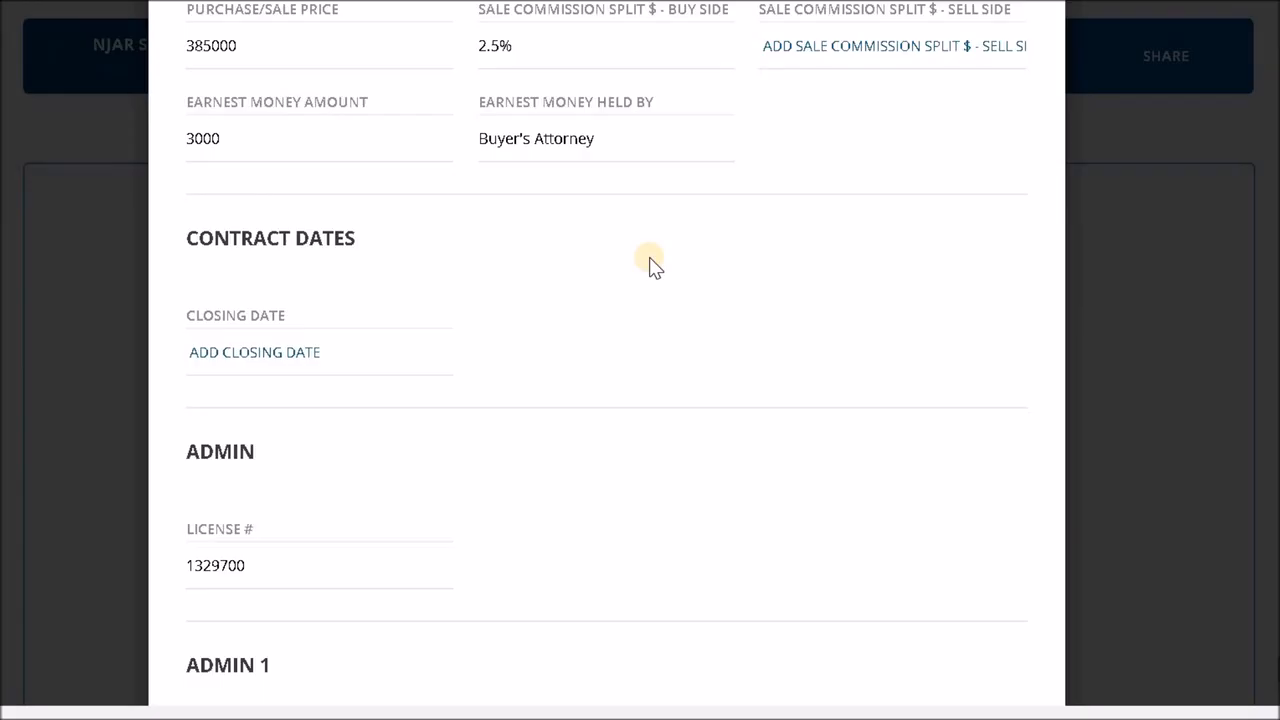
scroll(651, 266, down, 1)
click(388, 210)
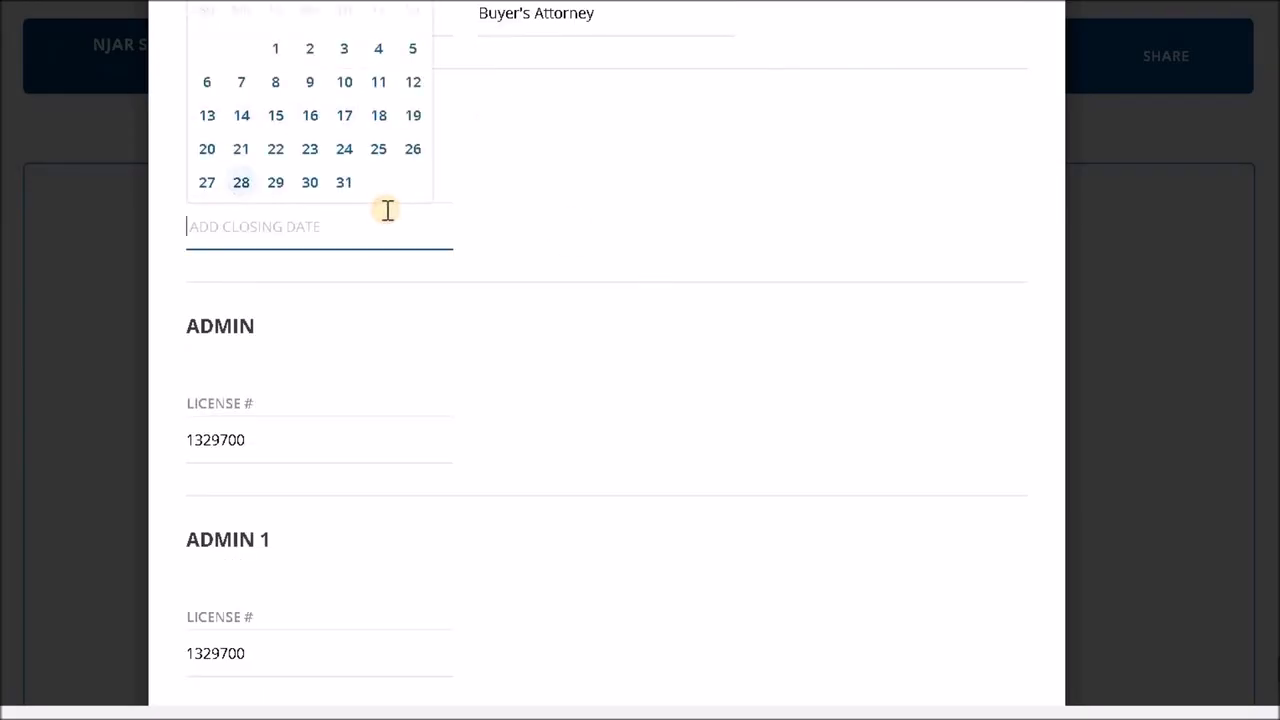
scroll(371, 191, up, 1)
click(409, 99)
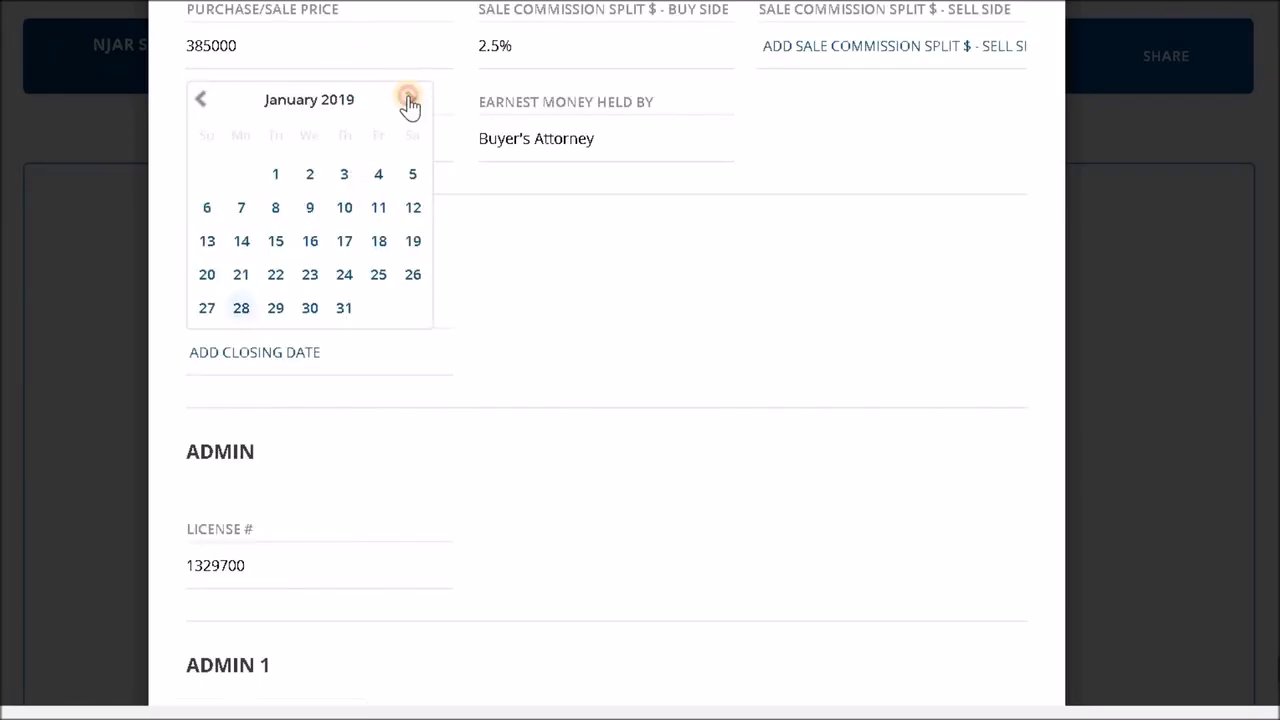
click(409, 99)
click(378, 240)
- Examine the license number fields in the Admin and Admin 1 sections
scroll(703, 257, down, 1)
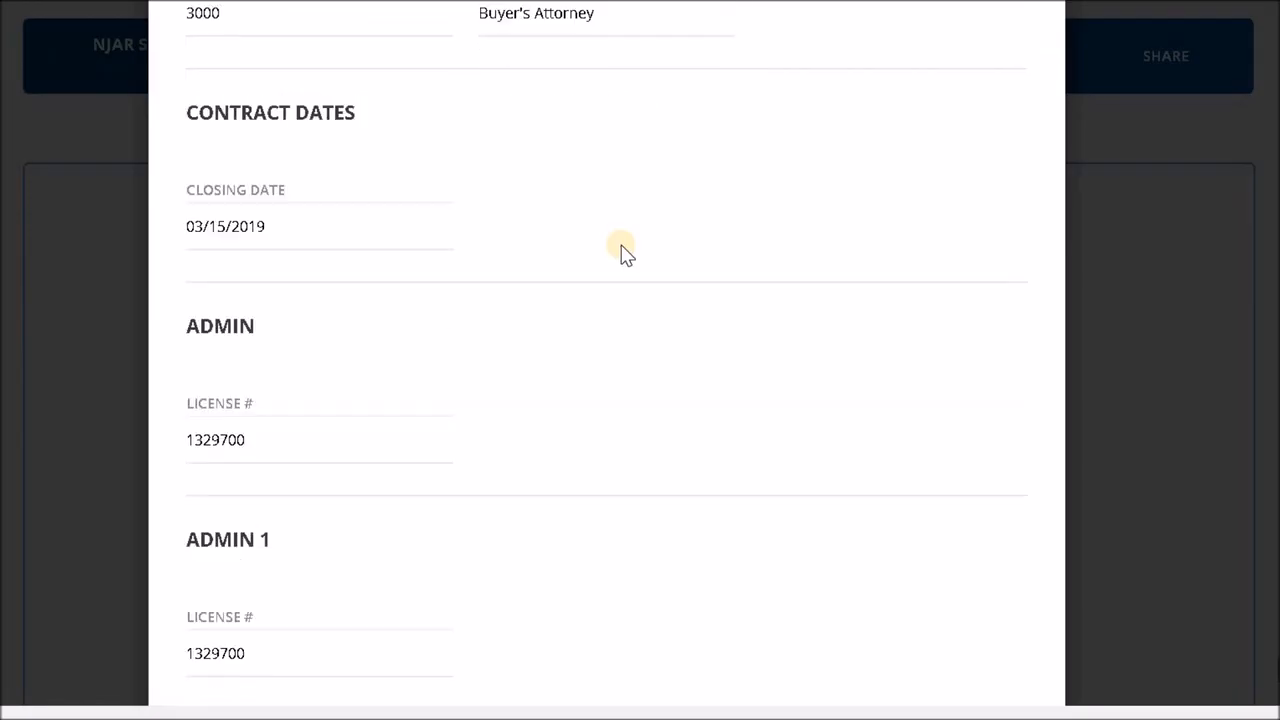
scroll(490, 330, down, 2)
scroll(480, 316, up, 1)
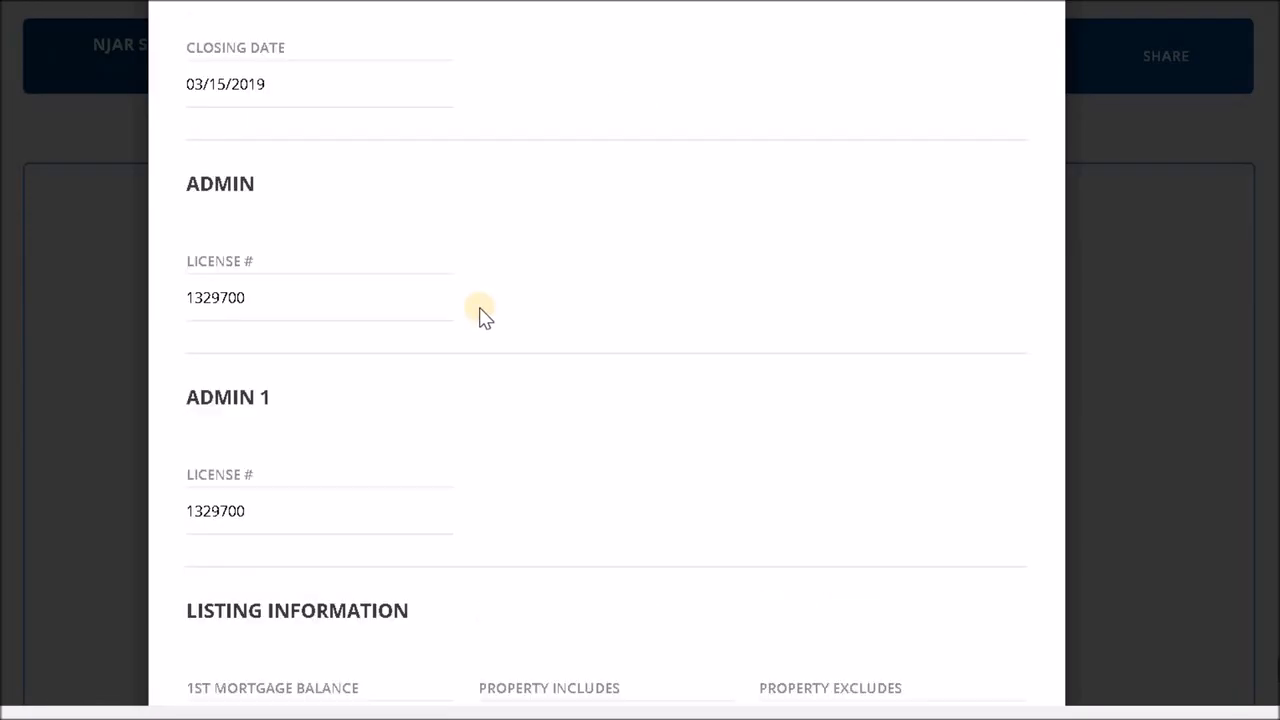
click(190, 283)
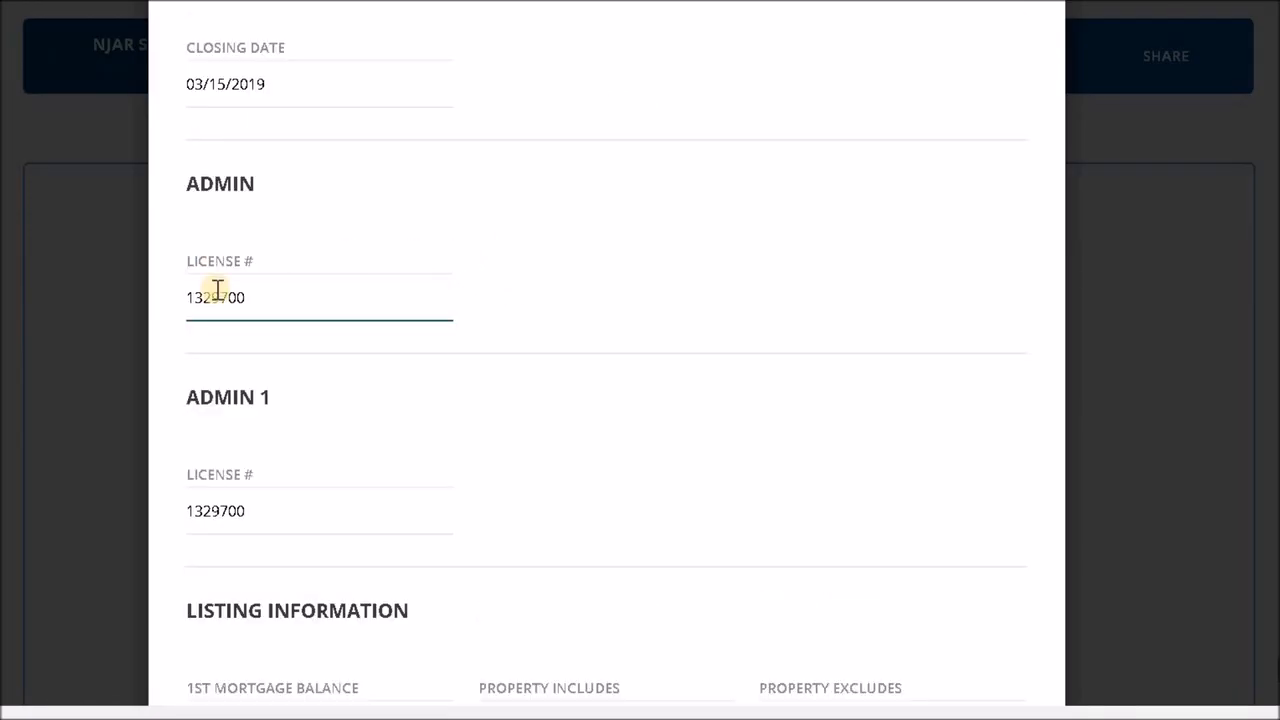
click(209, 514)
click(648, 442)
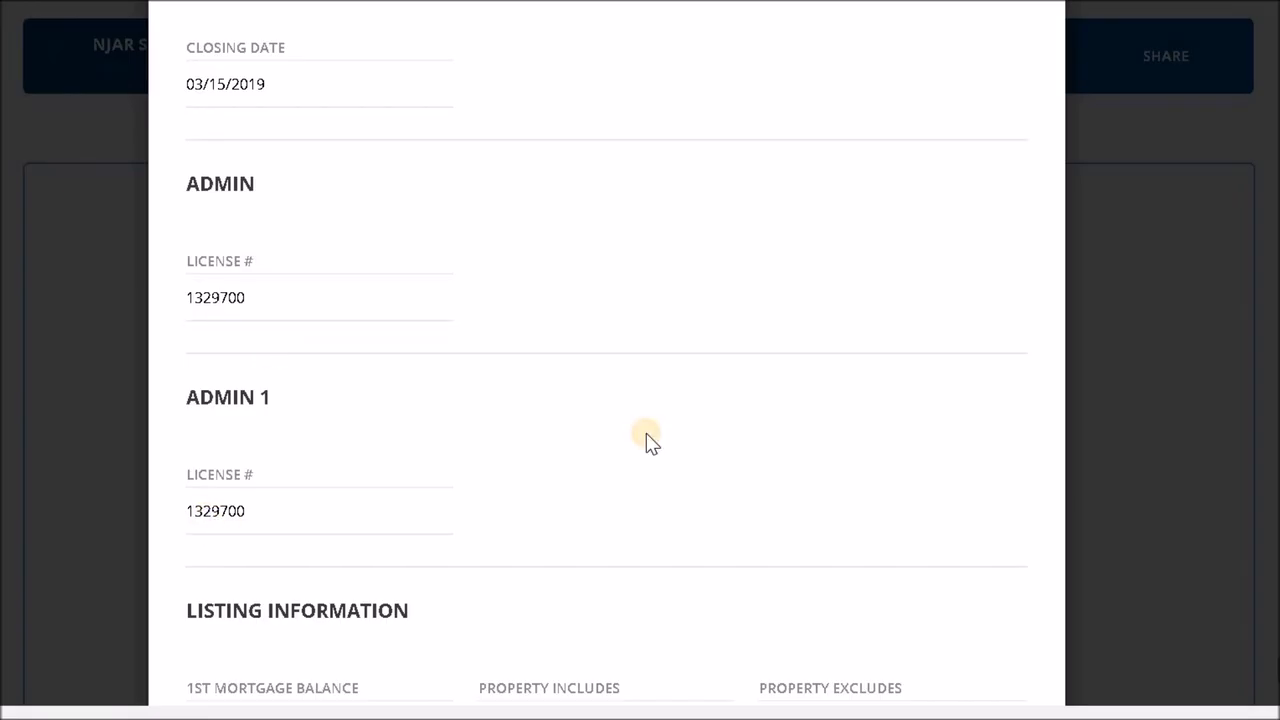
- Fill in the geographic description with lot 8 and block 94, leaving the listing information blank
scroll(648, 442, down, 2)
scroll(557, 363, down, 1)
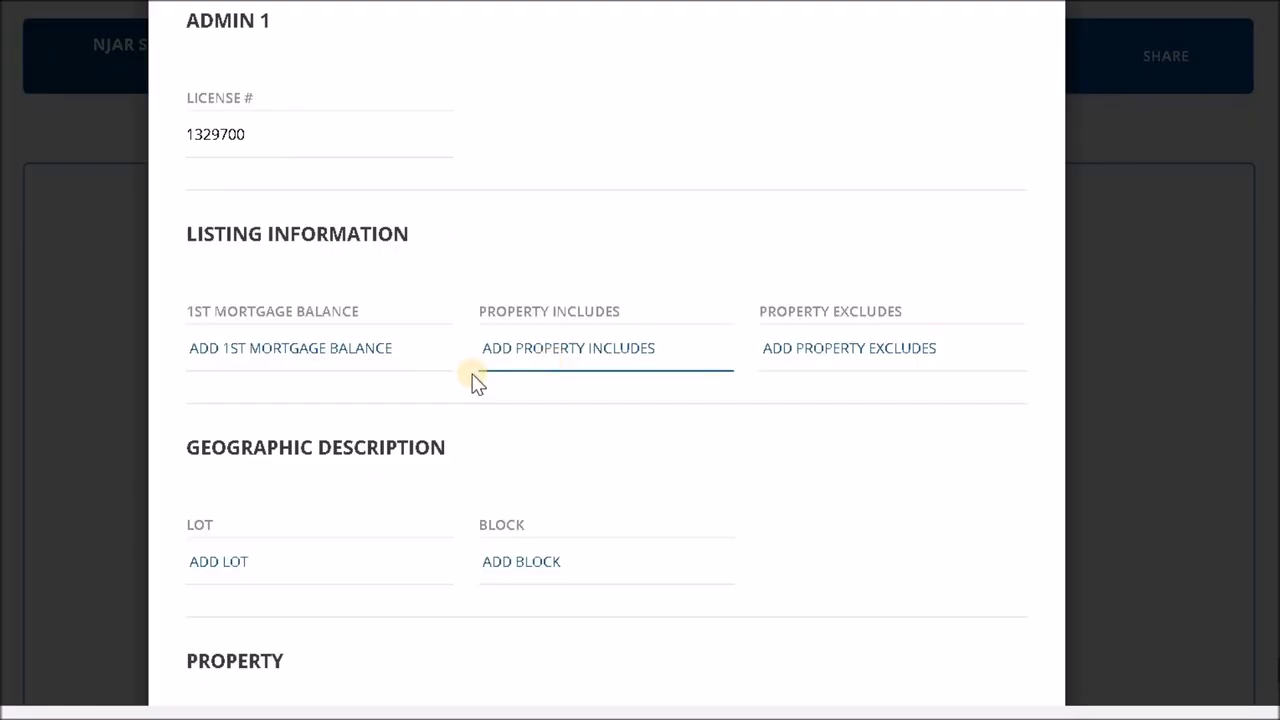
scroll(477, 383, down, 1)
click(260, 430)
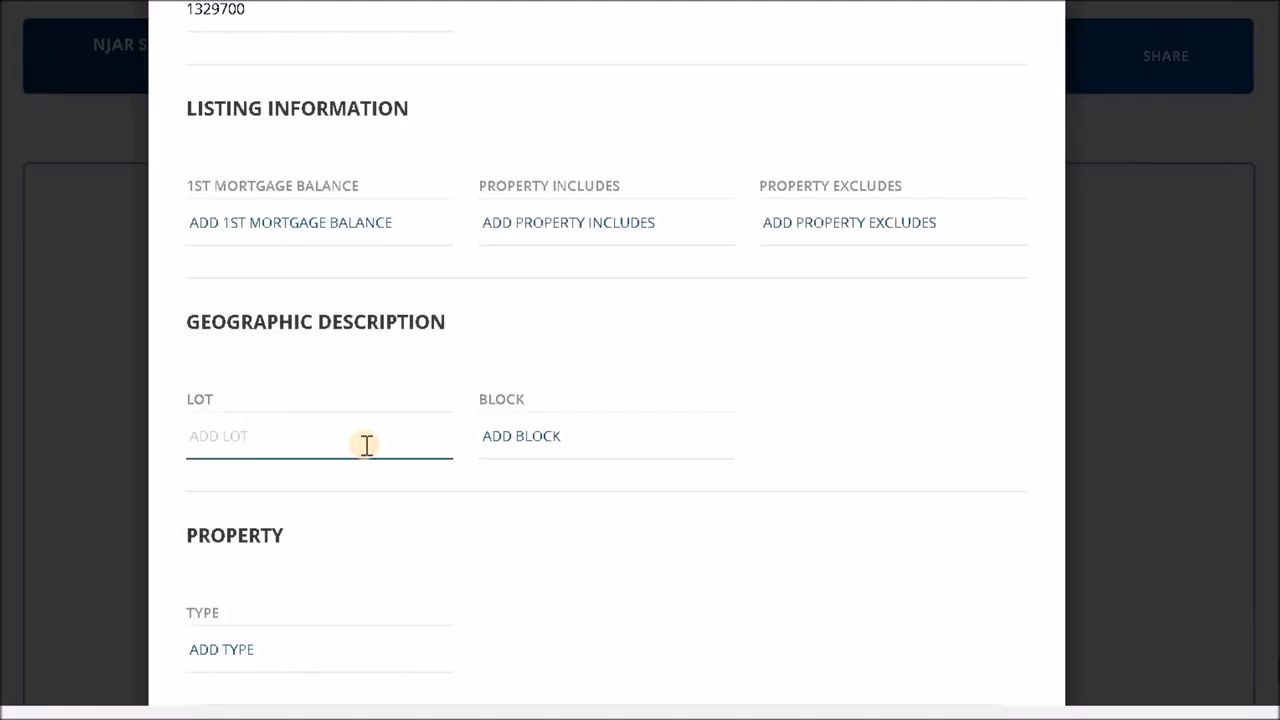
text(8)
key(Tab)
text(94)
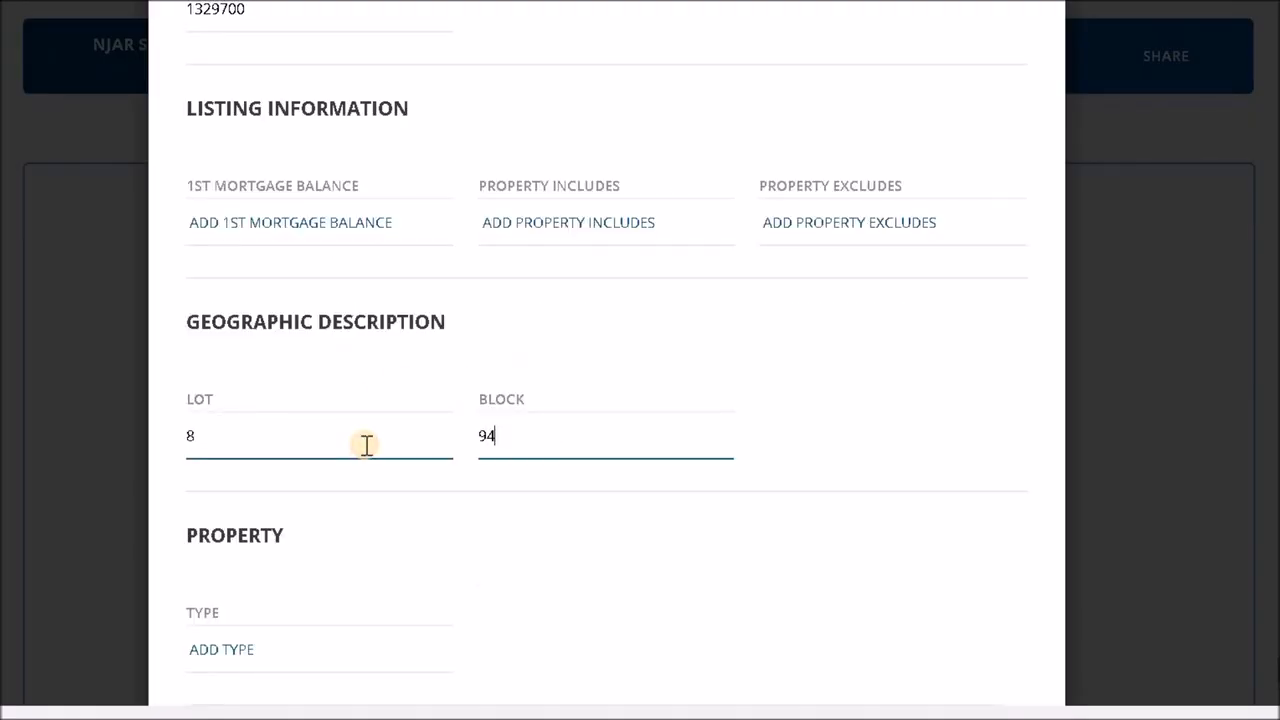
click(891, 411)
- Set the property type to Single Family and run Autofill on the contract
scroll(730, 403, down, 1)
click(337, 531)
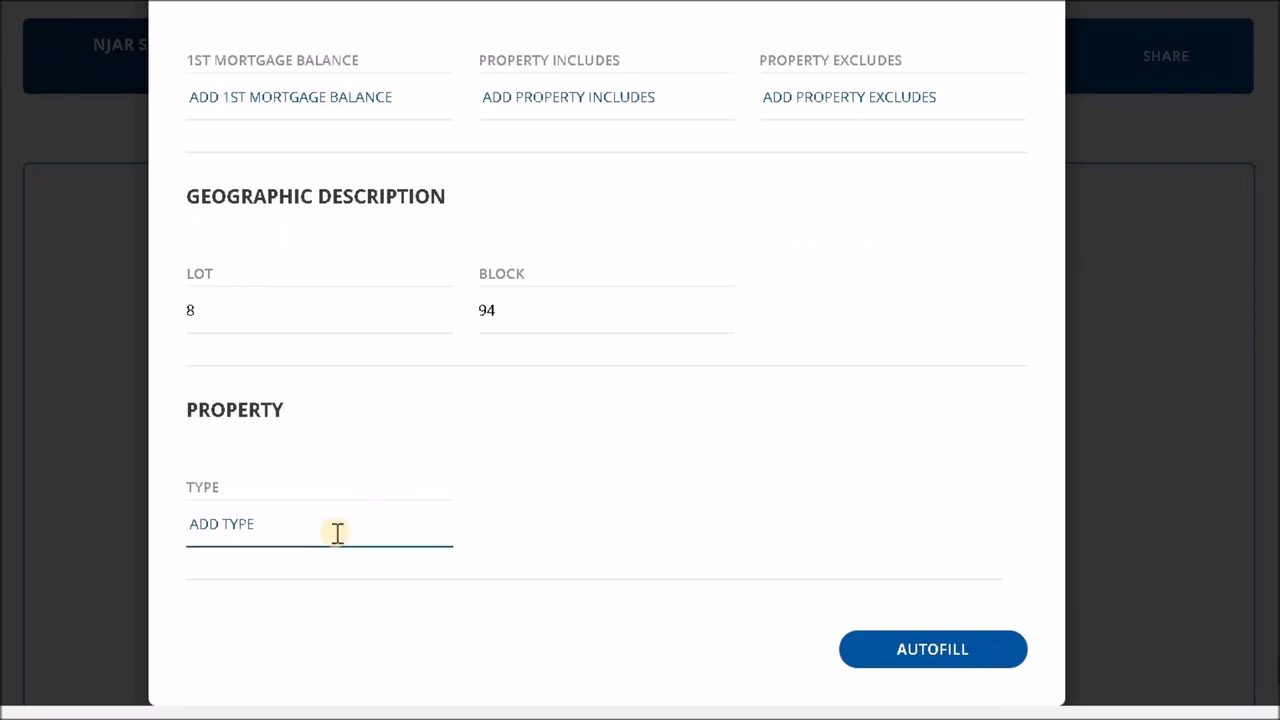
text(Single Family)
click(680, 491)
scroll(700, 510, down, 1)
click(968, 530)
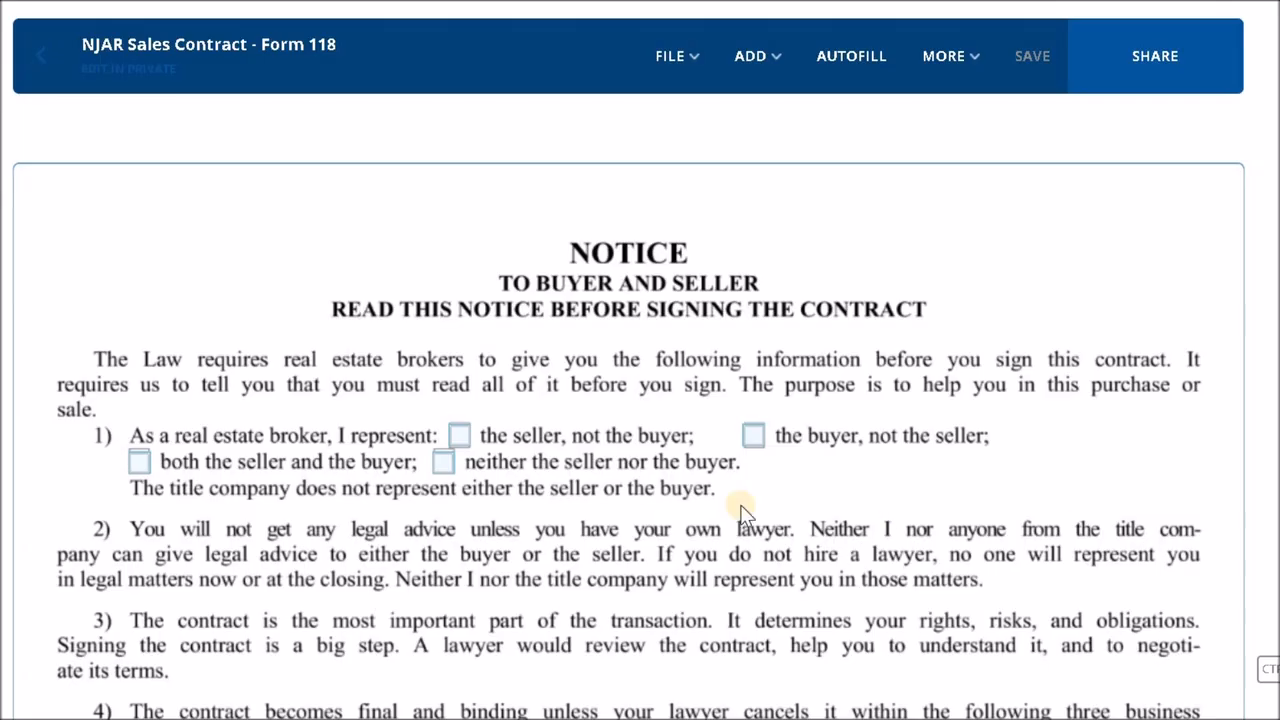
- Check the autofilled signature blocks, party and property details, purchase price and escrow holder in the contract
scroll(950, 262, down, 1)
scroll(957, 262, down, 8)
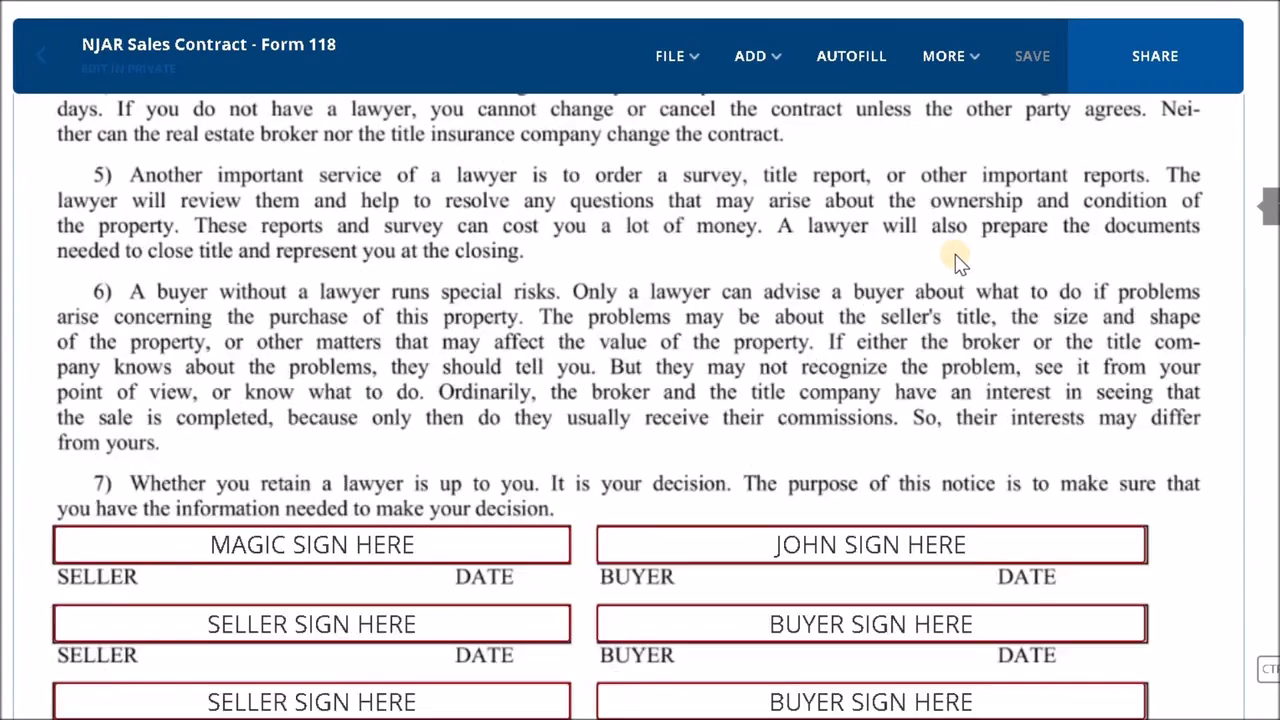
scroll(343, 434, down, 11)
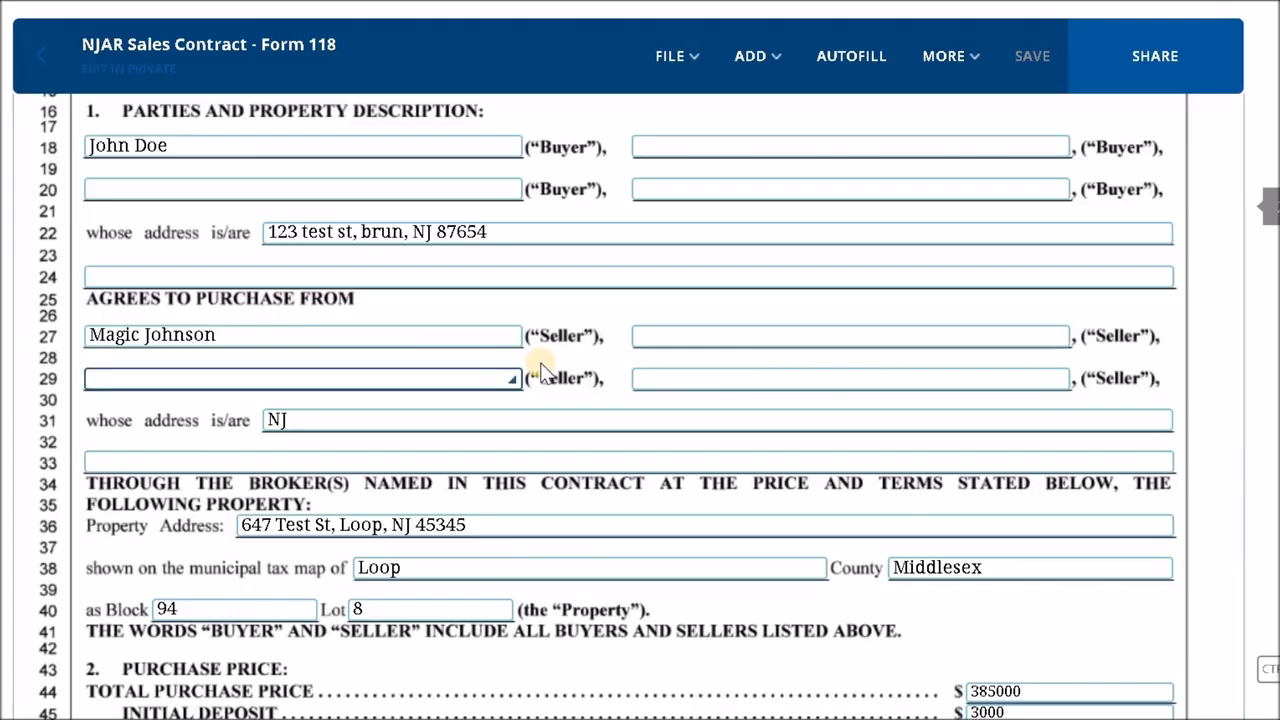
scroll(563, 354, up, 20)
scroll(564, 356, down, 14)
scroll(564, 354, down, 15)
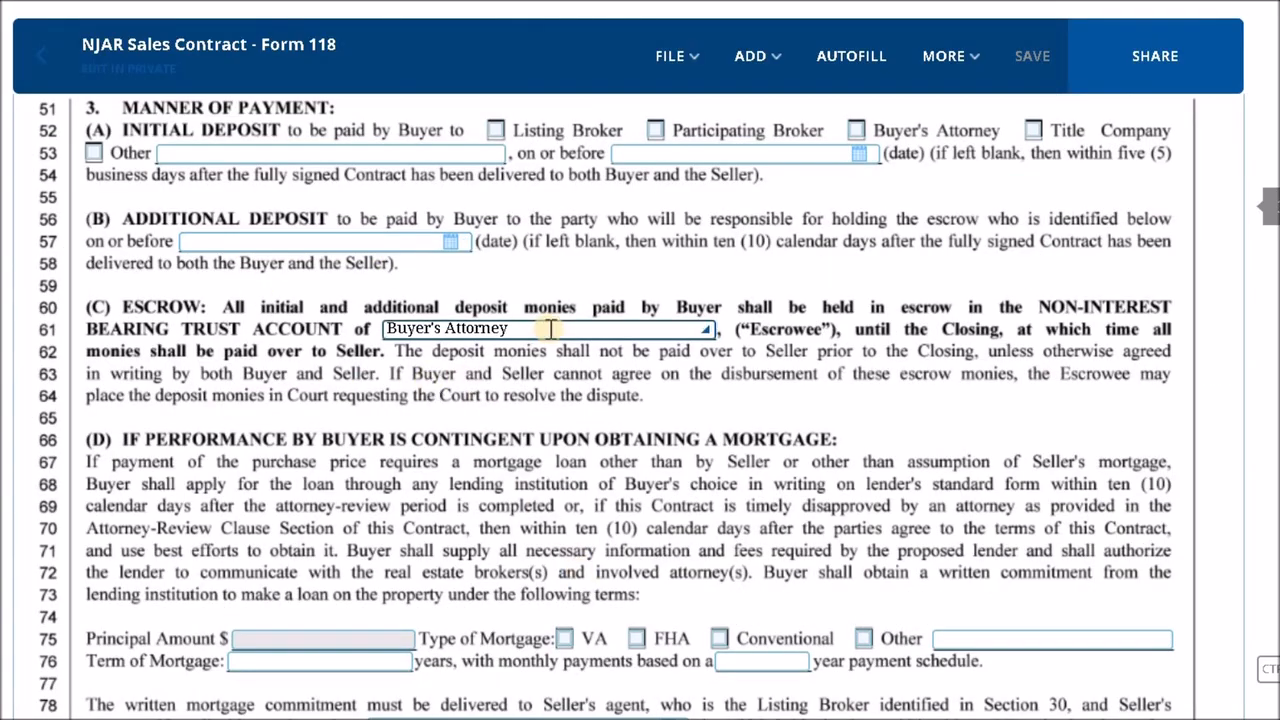
- Mark in the notice's item 1 that the broker represents the buyer, not the seller
scroll(551, 330, up, 18)
scroll(551, 330, up, 15)
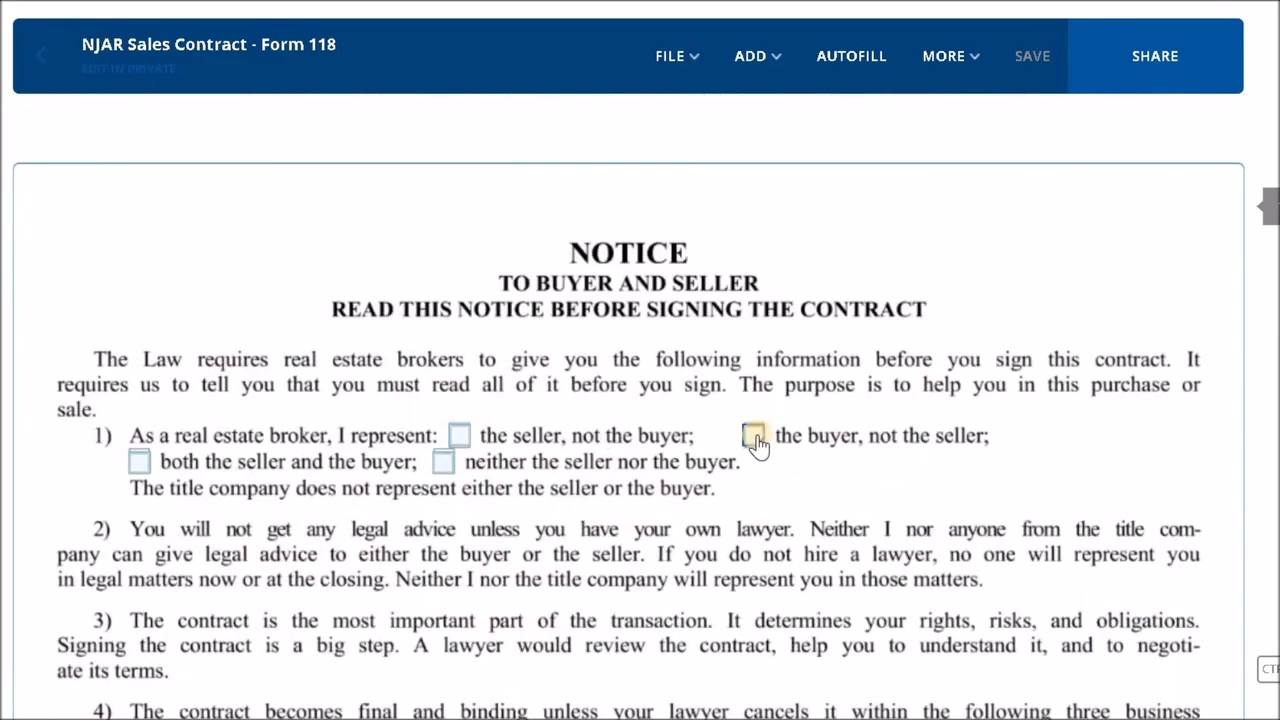
click(755, 437)
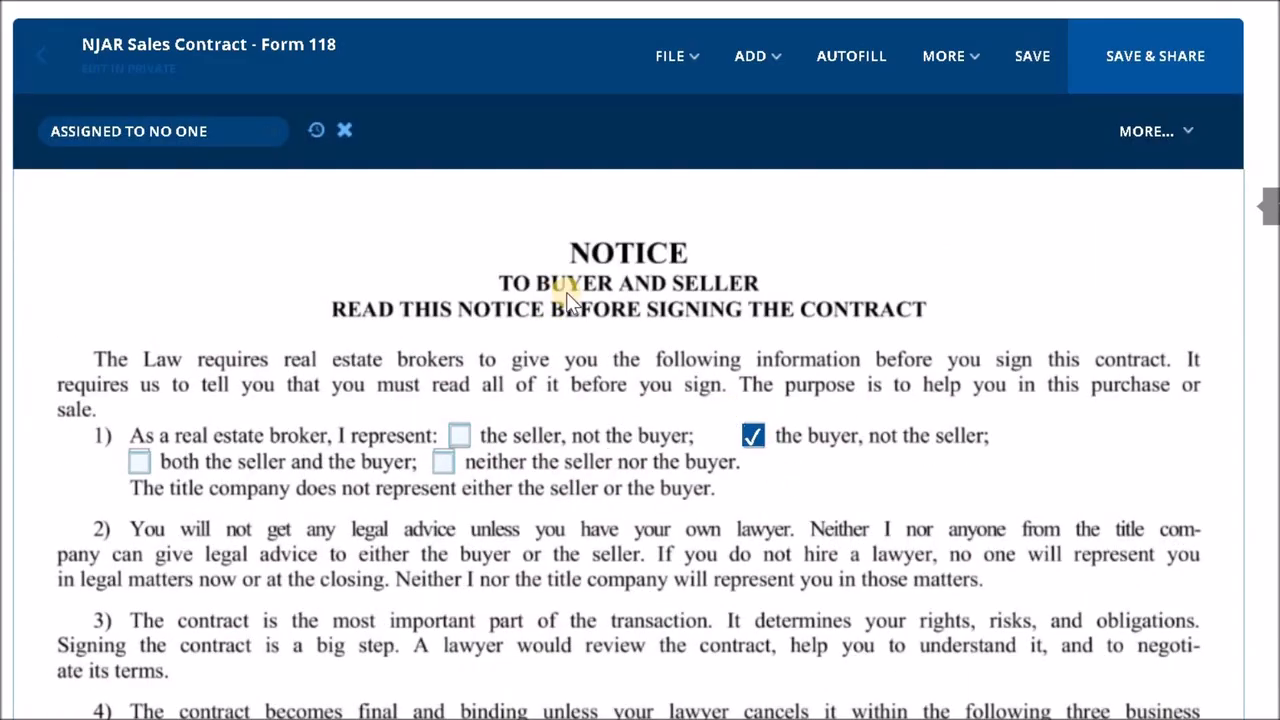
- Review the notice's signature blocks and preparer name, plus the parties, property description and purchase price sections
scroll(567, 298, down, 1)
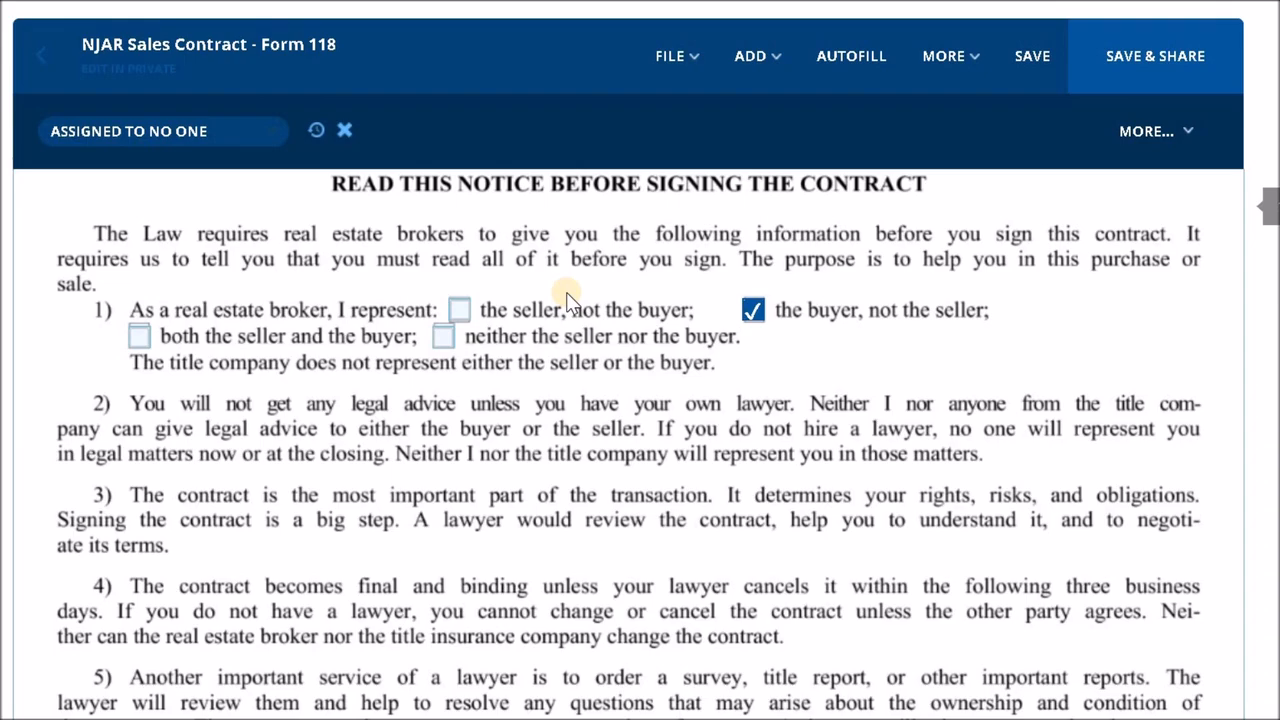
scroll(566, 292, down, 5)
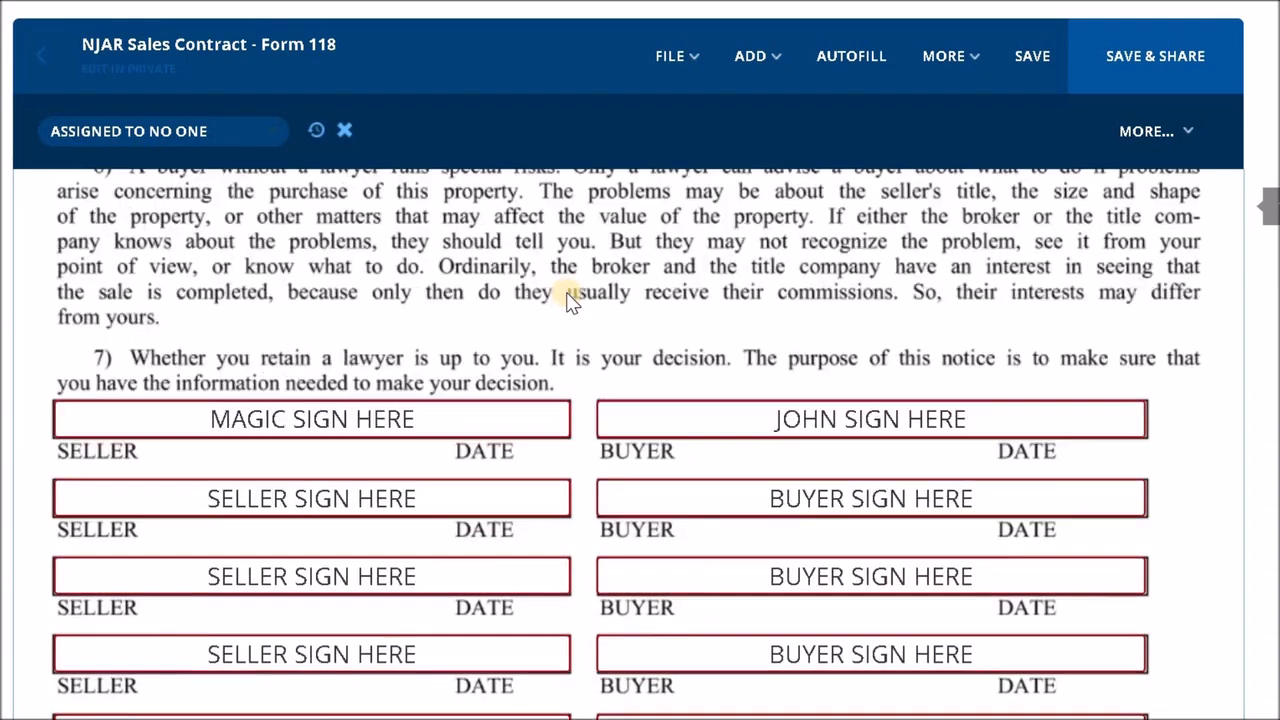
scroll(567, 298, down, 1)
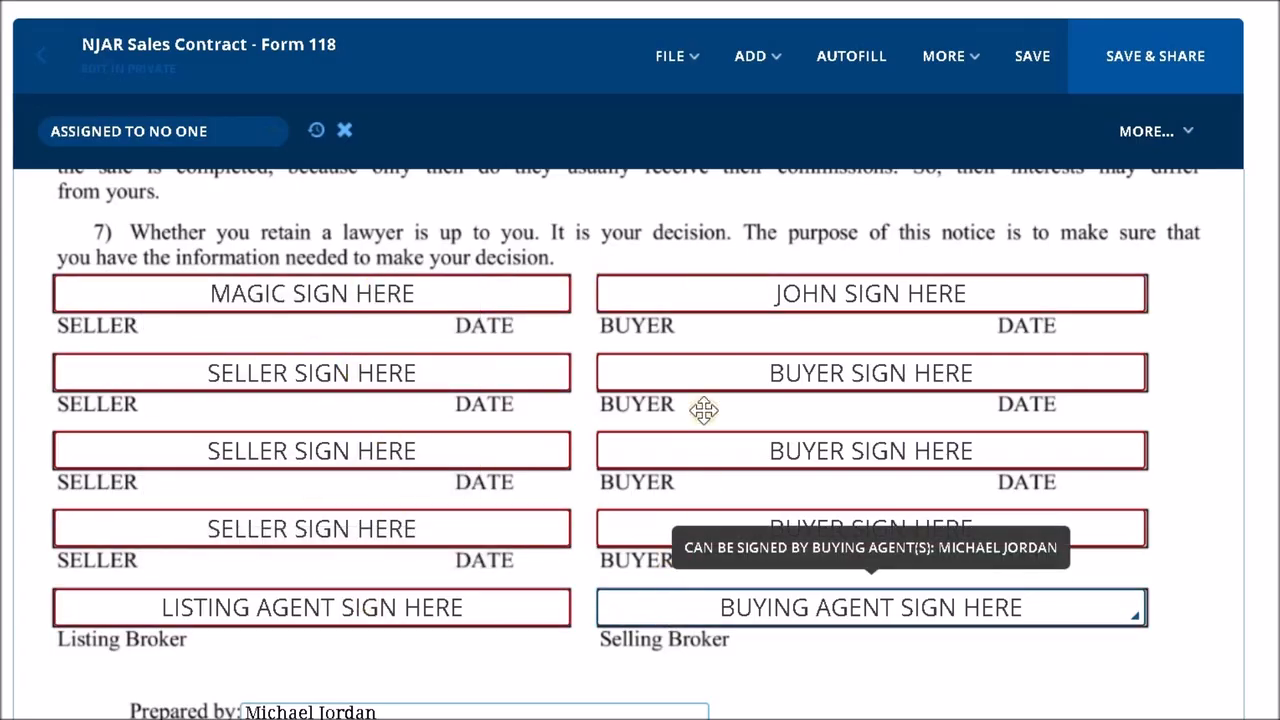
scroll(266, 377, down, 4)
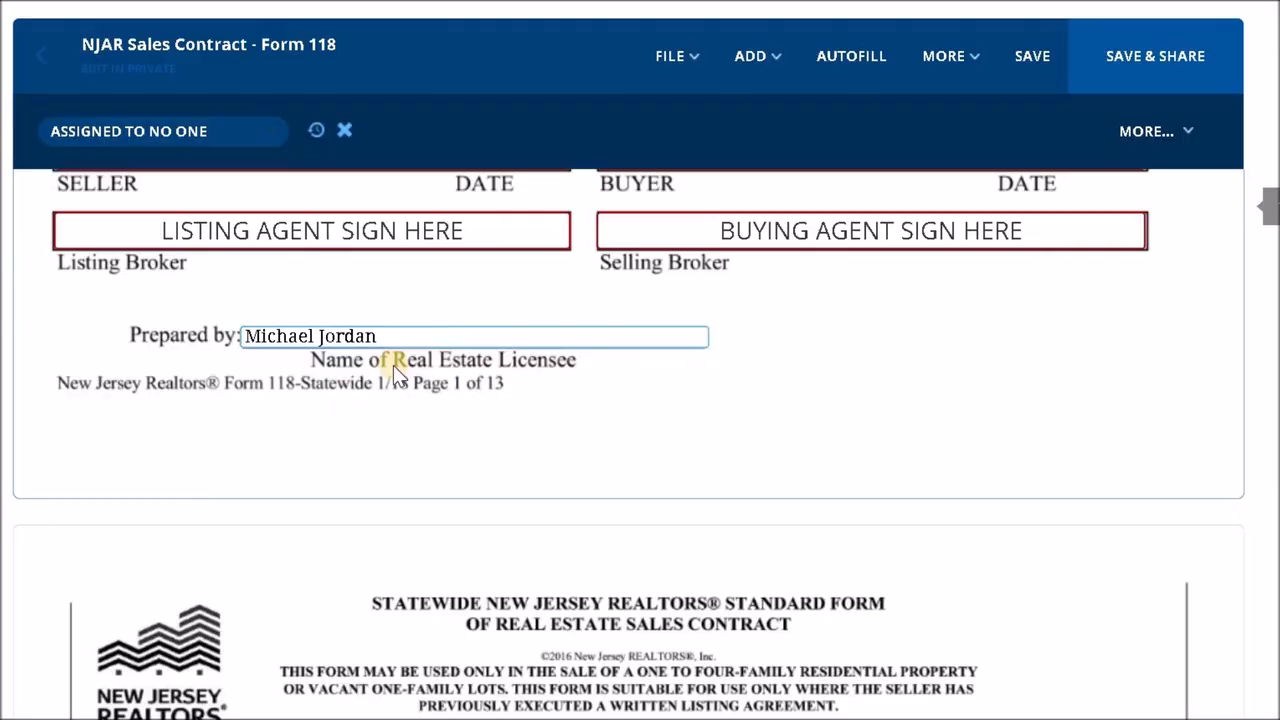
scroll(393, 365, down, 10)
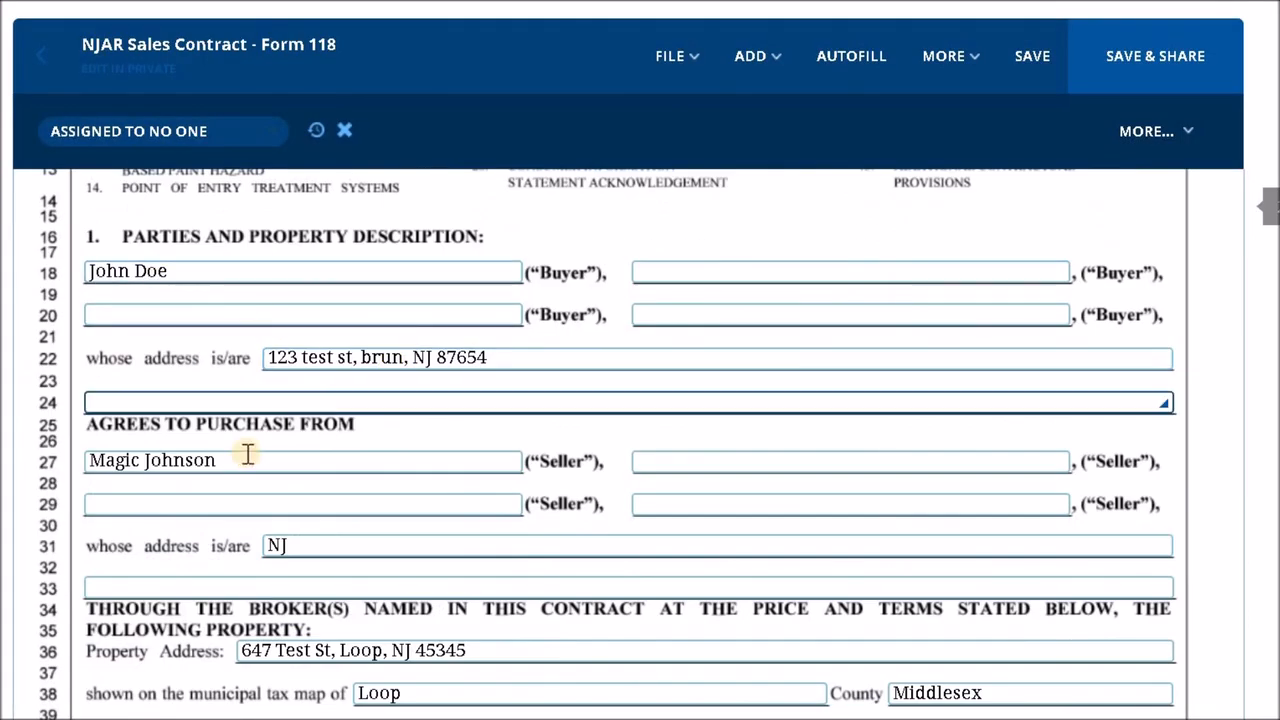
scroll(332, 522, down, 1)
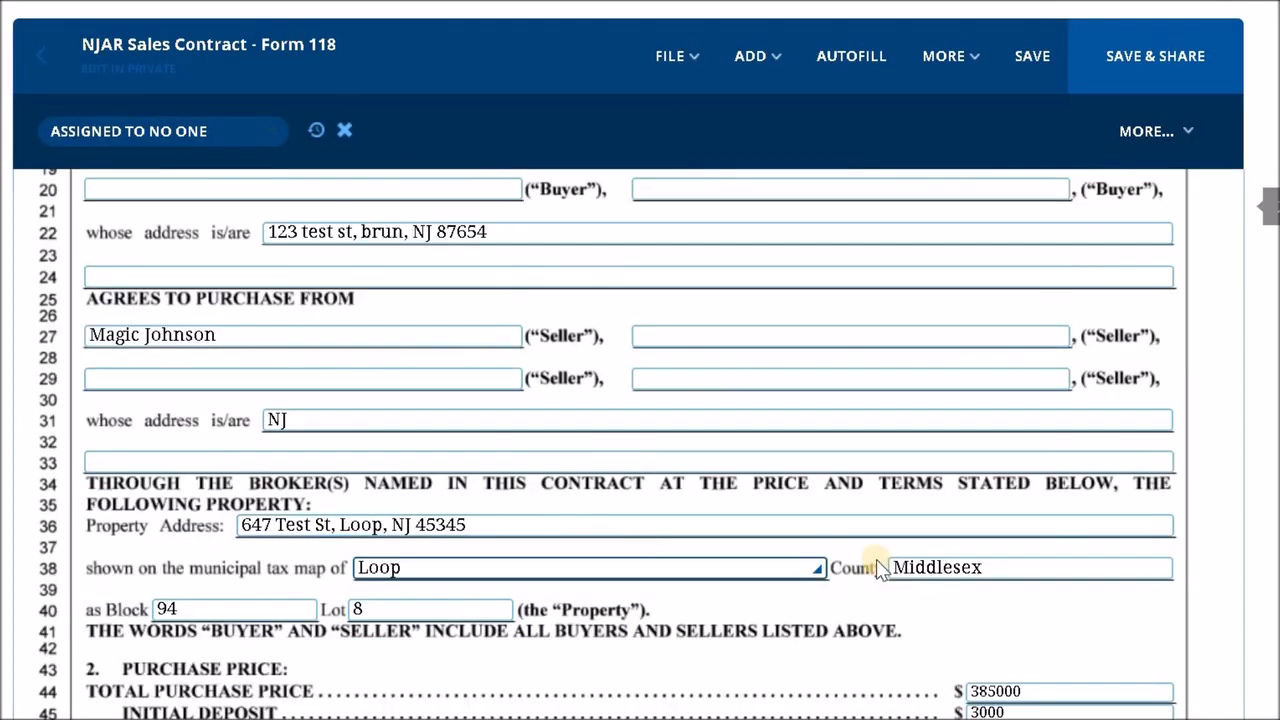
scroll(566, 447, down, 2)
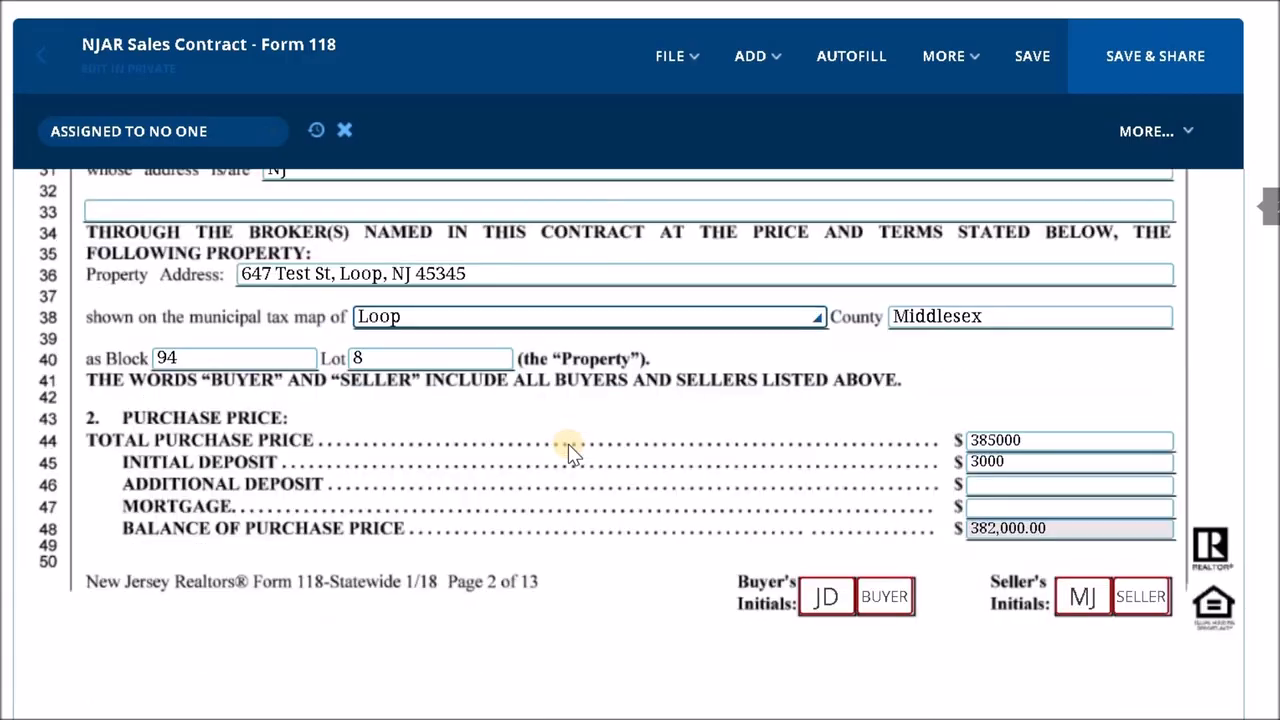
- Set the mortgage amount to 308000 in the Purchase Price section and check the calculated balance
click(982, 440)
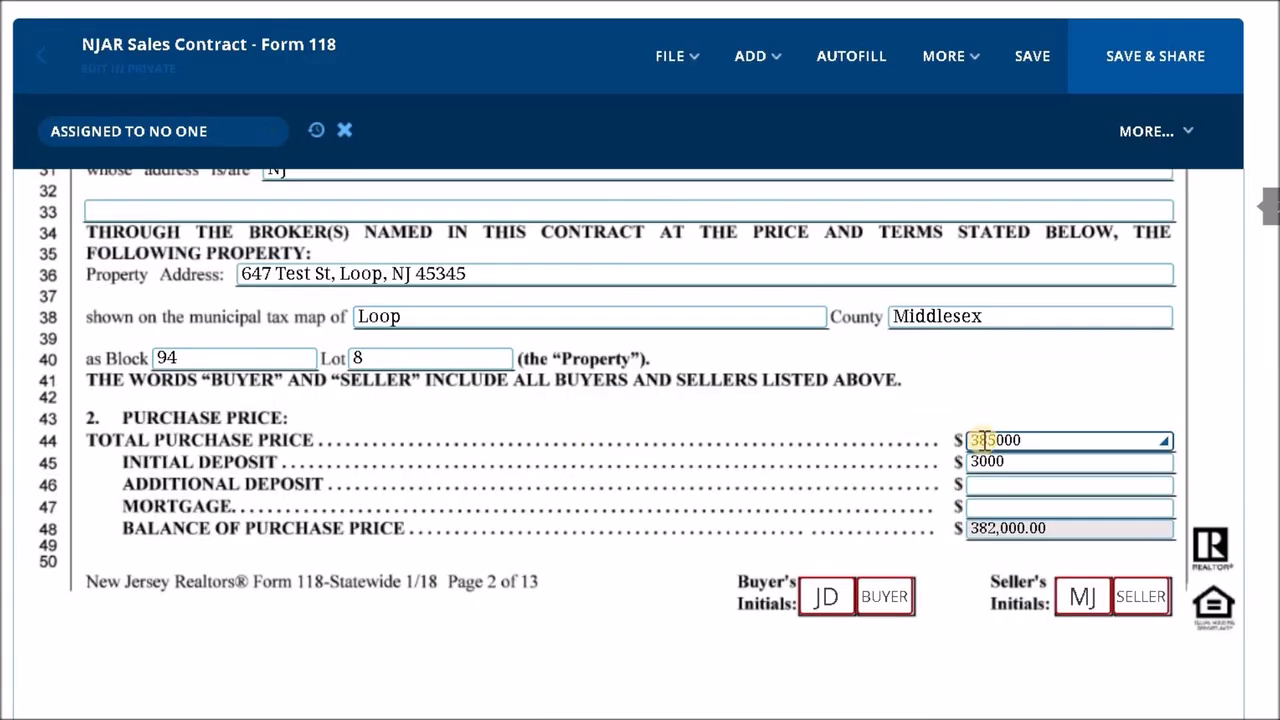
click(92, 418)
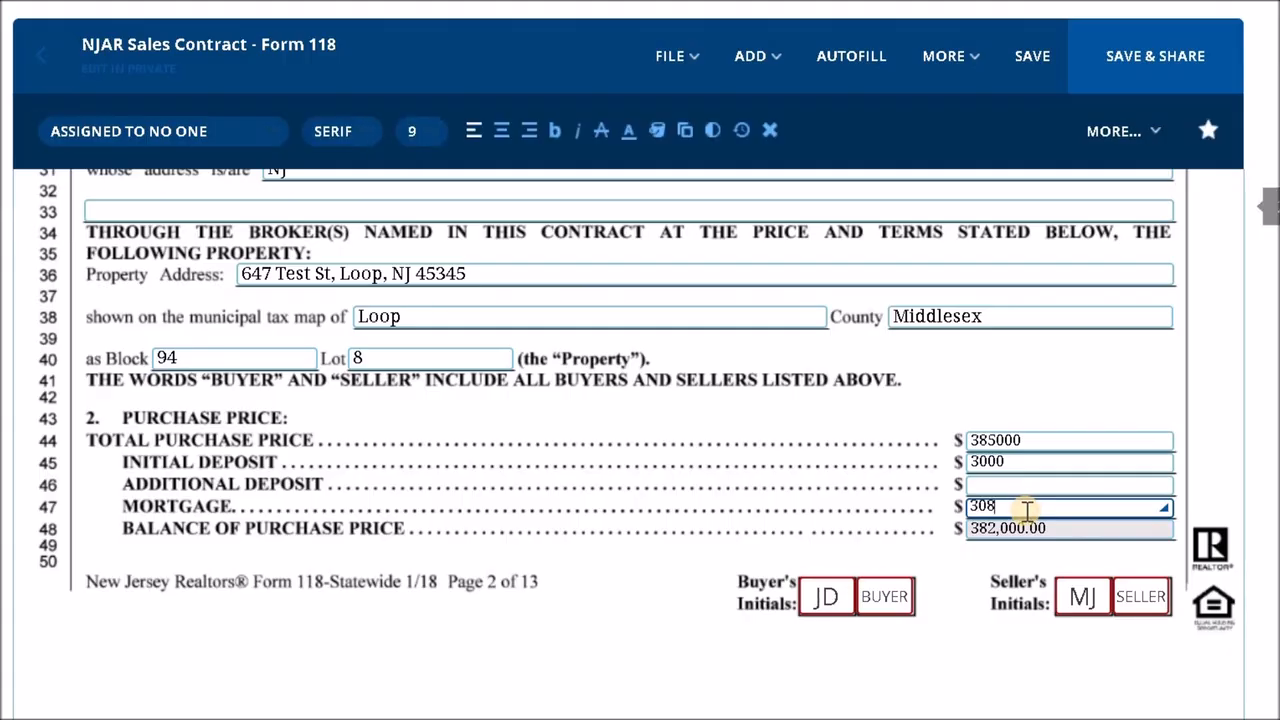
click(1128, 405)
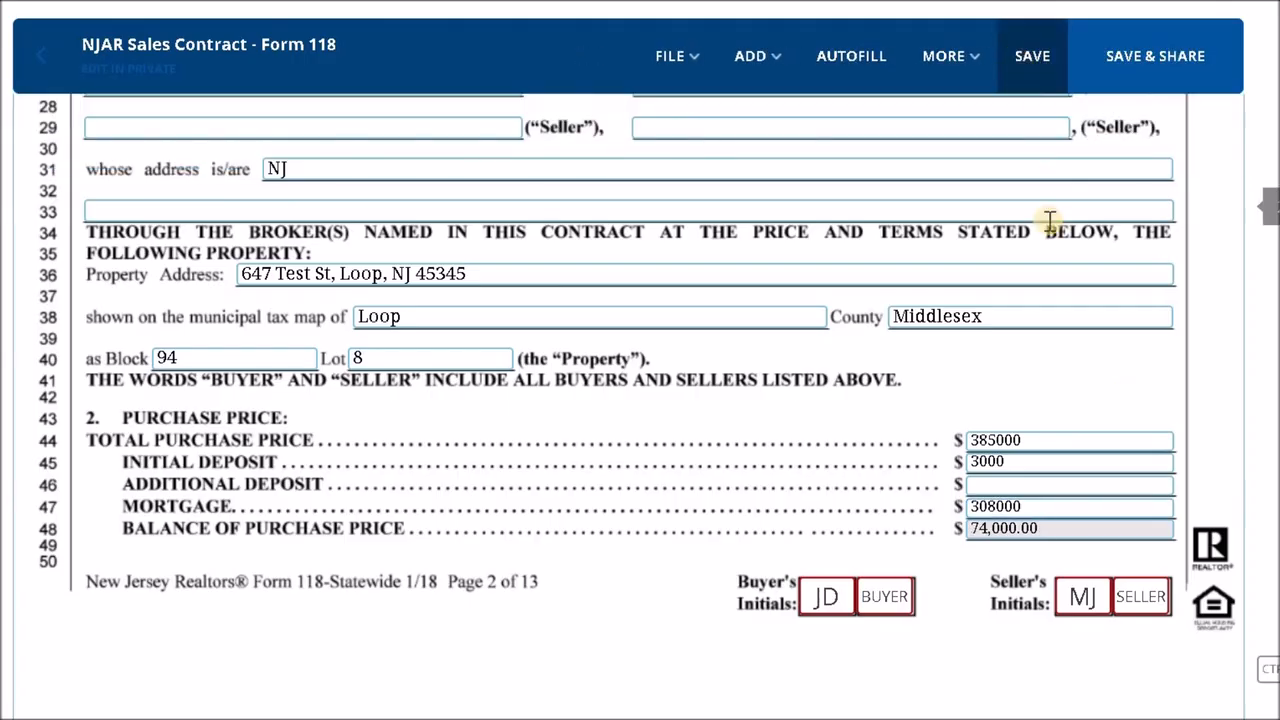
click(1027, 530)
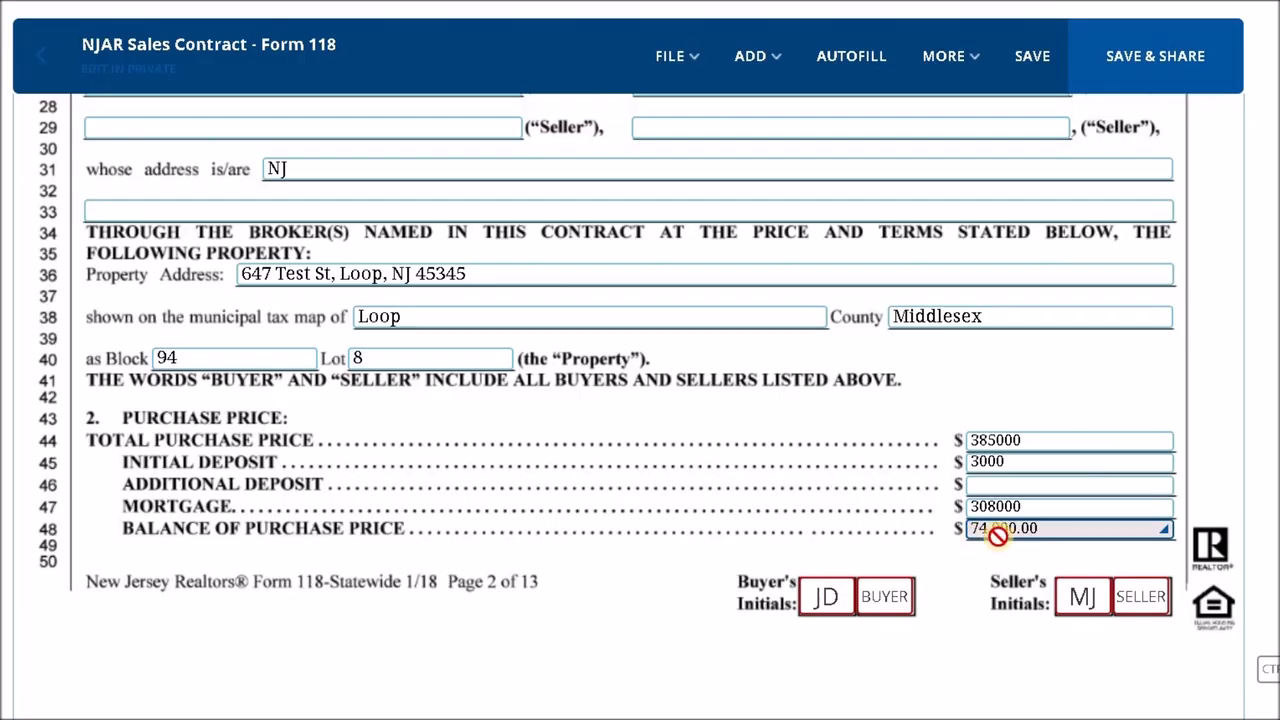
click(1128, 425)
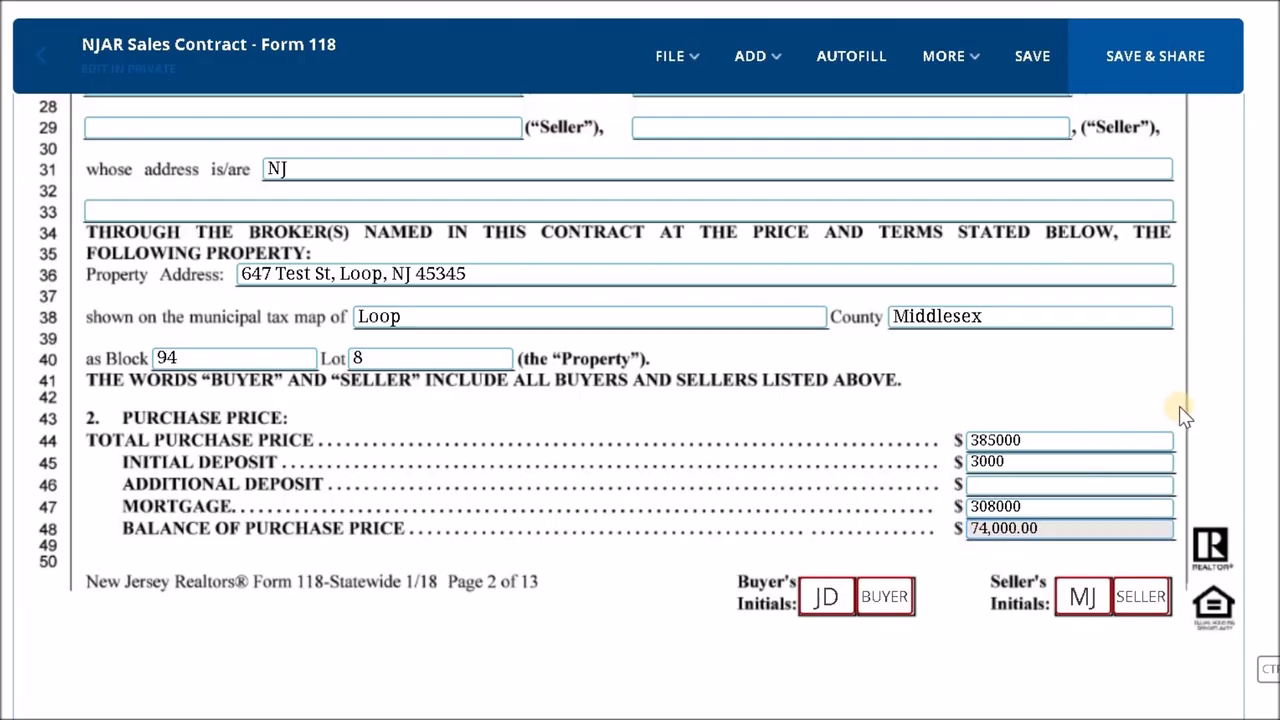
- Mark Buyer's Attorney as the recipient of the initial deposit in the Manner of Payment section, leaving its date blank
scroll(1158, 366, down, 1)
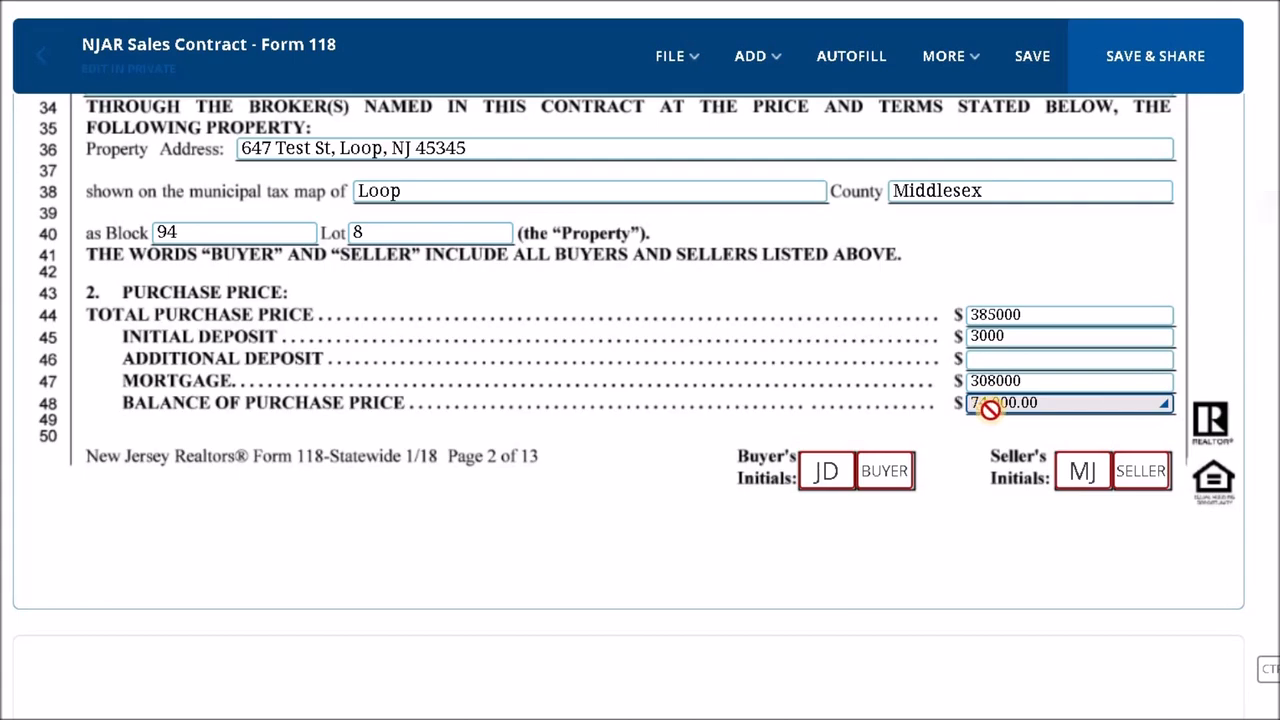
scroll(694, 398, down, 3)
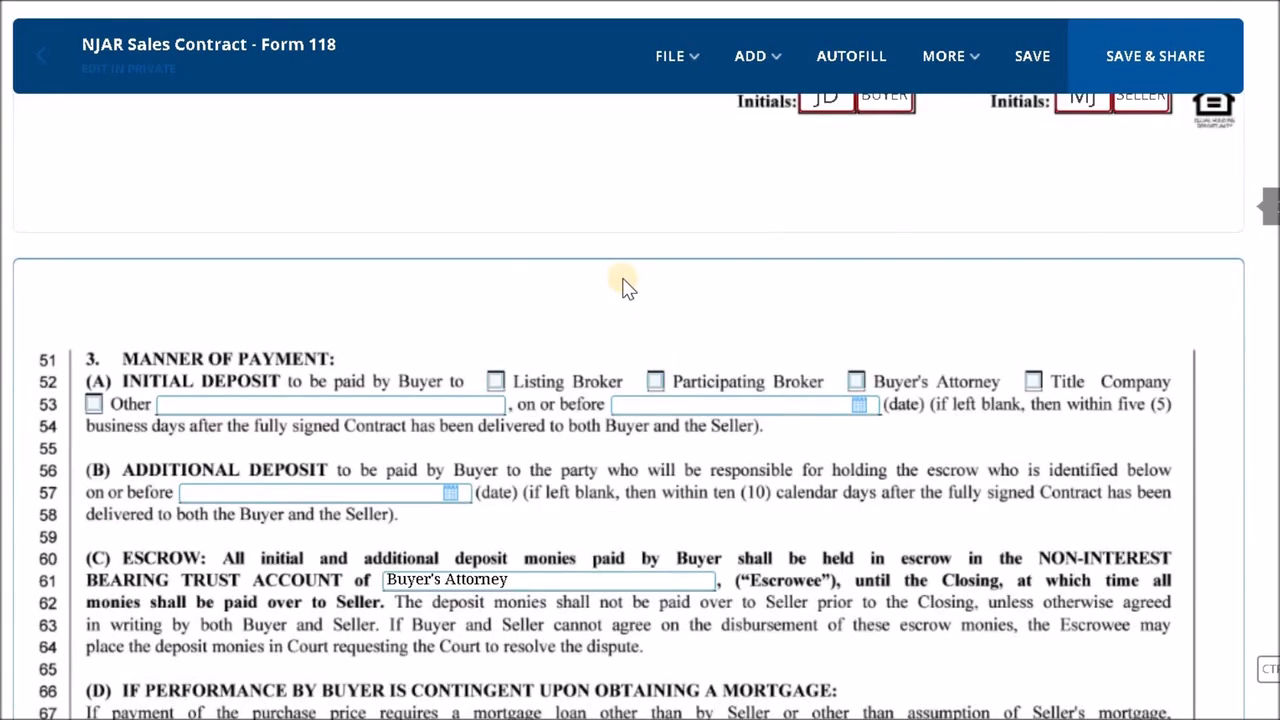
scroll(546, 236, down, 1)
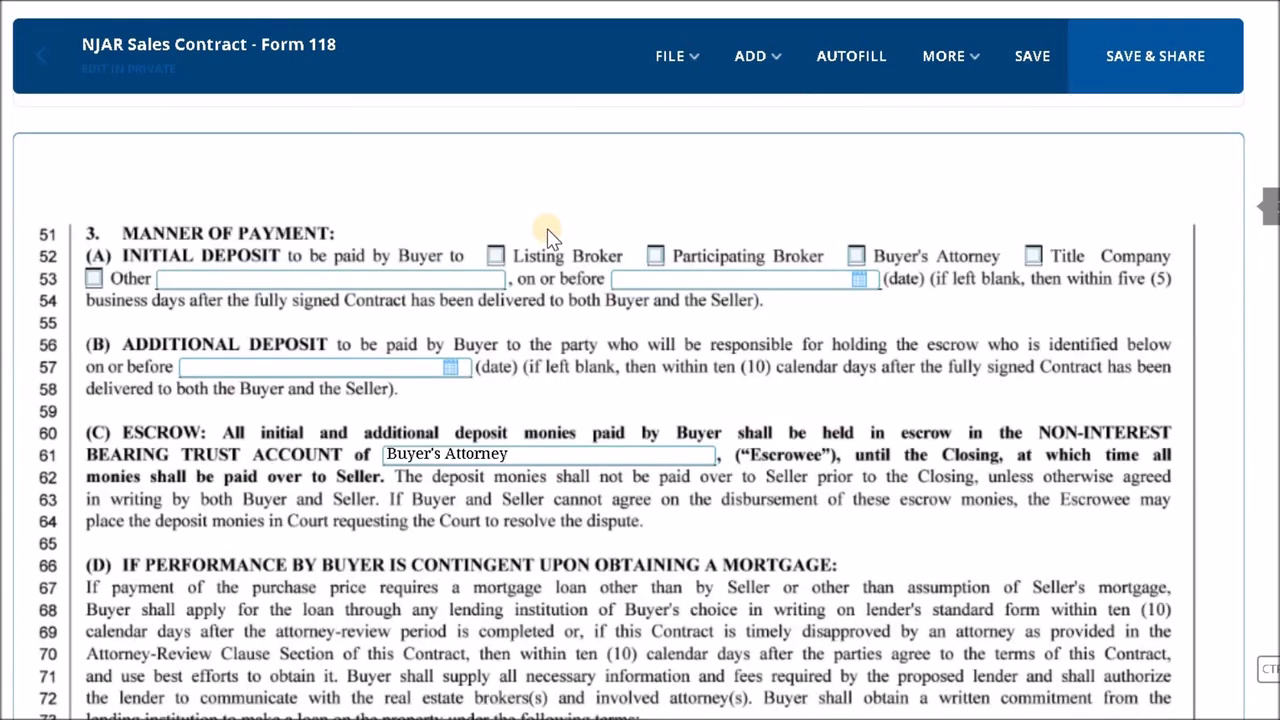
click(855, 257)
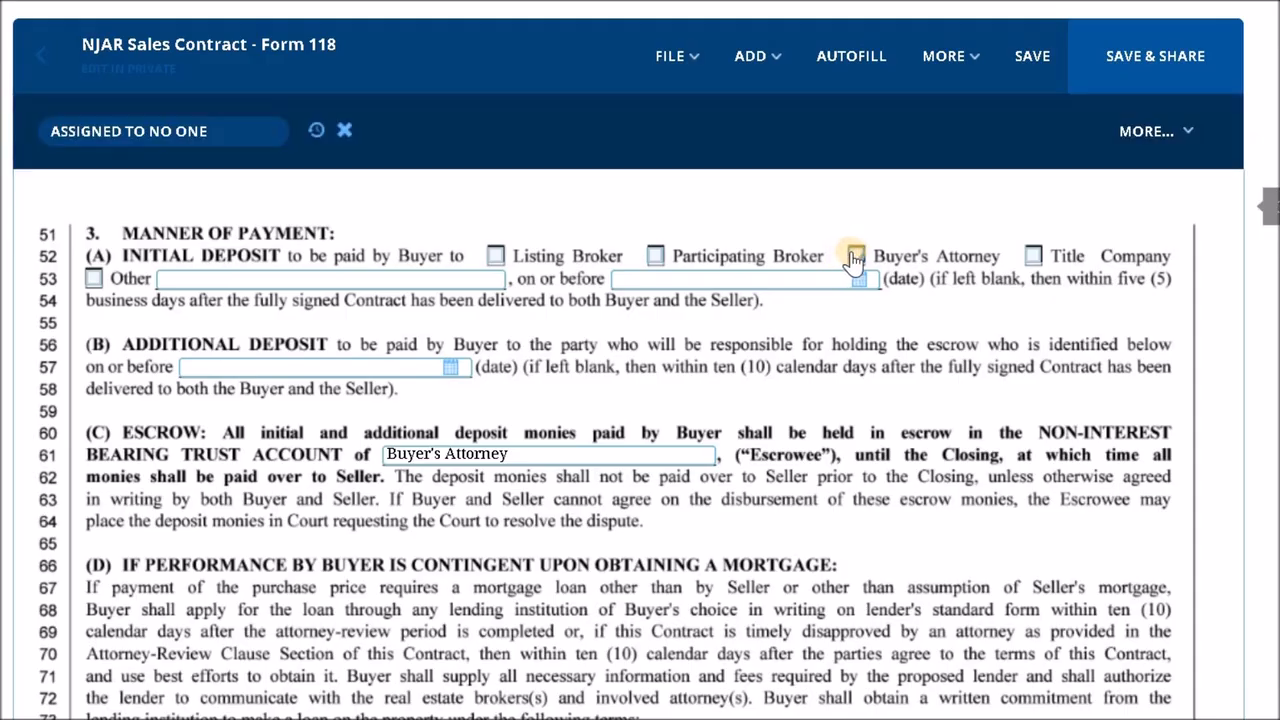
click(856, 259)
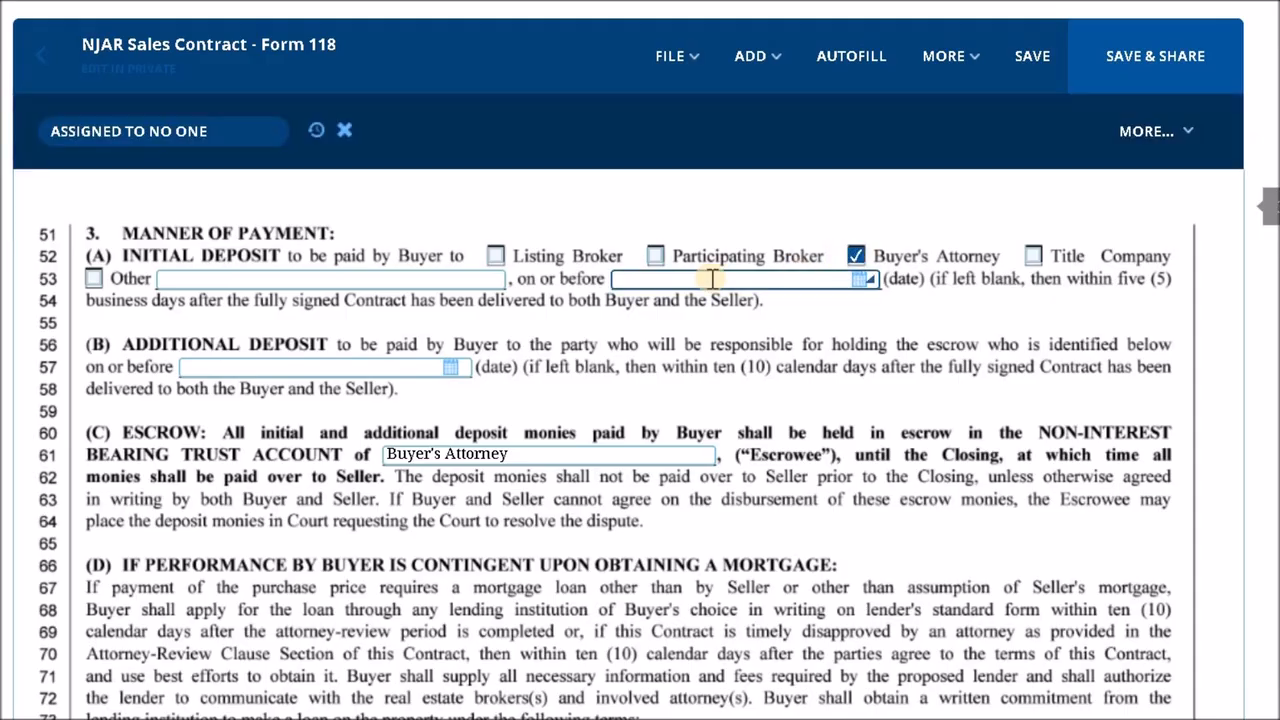
- Select Conventional as the type of mortgage in the mortgage contingency section
scroll(710, 280, down, 2)
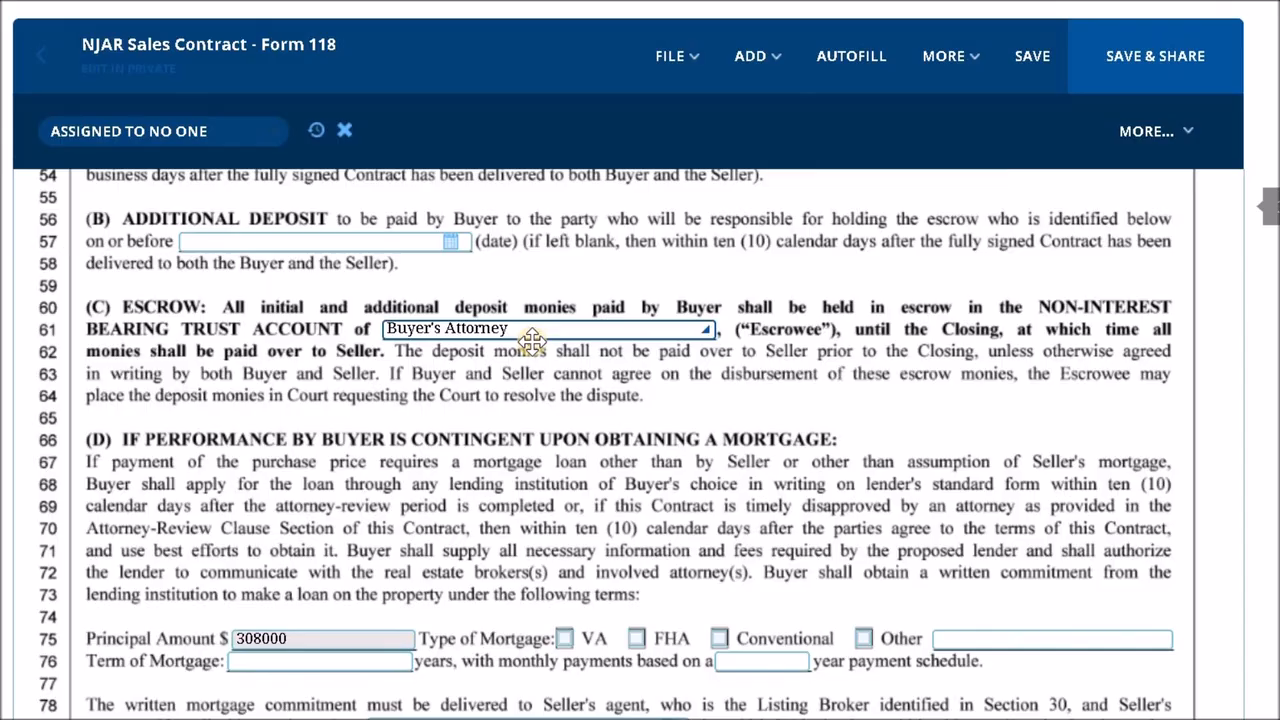
scroll(530, 340, down, 2)
scroll(171, 291, up, 2)
scroll(400, 415, down, 2)
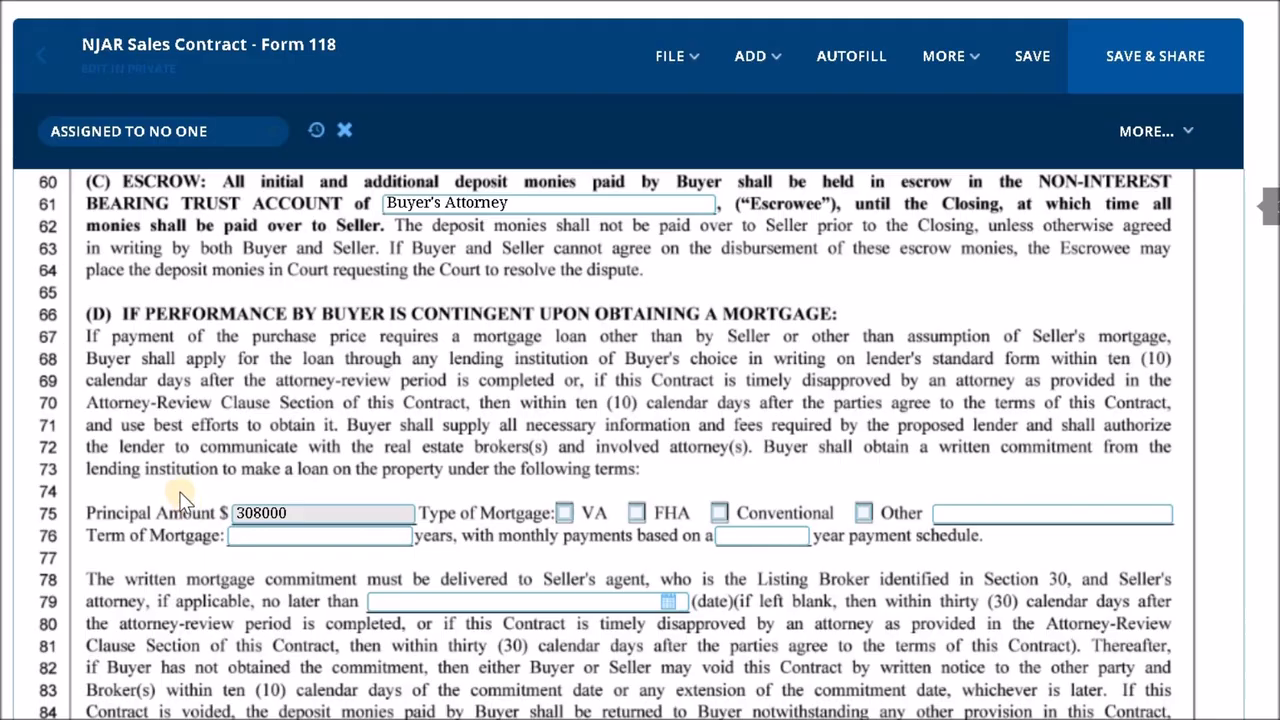
scroll(260, 430, up, 2)
scroll(300, 424, down, 2)
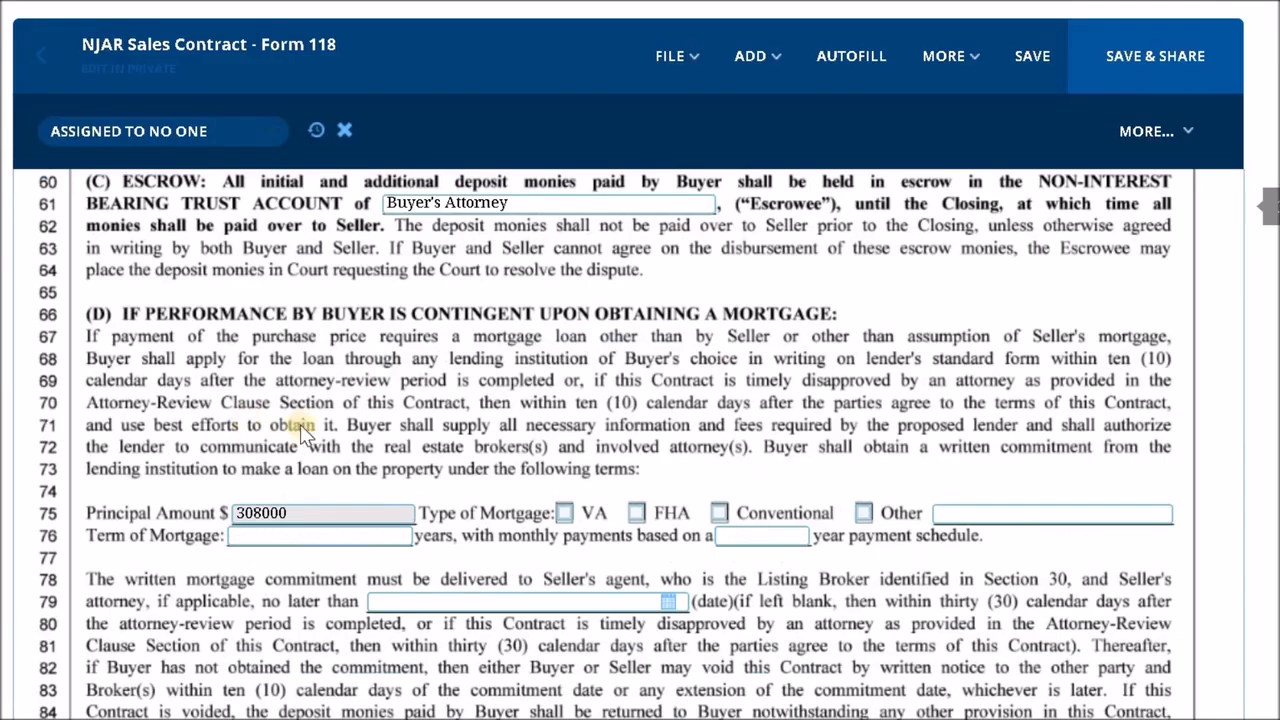
click(717, 511)
- Review the remaining contract sections from the mortgage terms through included items, occupancy certificate, title and inspections to the brokers' information and commission
scroll(575, 455, down, 12)
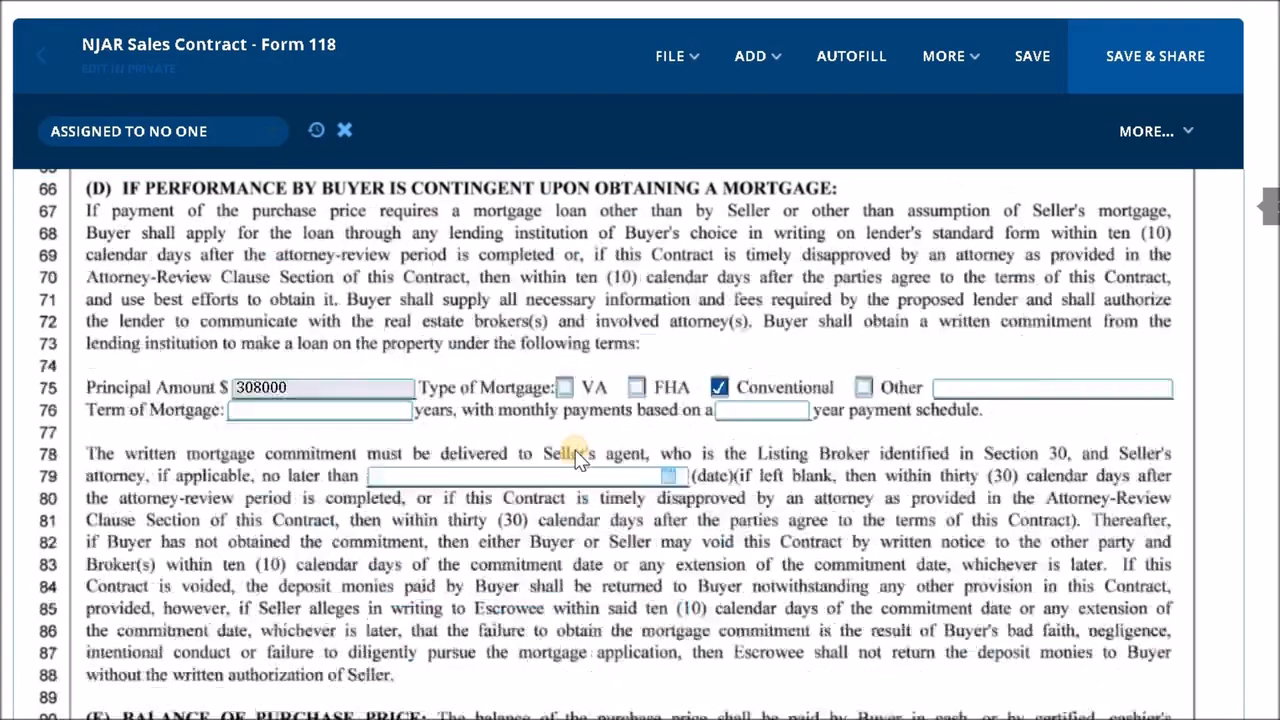
scroll(577, 458, down, 8)
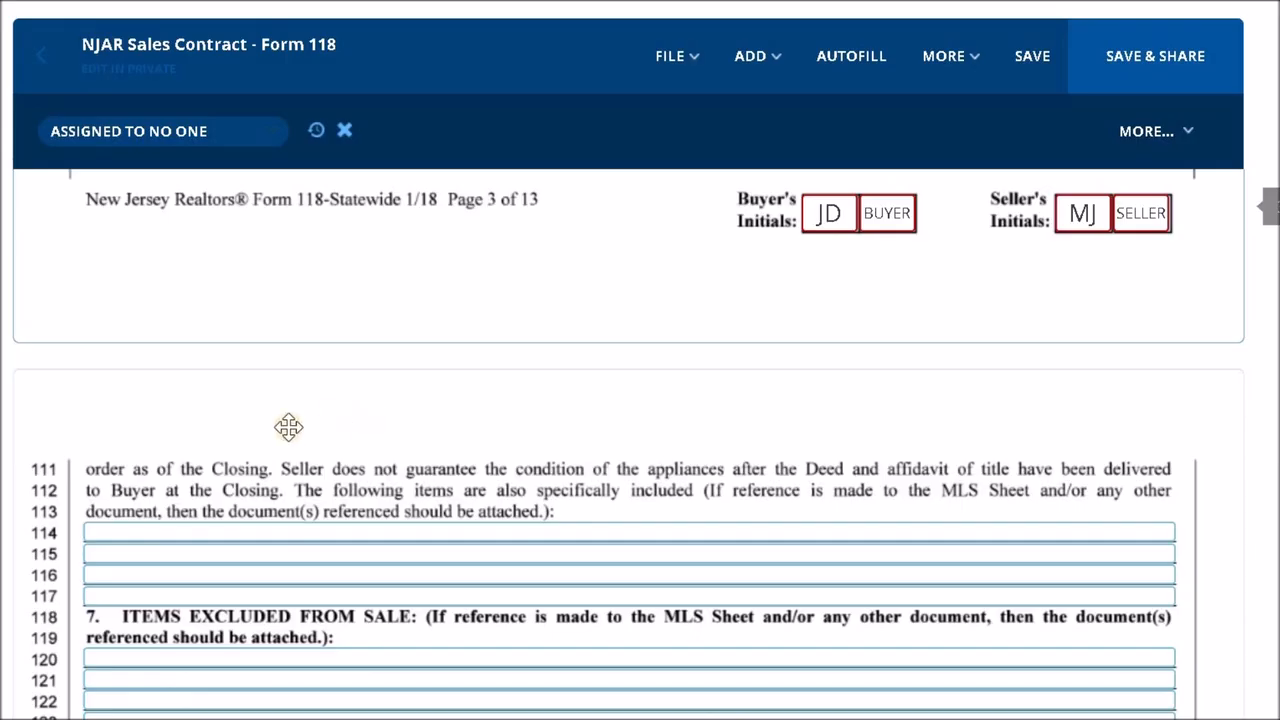
scroll(300, 435, down, 8)
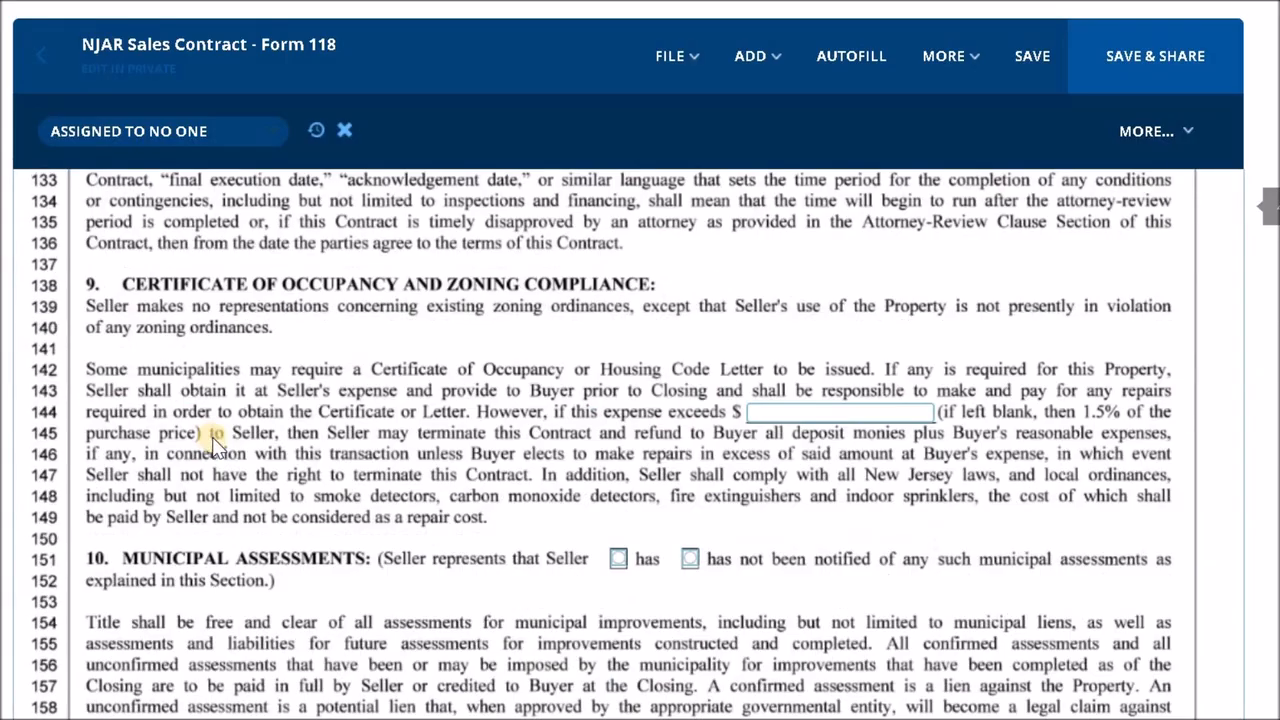
scroll(700, 400, down, 10)
scroll(678, 400, down, 10)
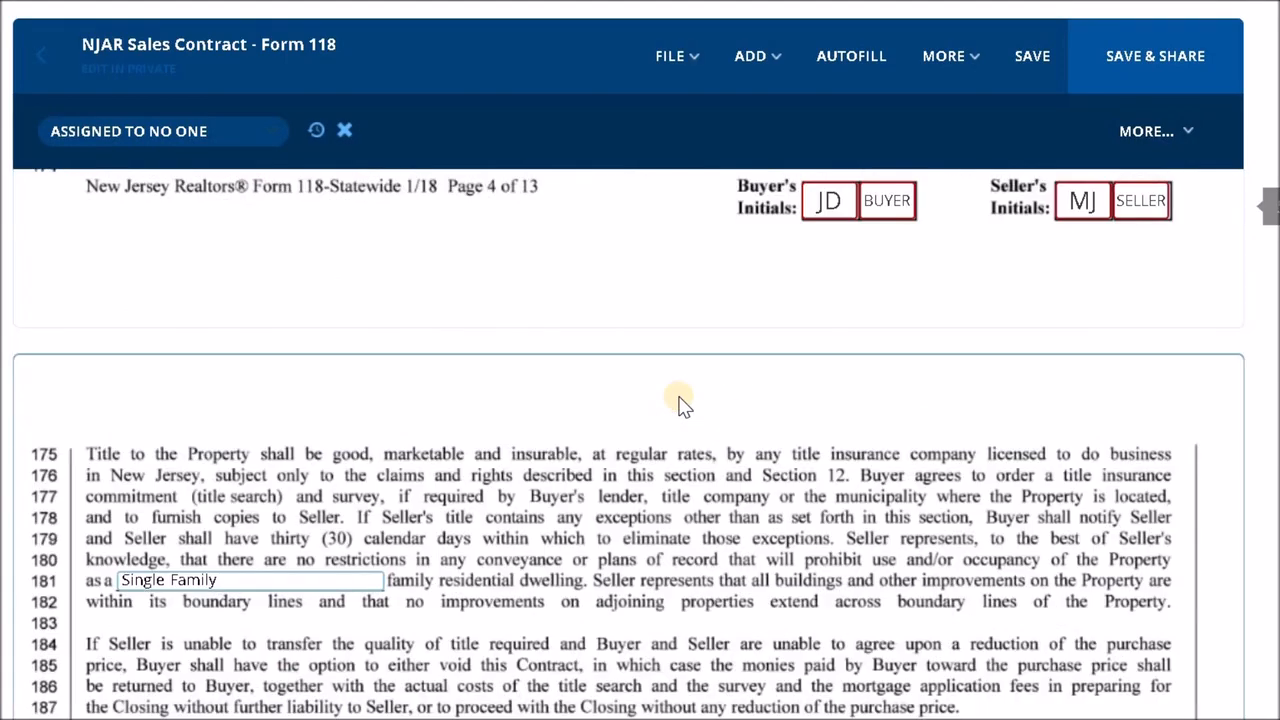
scroll(660, 388, down, 8)
scroll(547, 330, down, 15)
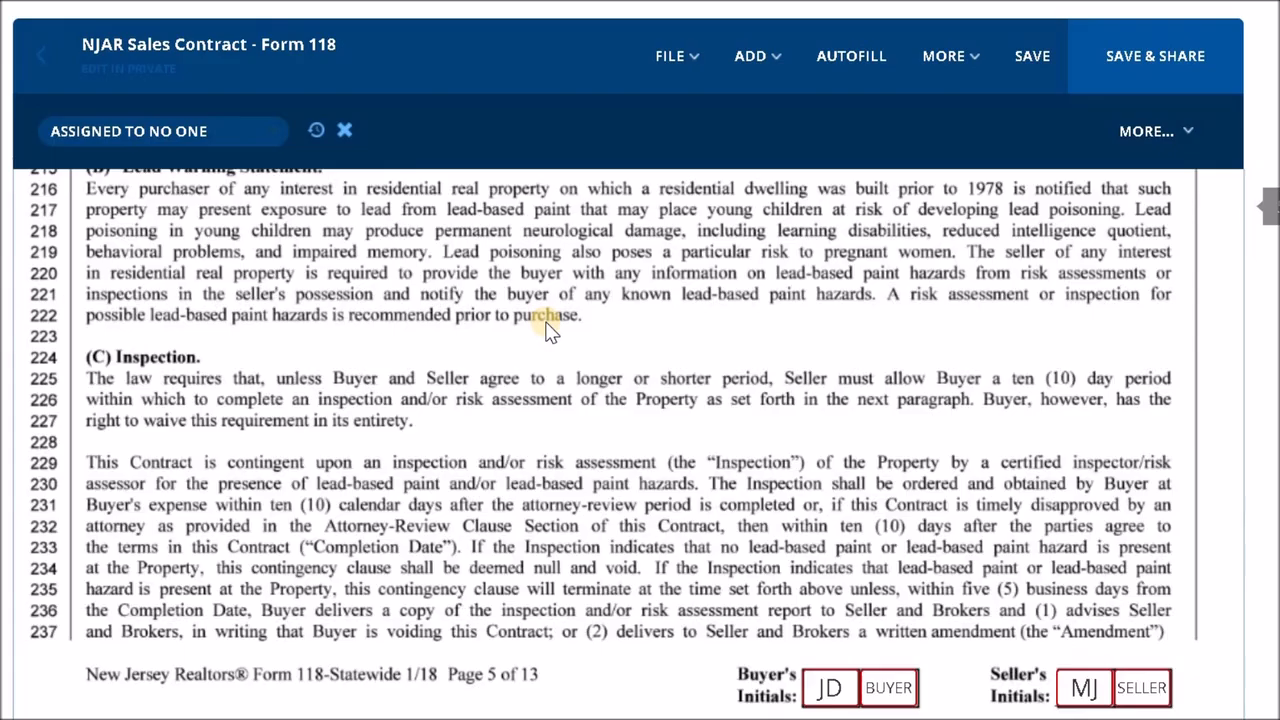
scroll(548, 330, down, 20)
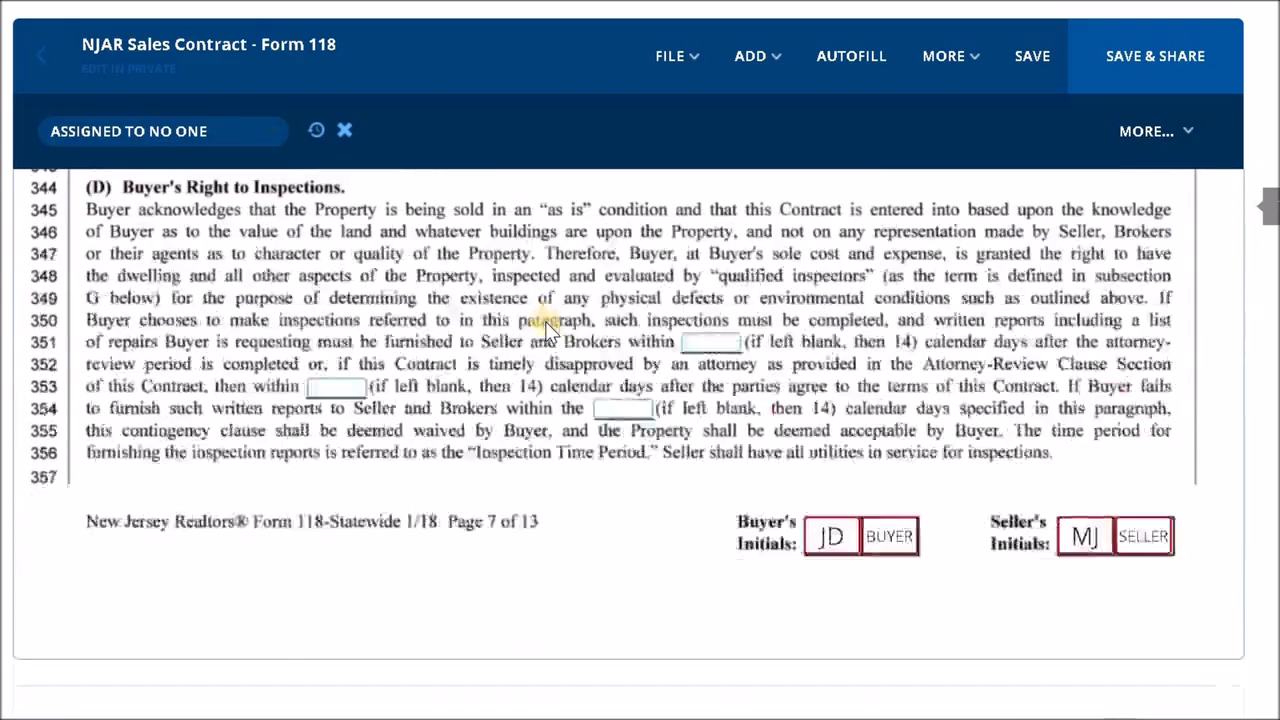
scroll(546, 327, down, 10)
scroll(545, 327, up, 4)
scroll(246, 257, down, 1)
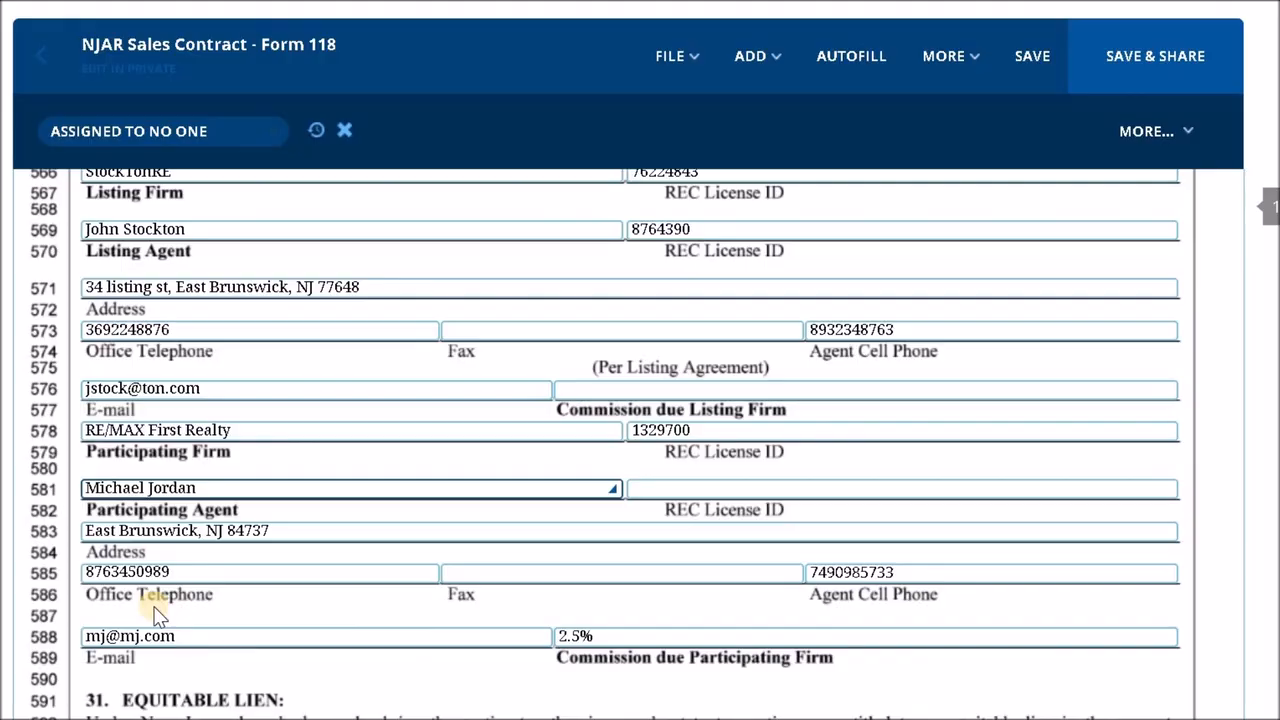
scroll(191, 592, down, 1)
- Save the contract and open its sharing options to check document access and the people who can be added
click(1032, 58)
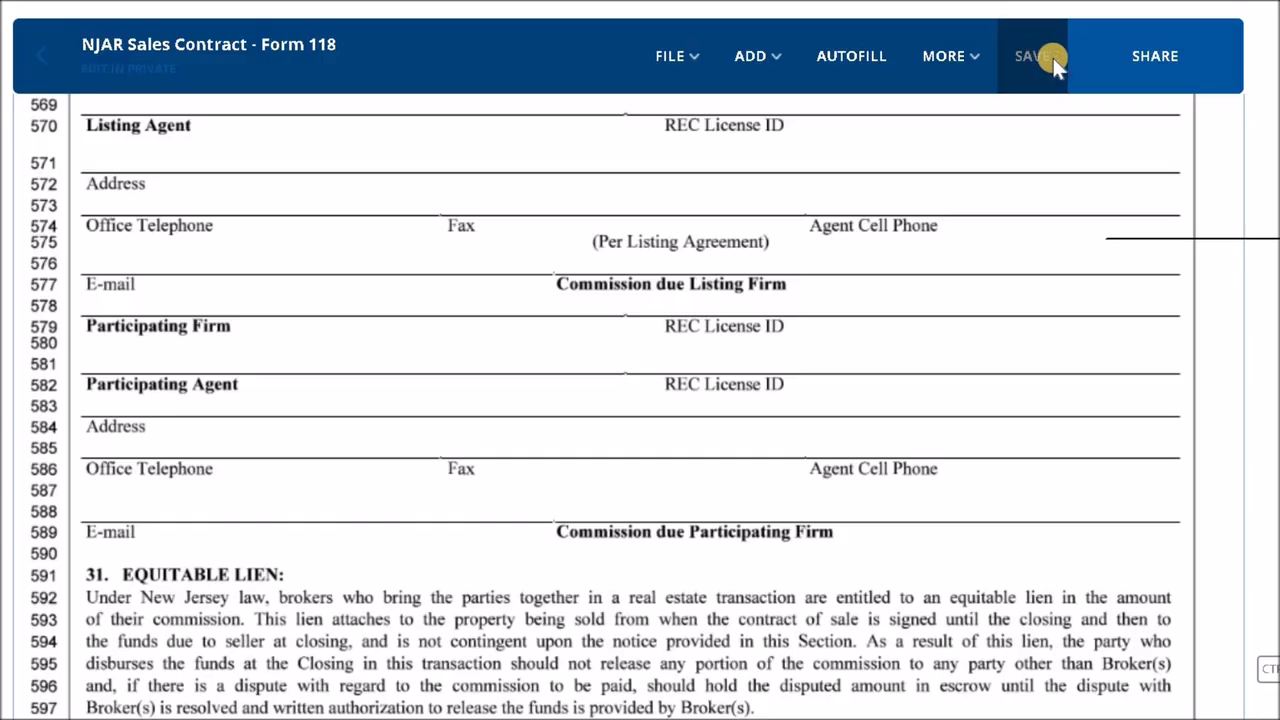
click(1177, 56)
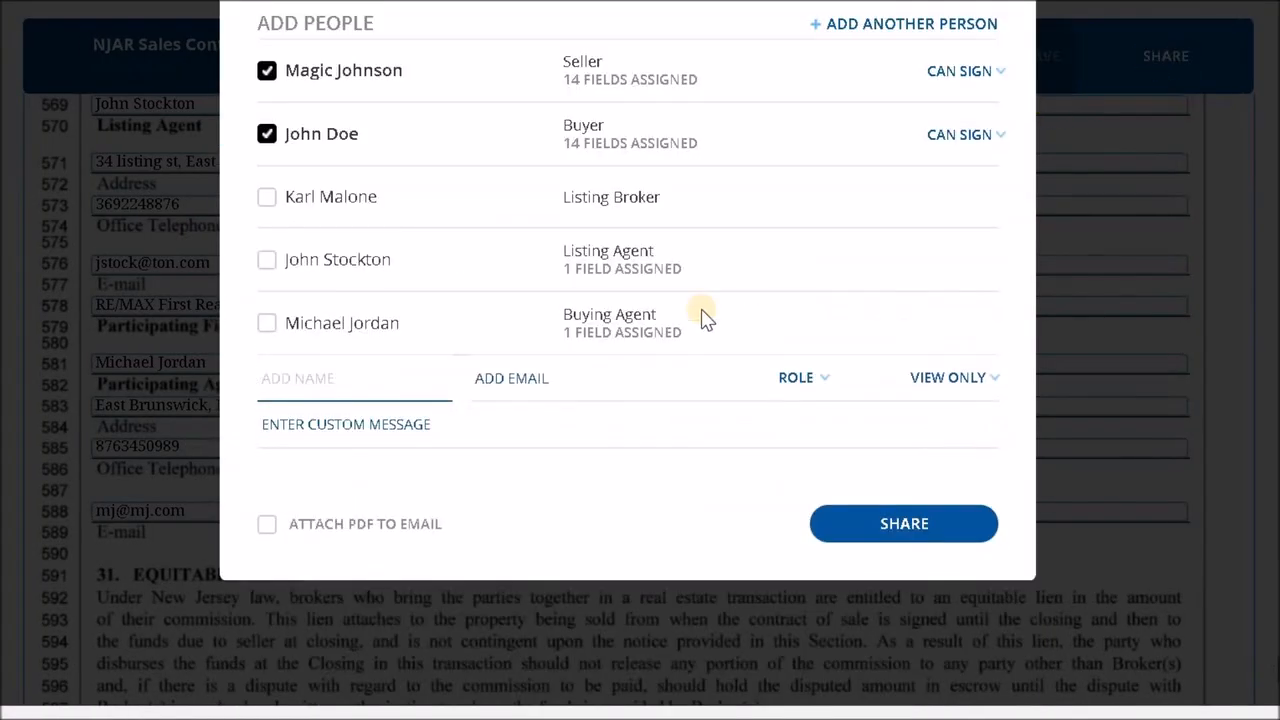
scroll(313, 97, up, 2)
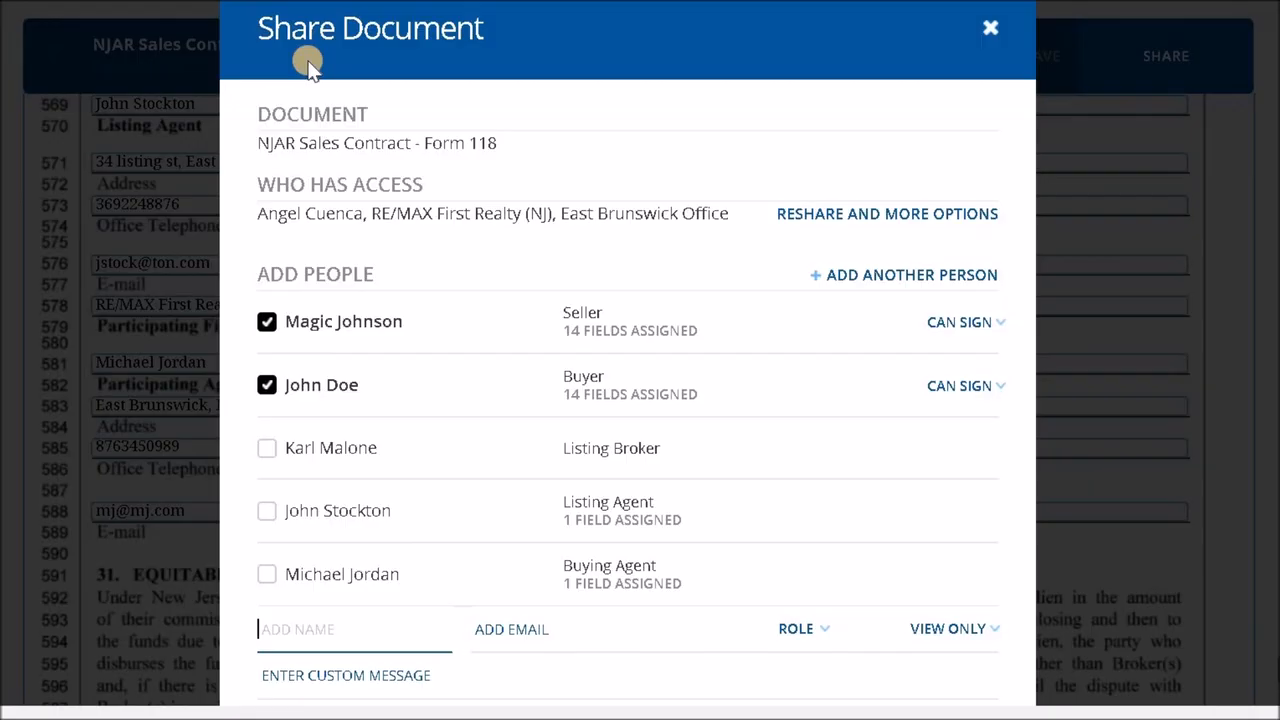
scroll(263, 287, down, 3)
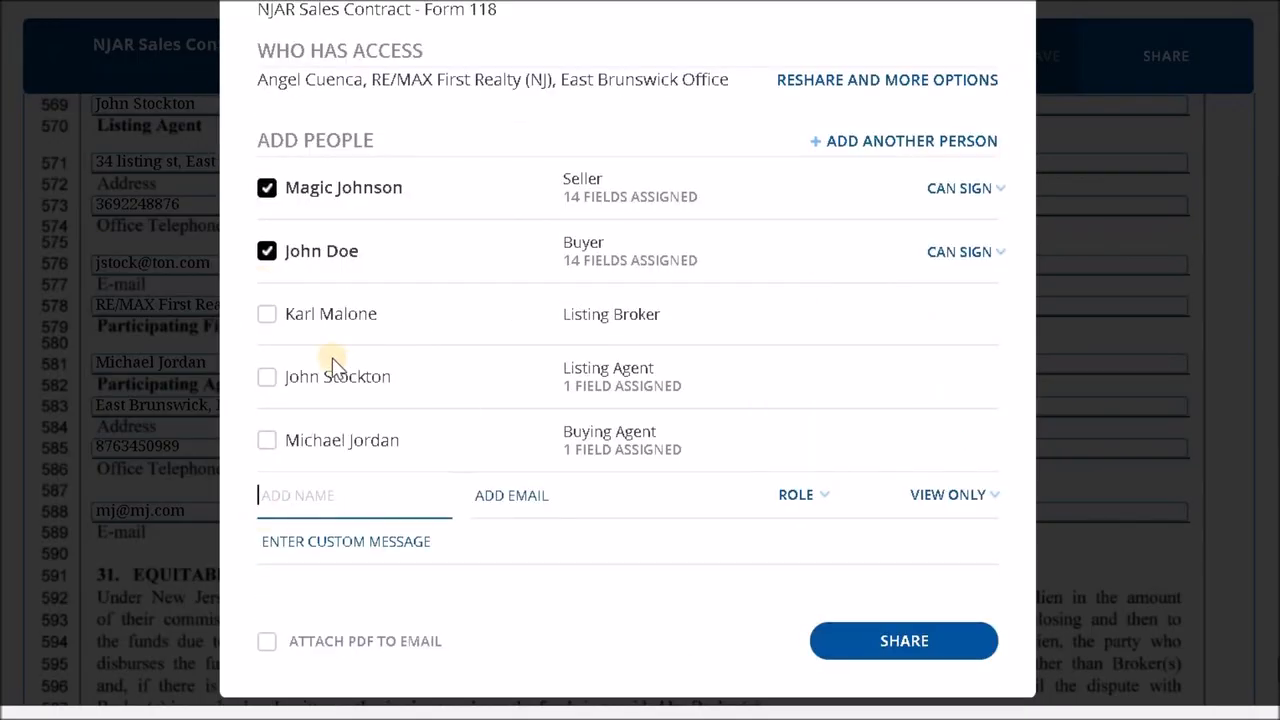
- Deselect the seller as a share recipient, keeping only the buyer selected with Can Sign permission
click(267, 190)
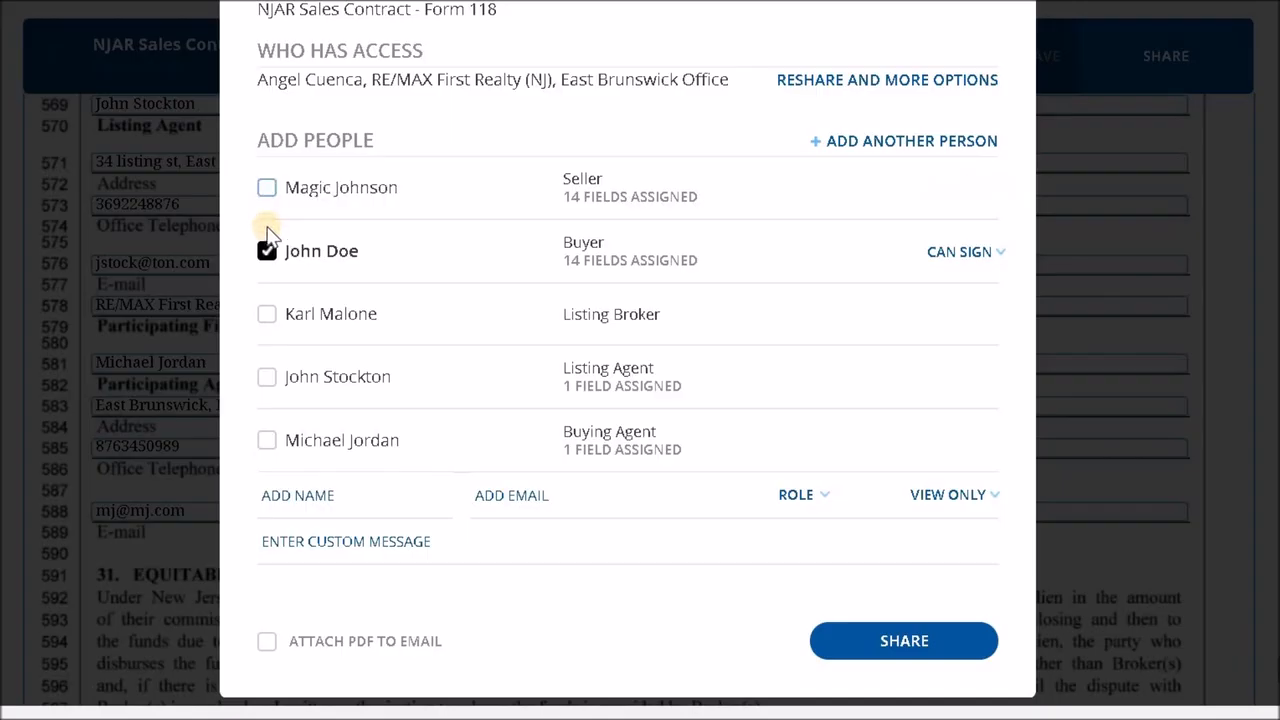
click(266, 189)
click(266, 189)
click(267, 253)
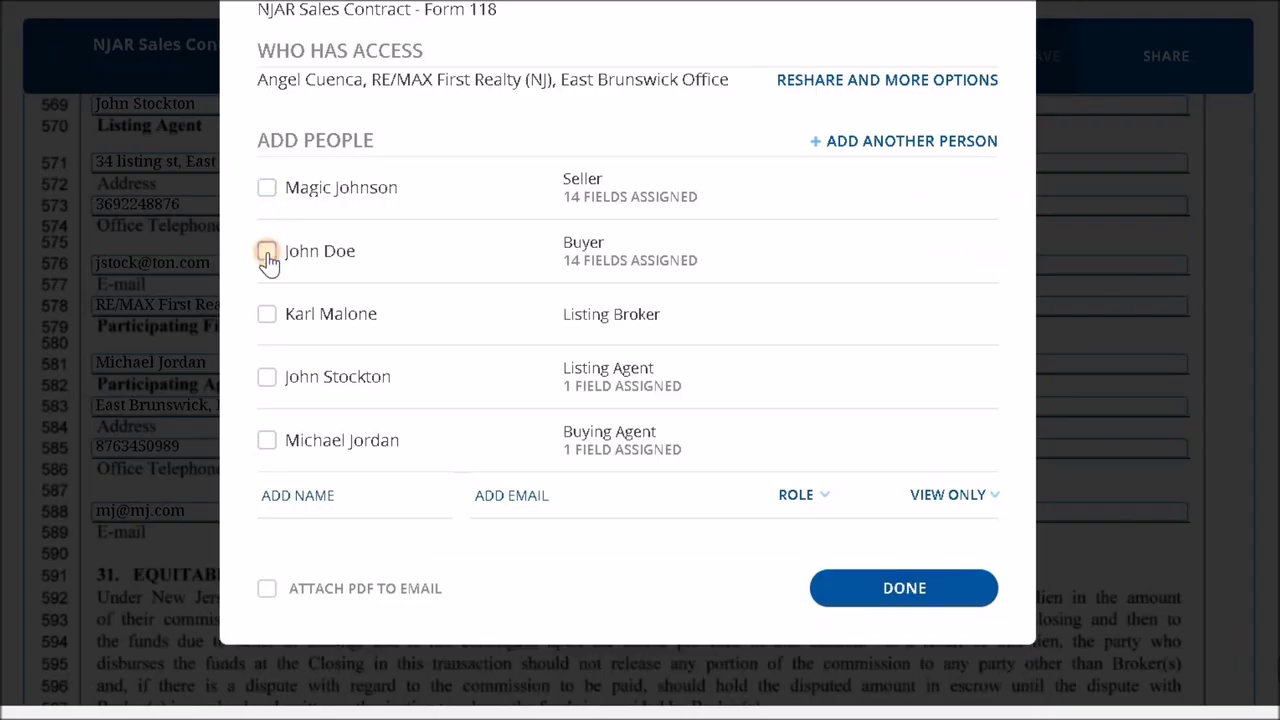
click(267, 253)
- Set the PDF to be attached to the share email, and close the sharing options without sharing the contract
scroll(897, 537, down, 1)
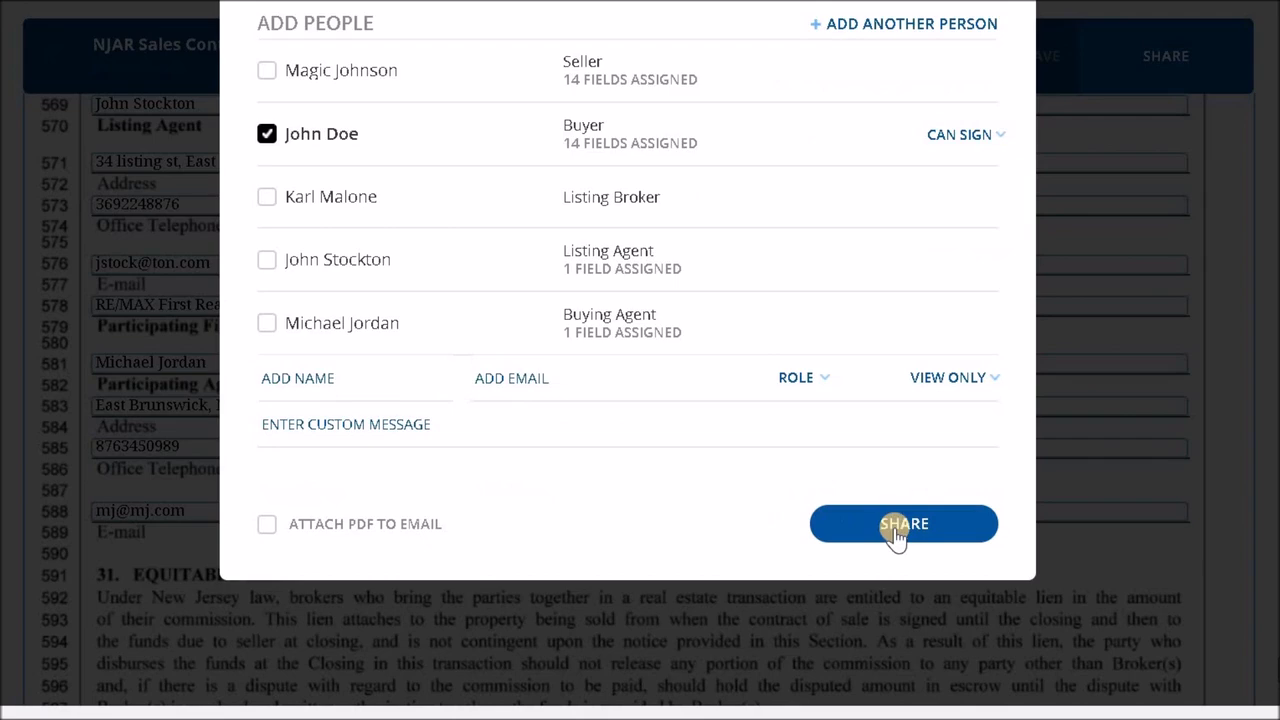
scroll(868, 358, up, 3)
scroll(905, 229, down, 2)
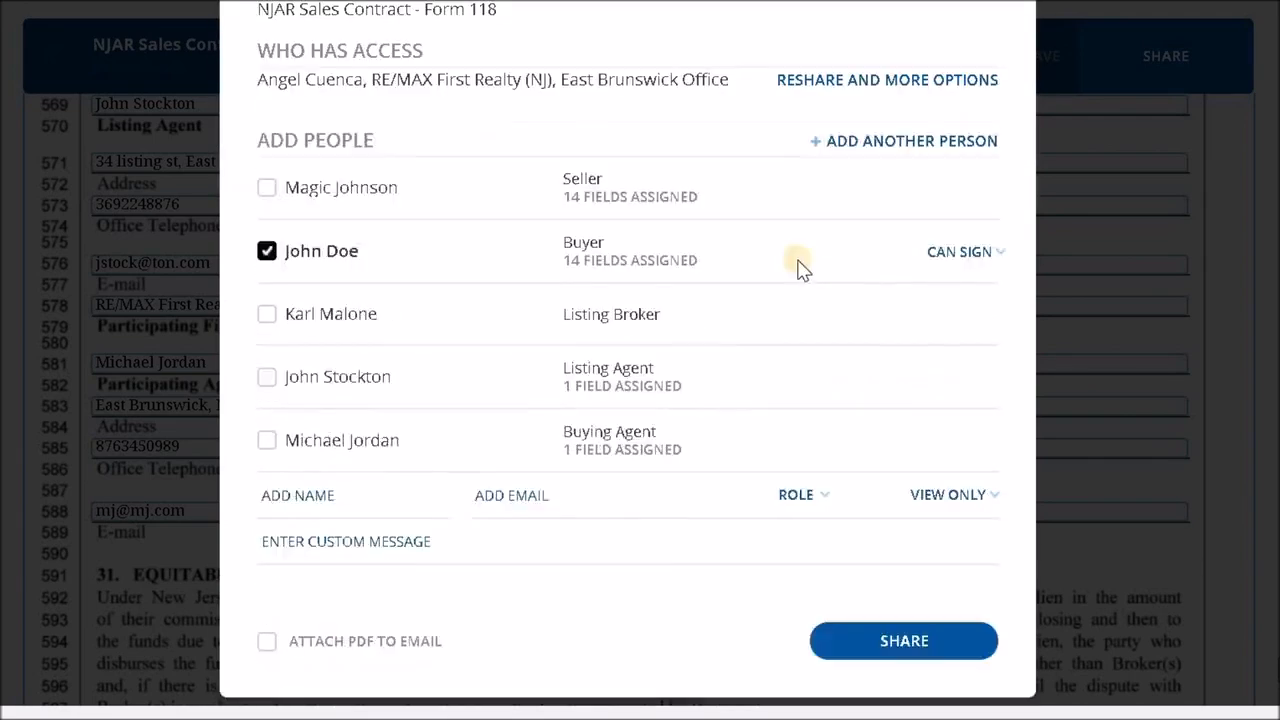
scroll(798, 261, down, 1)
click(266, 524)
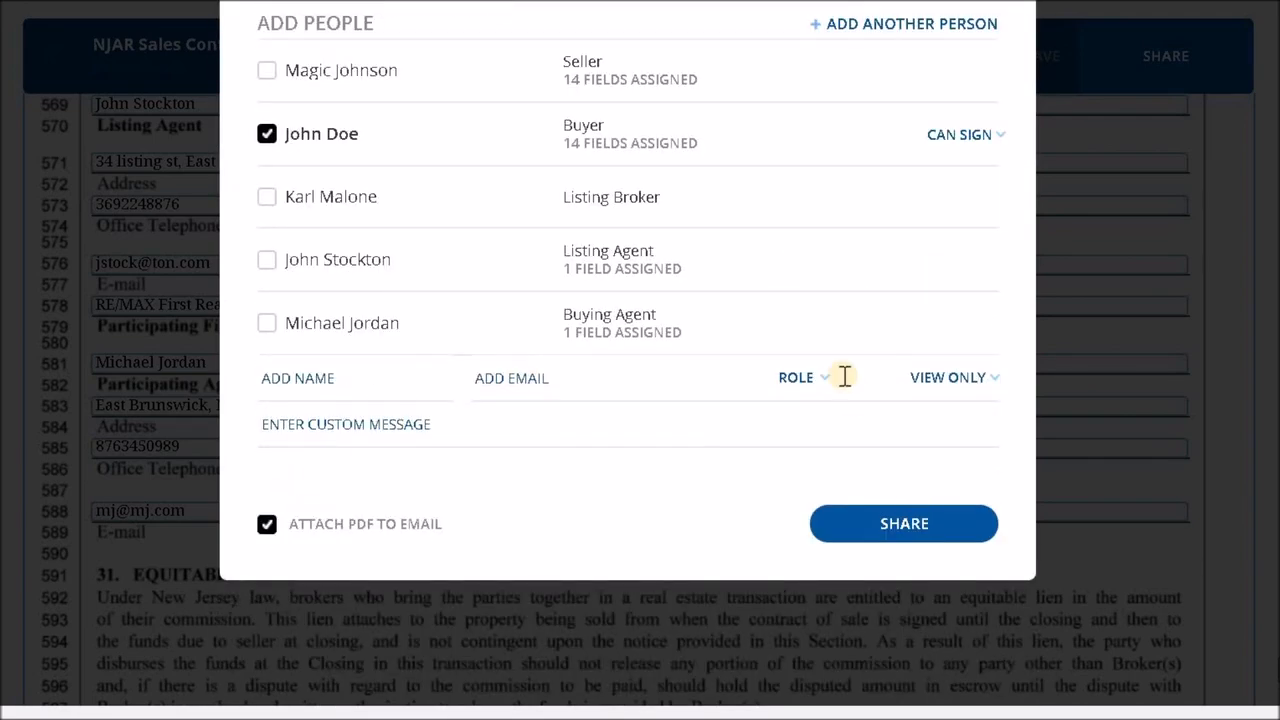
scroll(846, 380, up, 3)
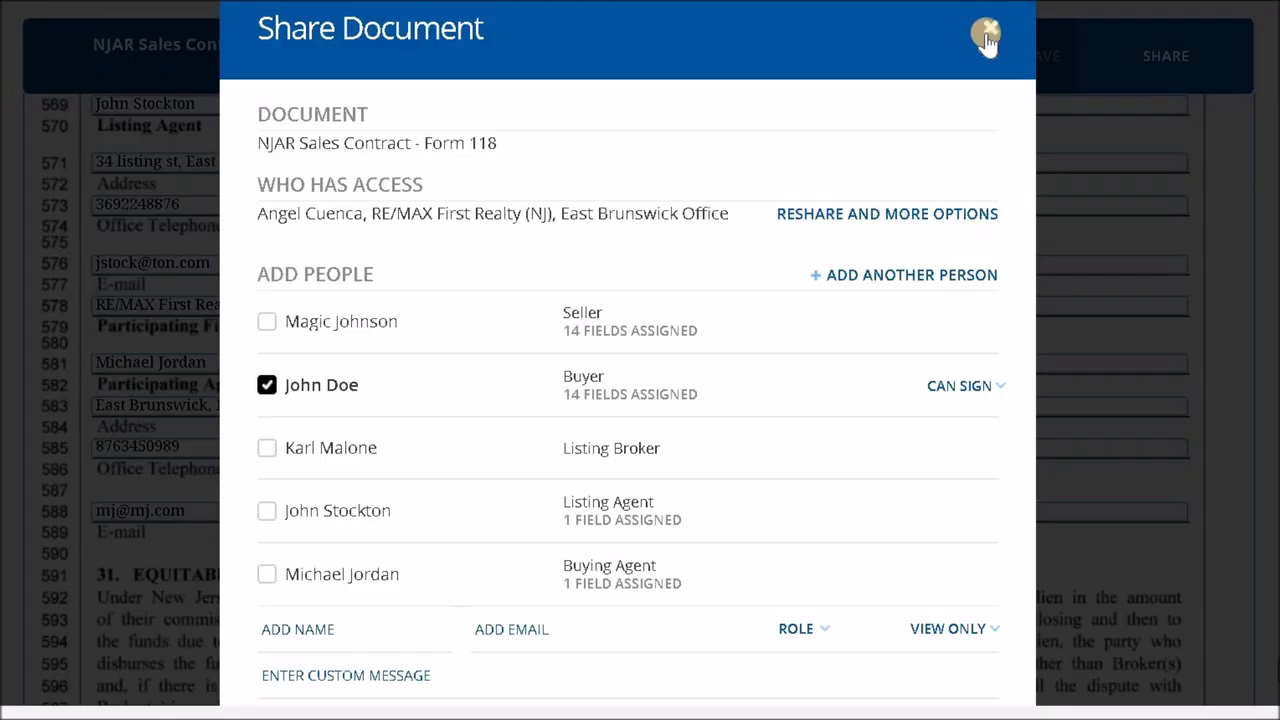
click(986, 30)
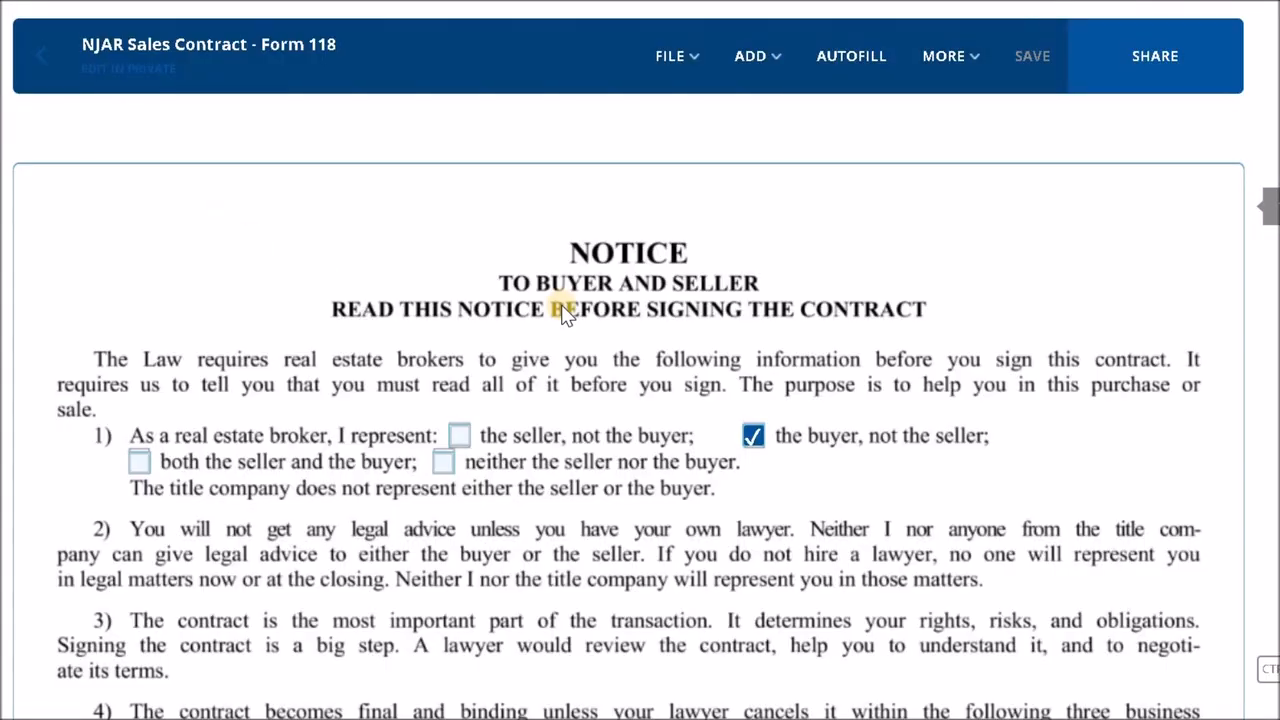
- Review the saved contract from the opening notice through the brokers' information to the signature blocks and initials on page 13
scroll(563, 312, down, 15)
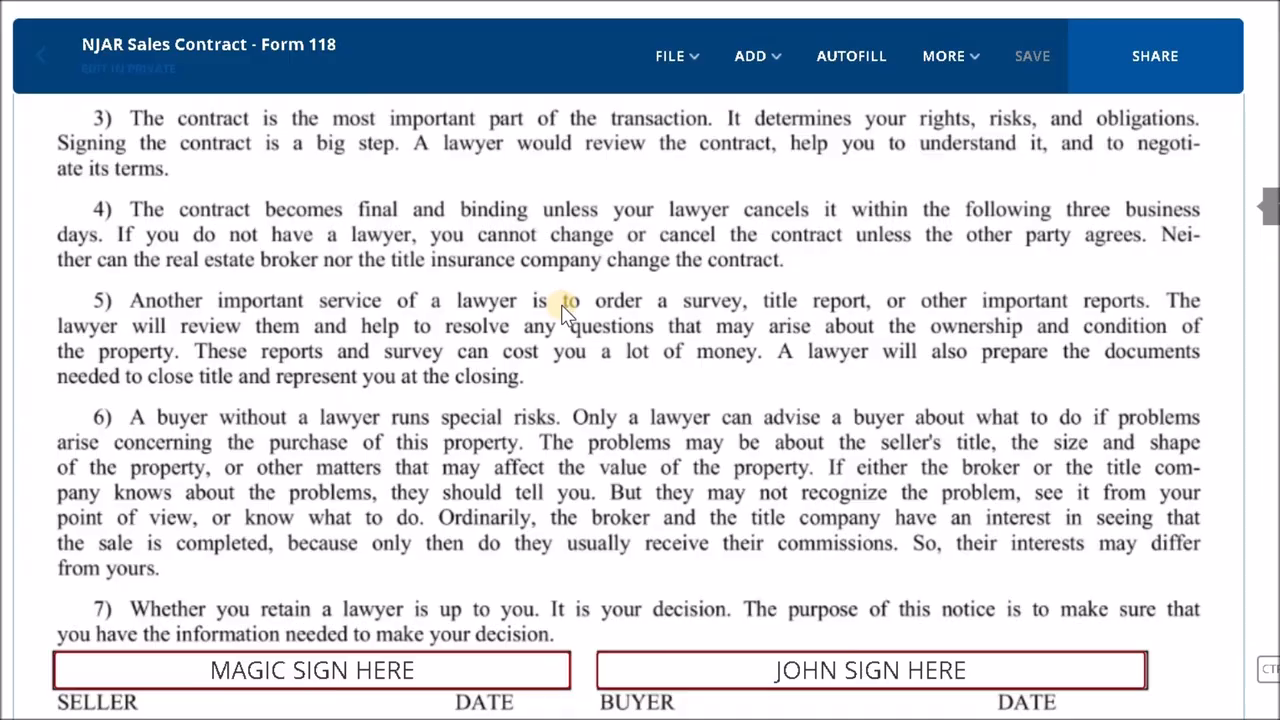
scroll(563, 312, down, 15)
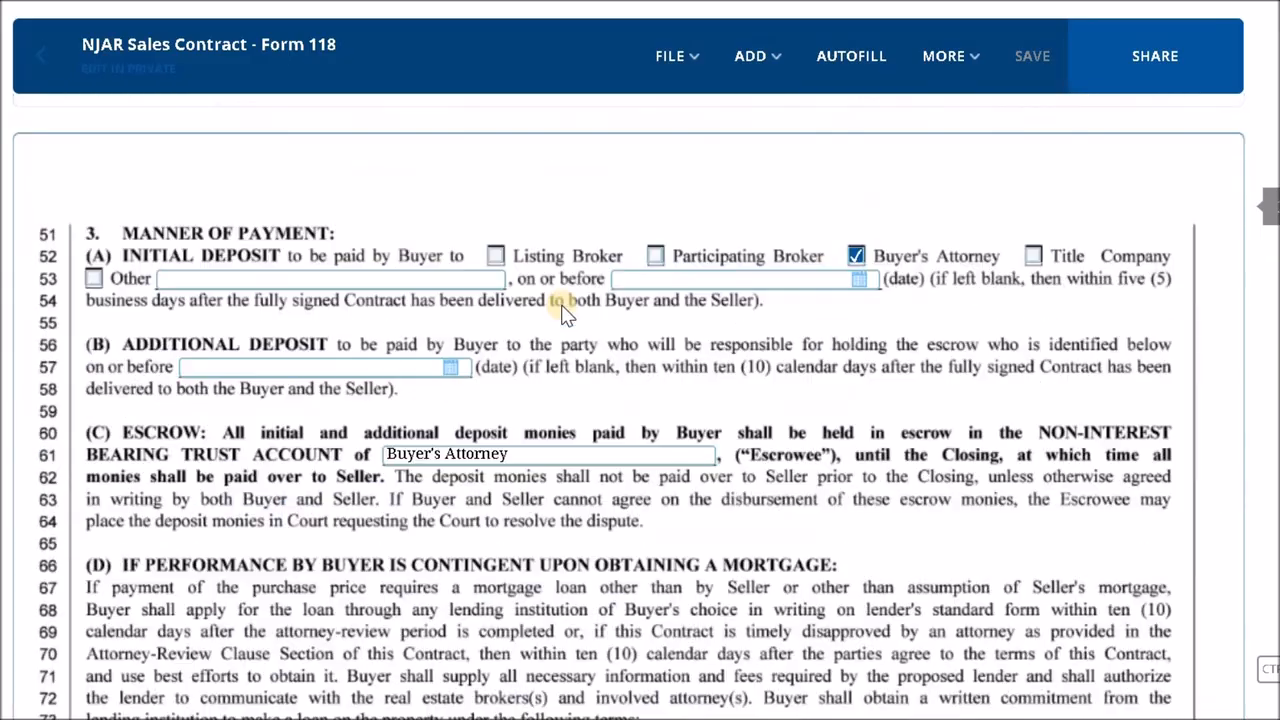
scroll(563, 306, down, 15)
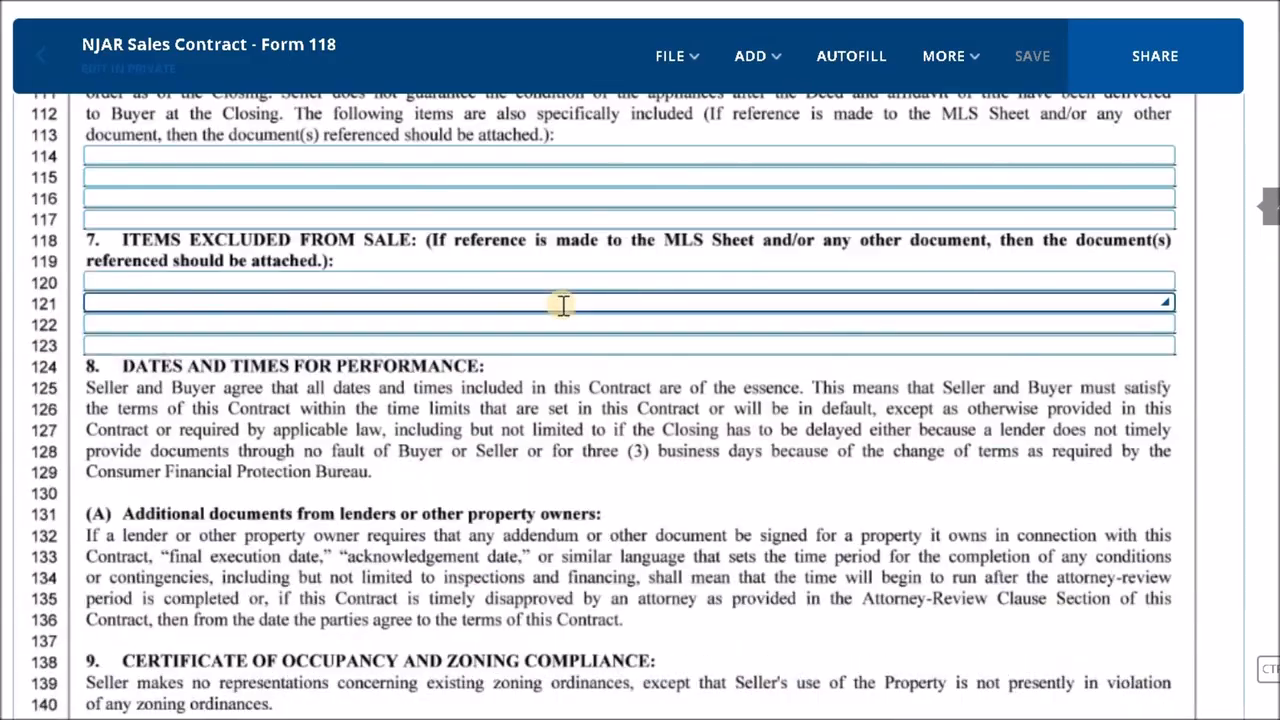
scroll(565, 312, down, 20)
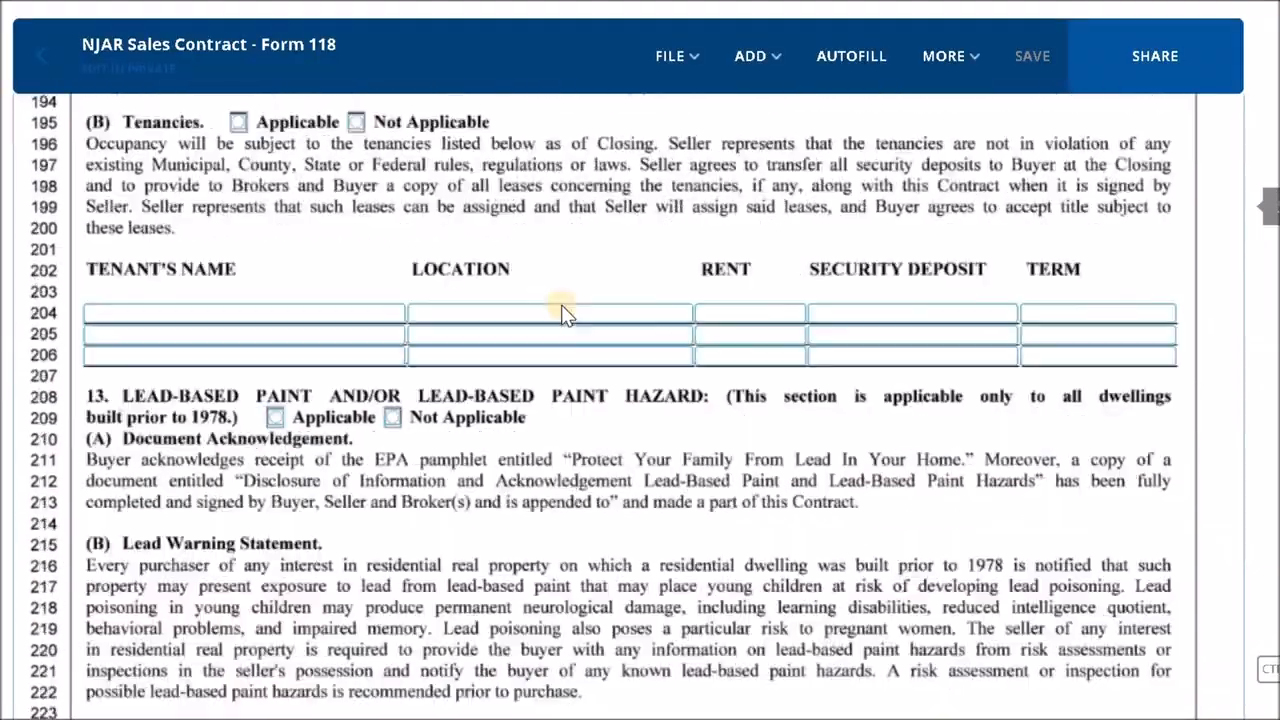
scroll(563, 312, down, 20)
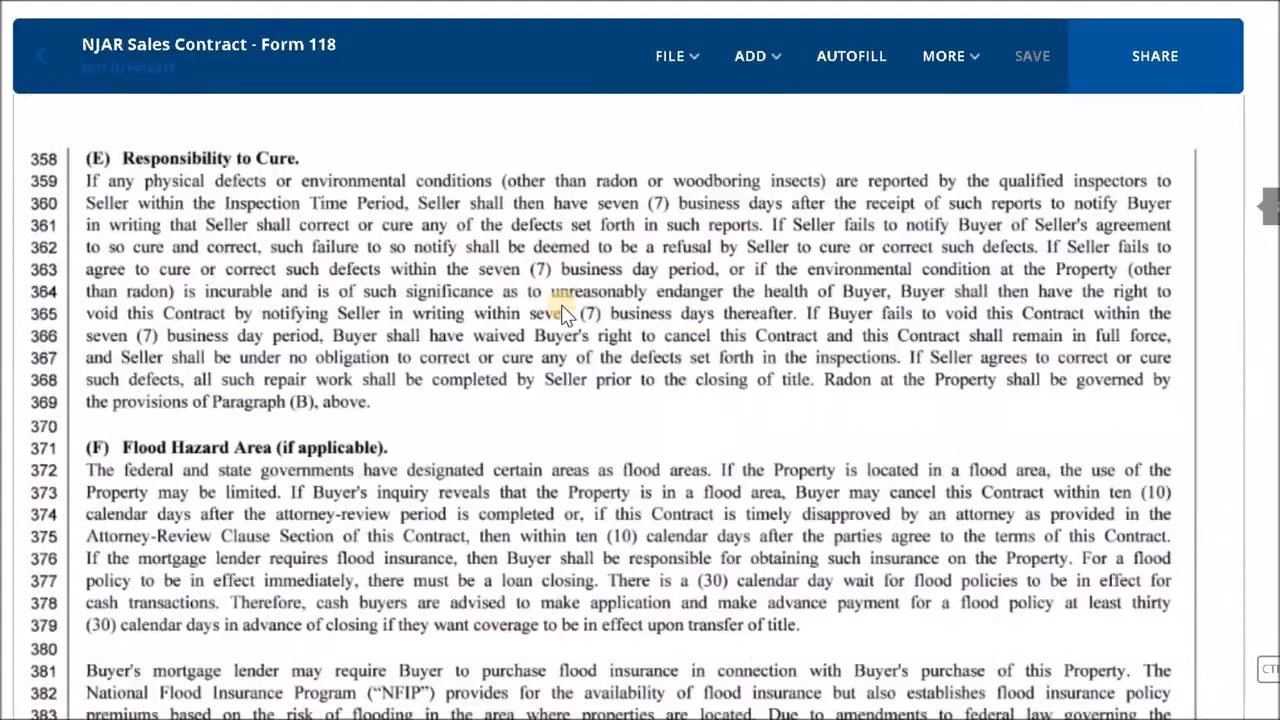
scroll(563, 312, down, 20)
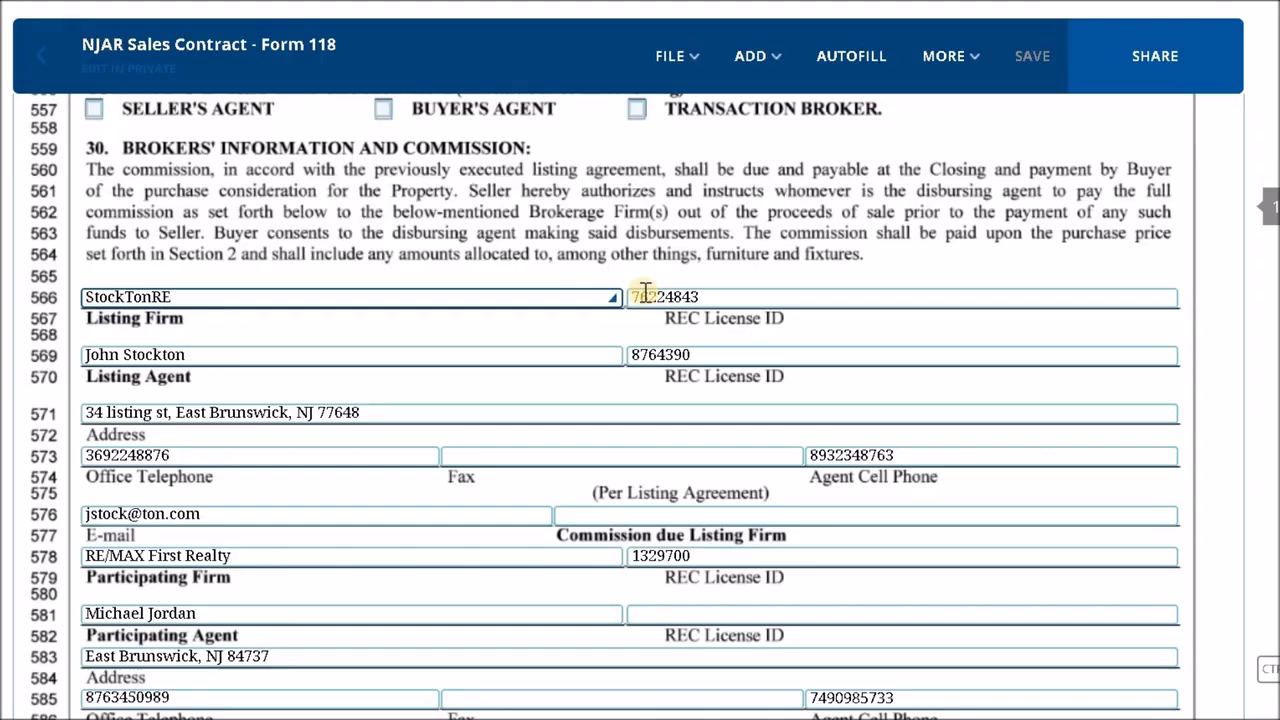
scroll(416, 347, down, 1)
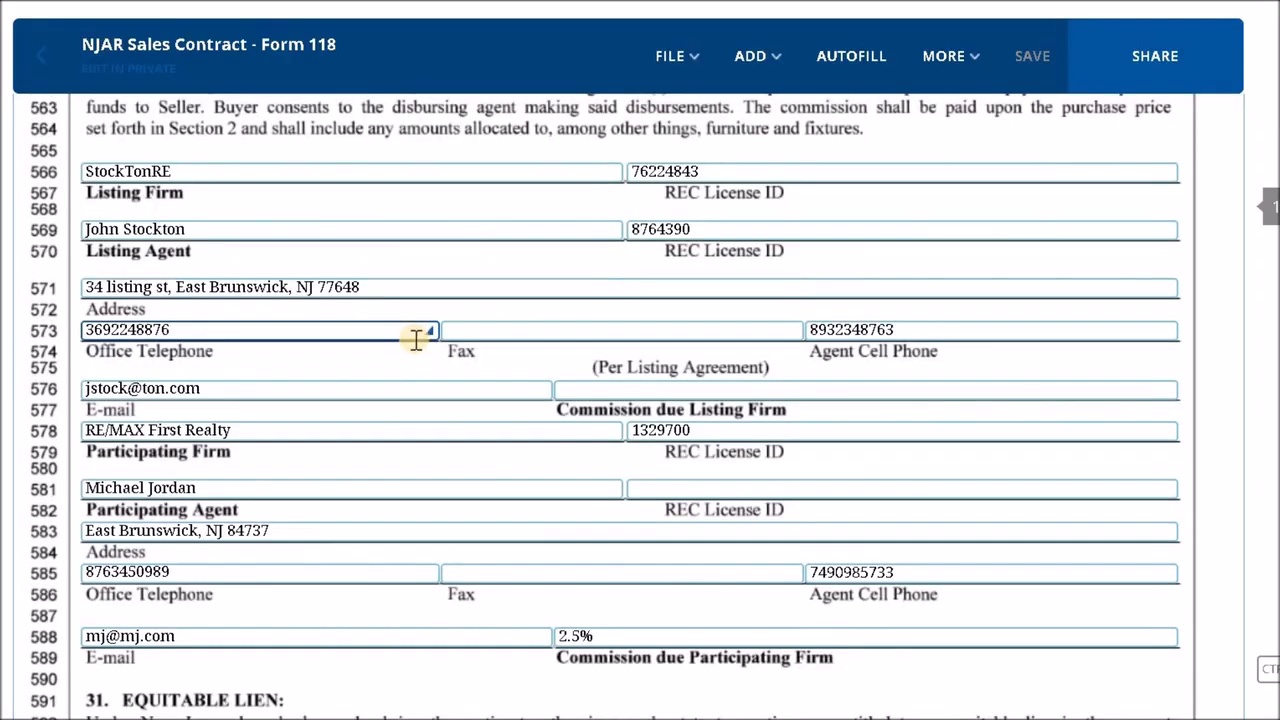
scroll(177, 391, down, 2)
click(177, 386)
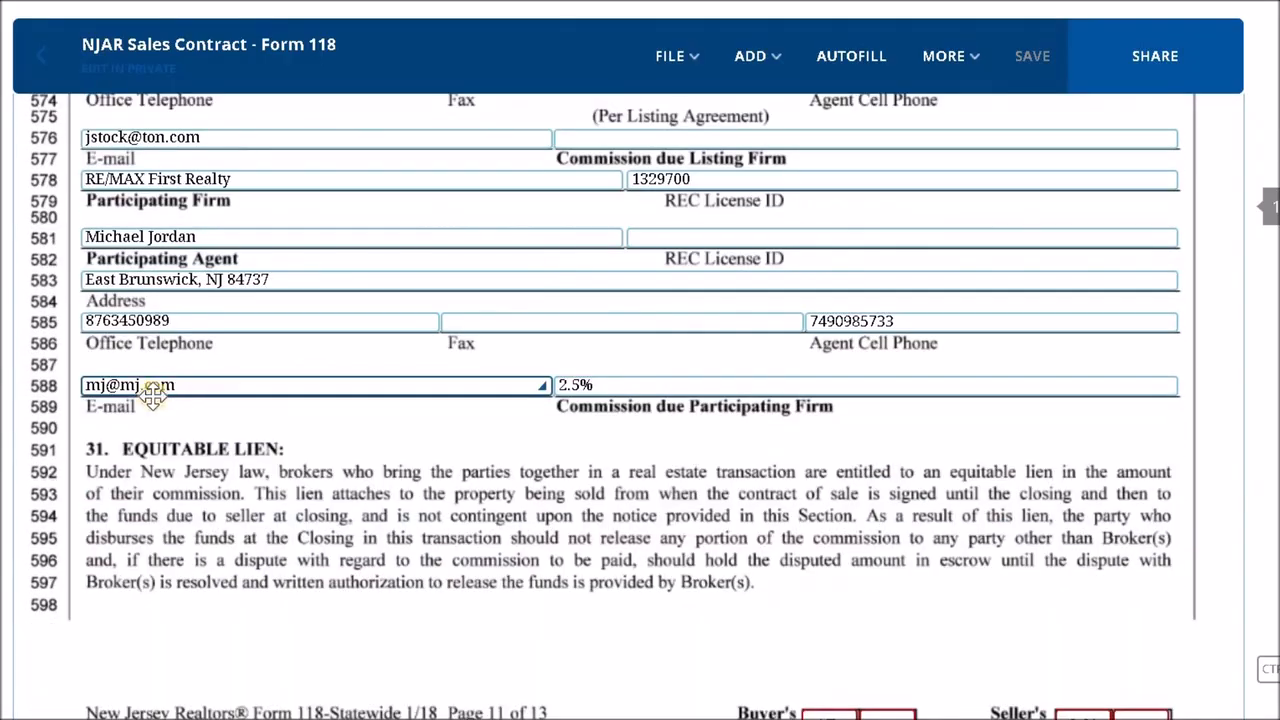
scroll(783, 331, down, 4)
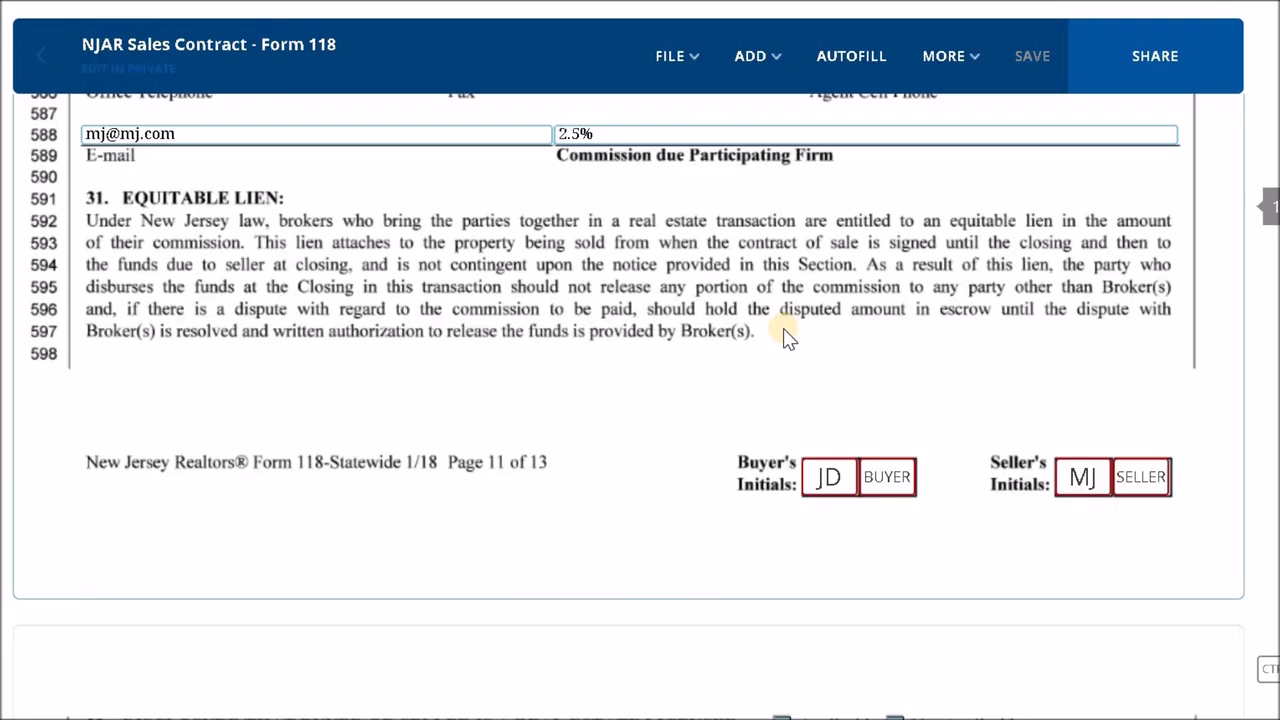
scroll(786, 338, down, 15)
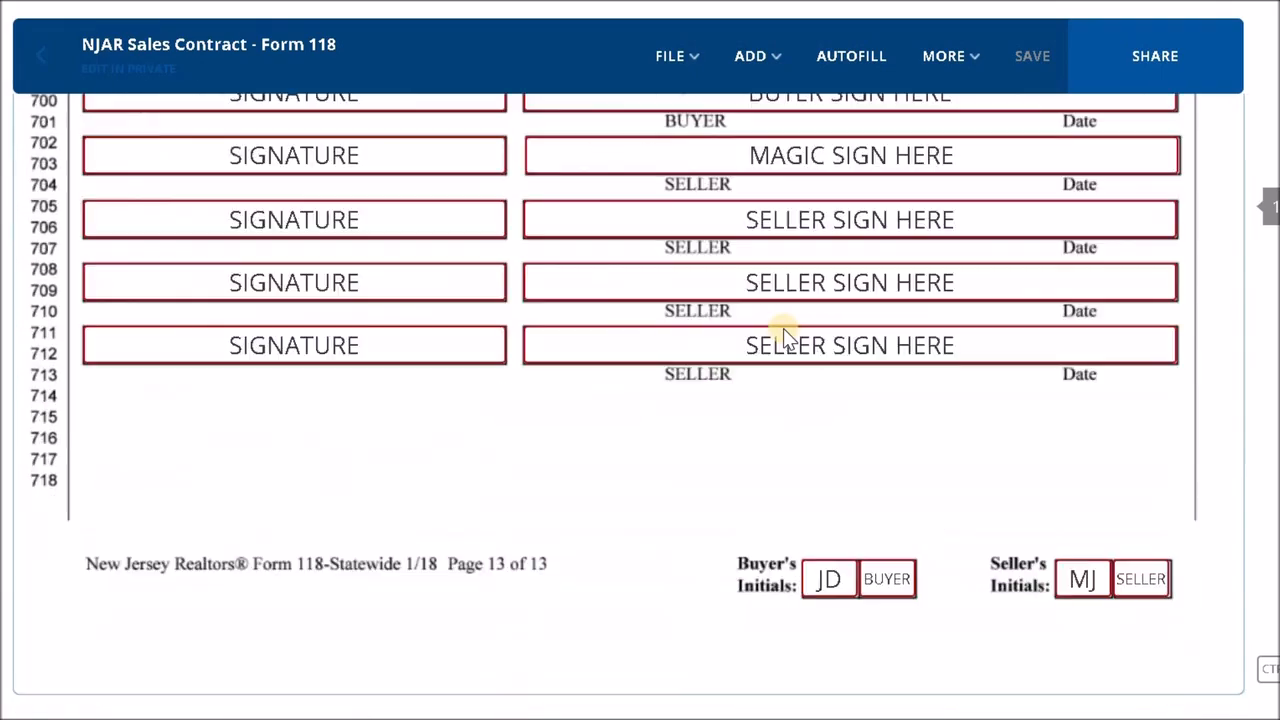